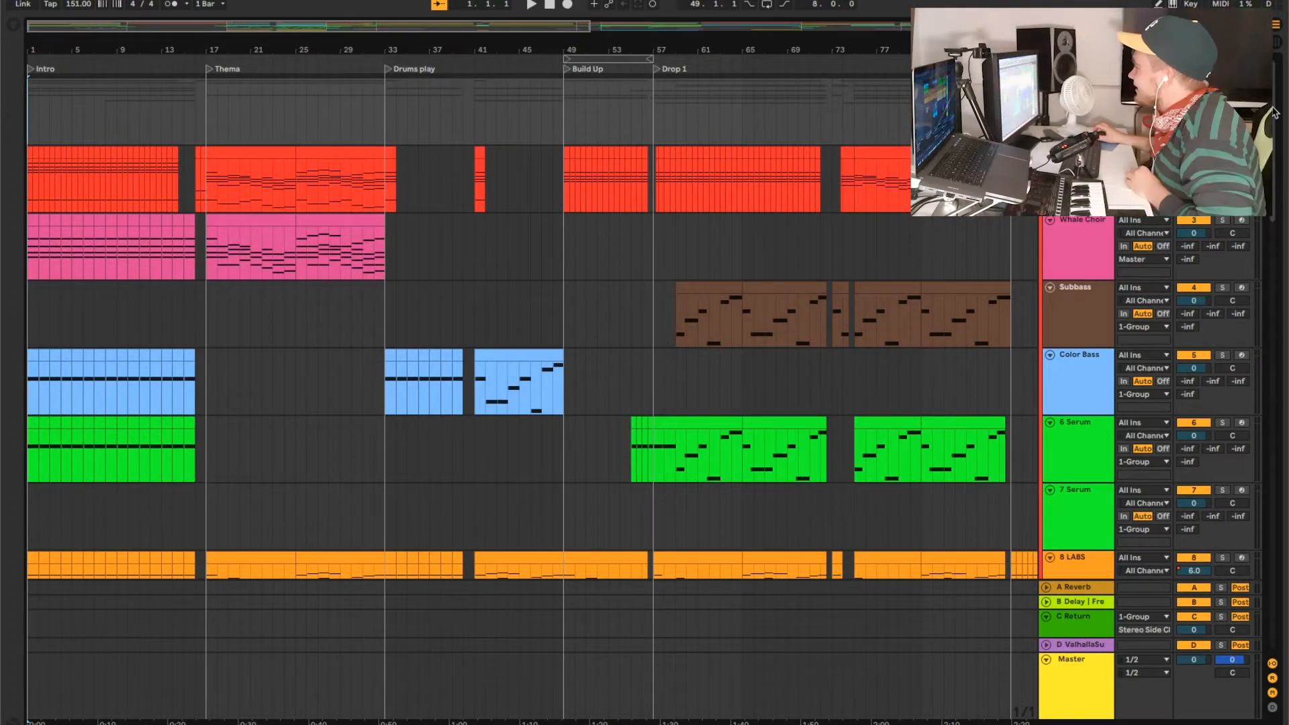
- Look through the arrangement's tracks from the first to the last and show the device view
scroll(1237, 608, "down", 20)
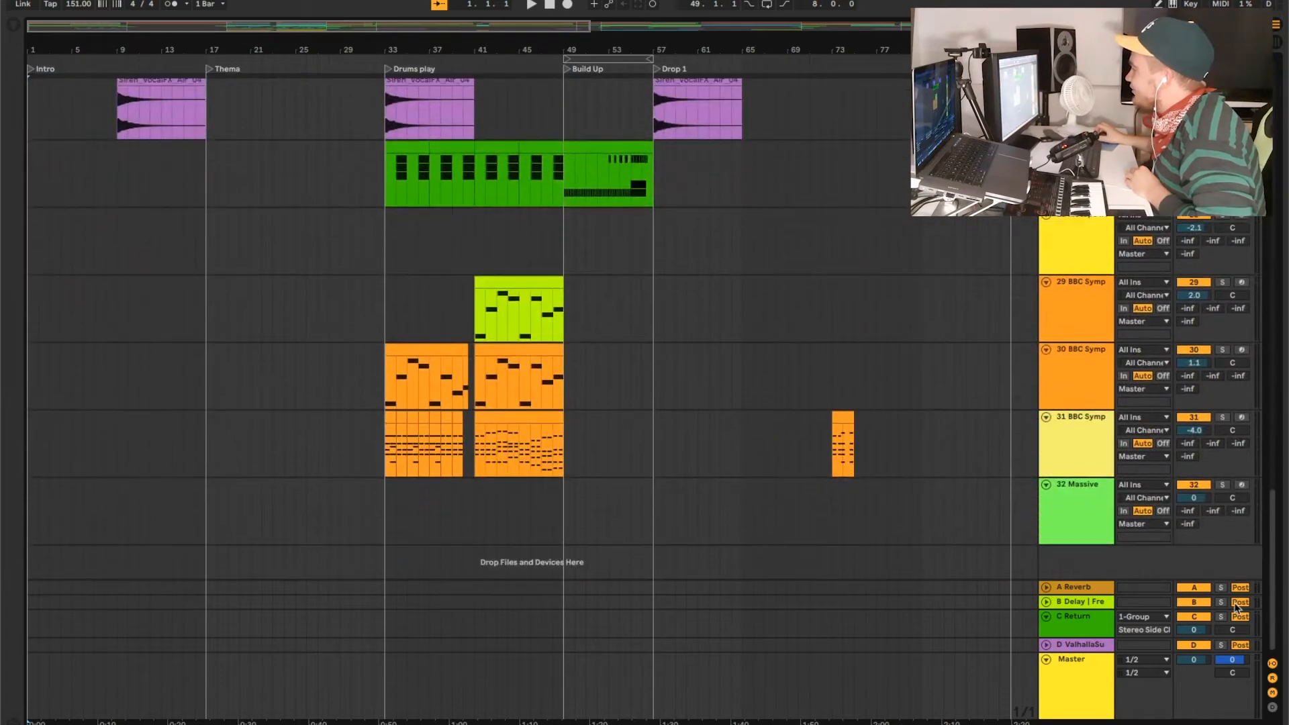
scroll(1237, 585, "up", 20)
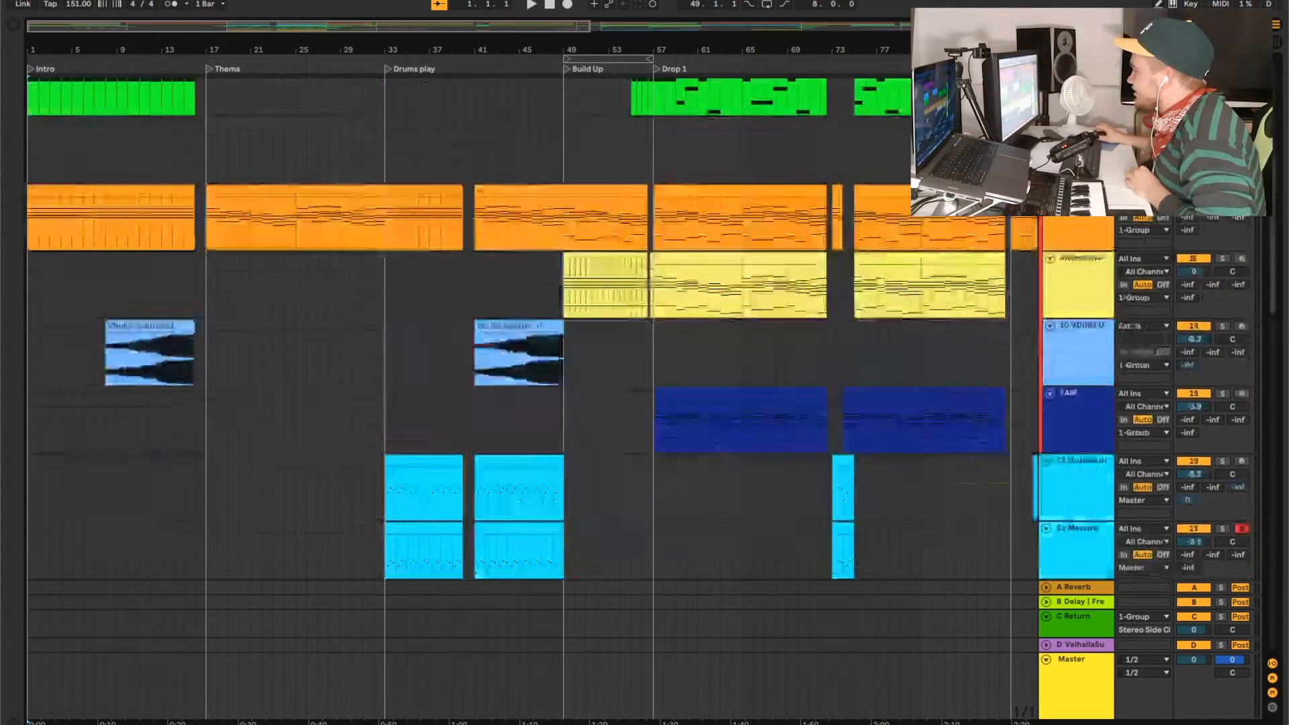
key("shift+Tab")
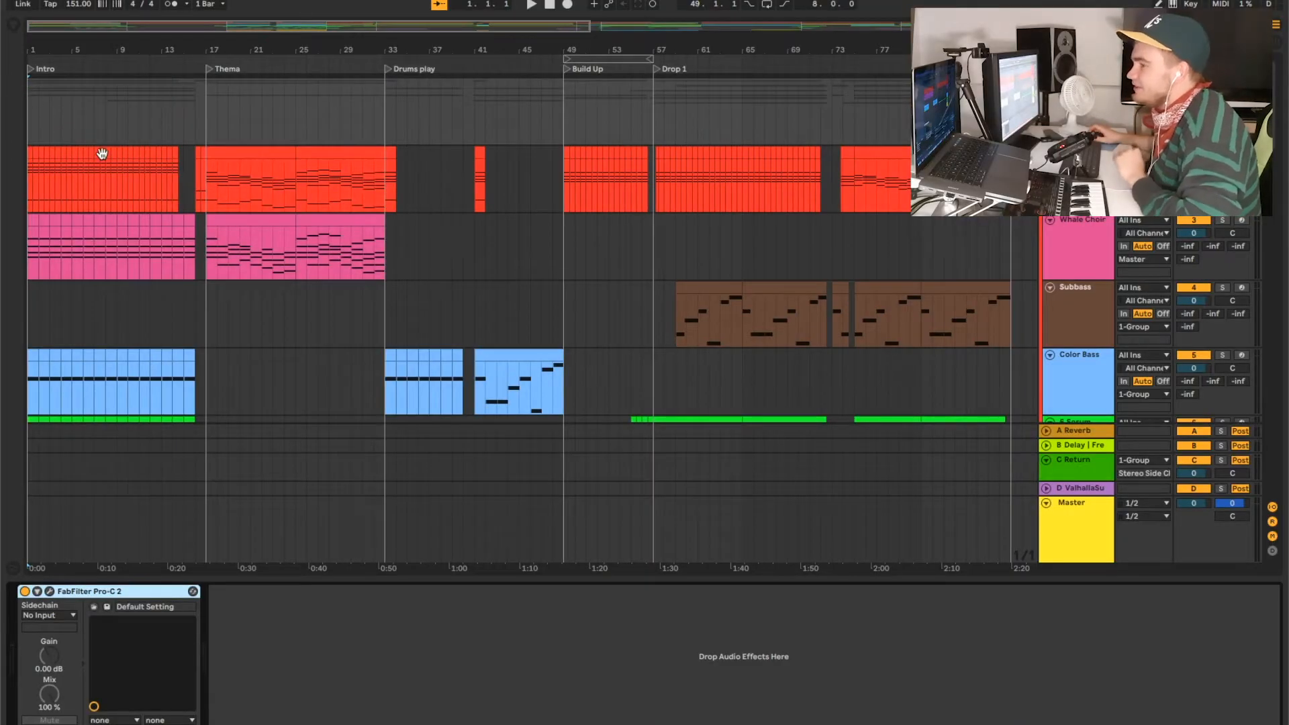
- Open the FabFilter Pro-C 2 compressor on the 1 Group track, review its external side-chain and attack settings, and close it
left_click(1086, 122)
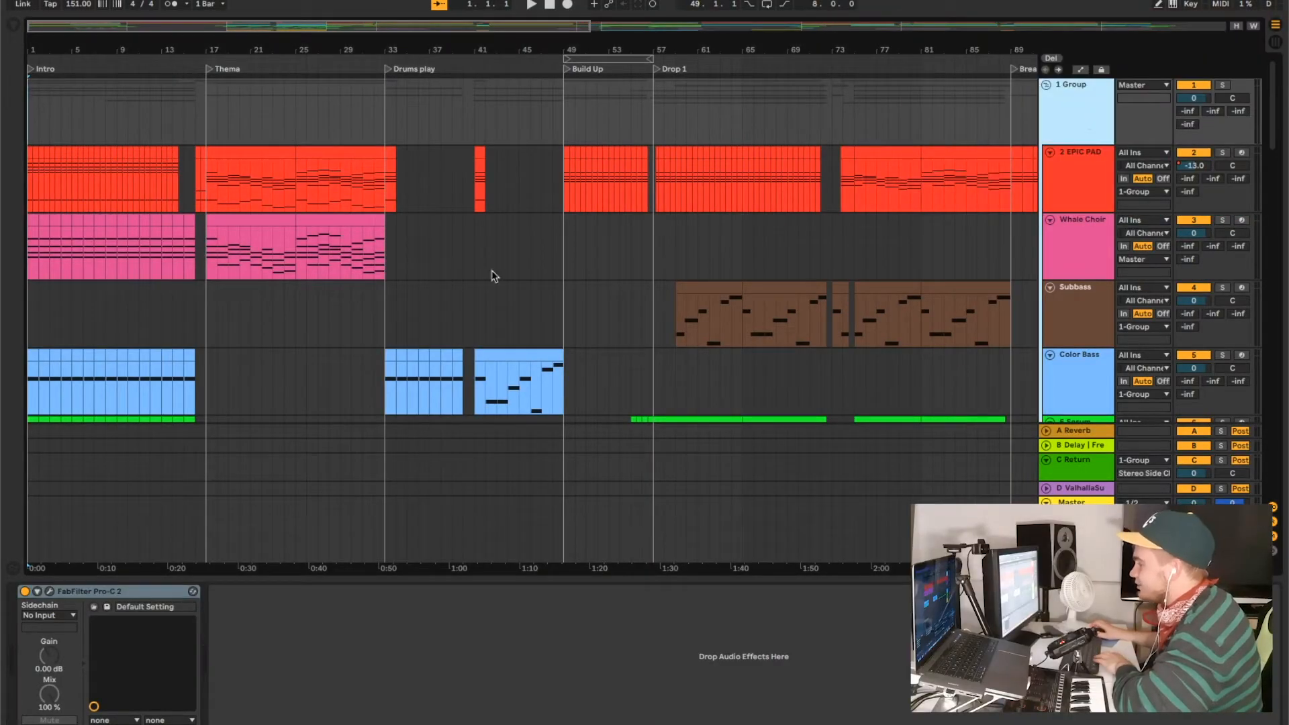
left_click(67, 593)
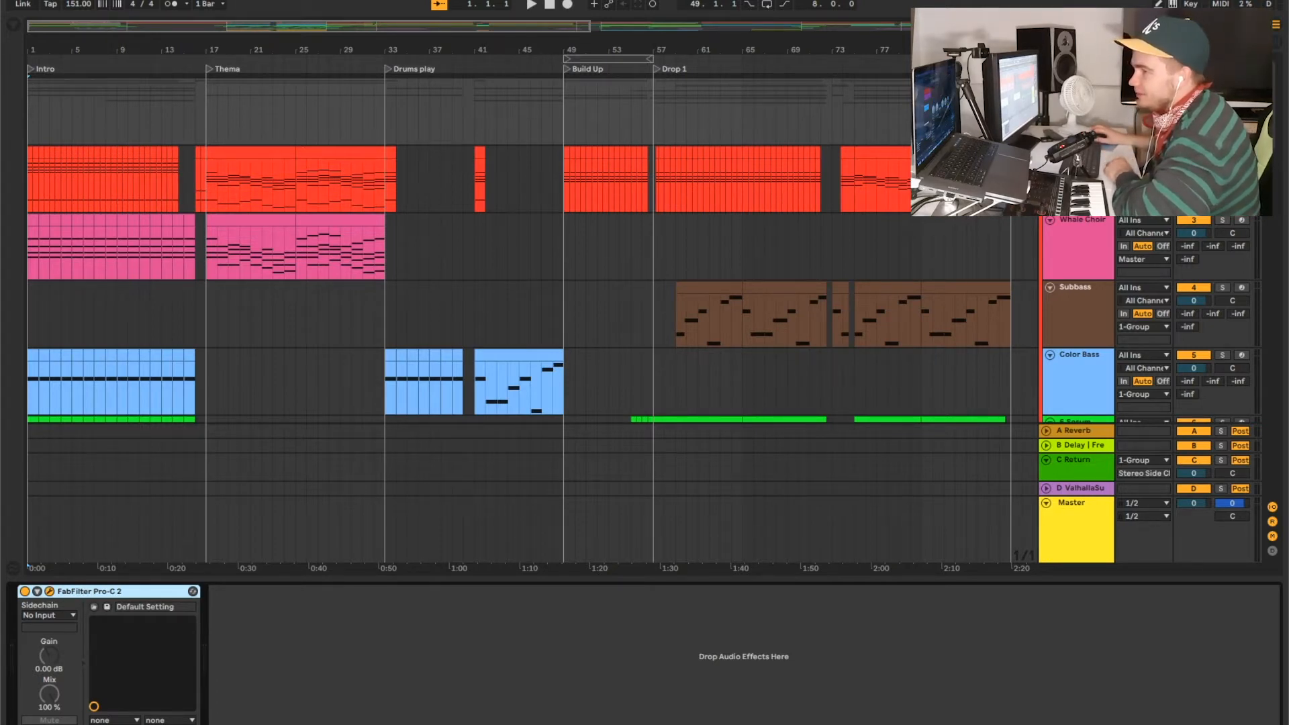
left_click_drag(329, 108, 438, 118)
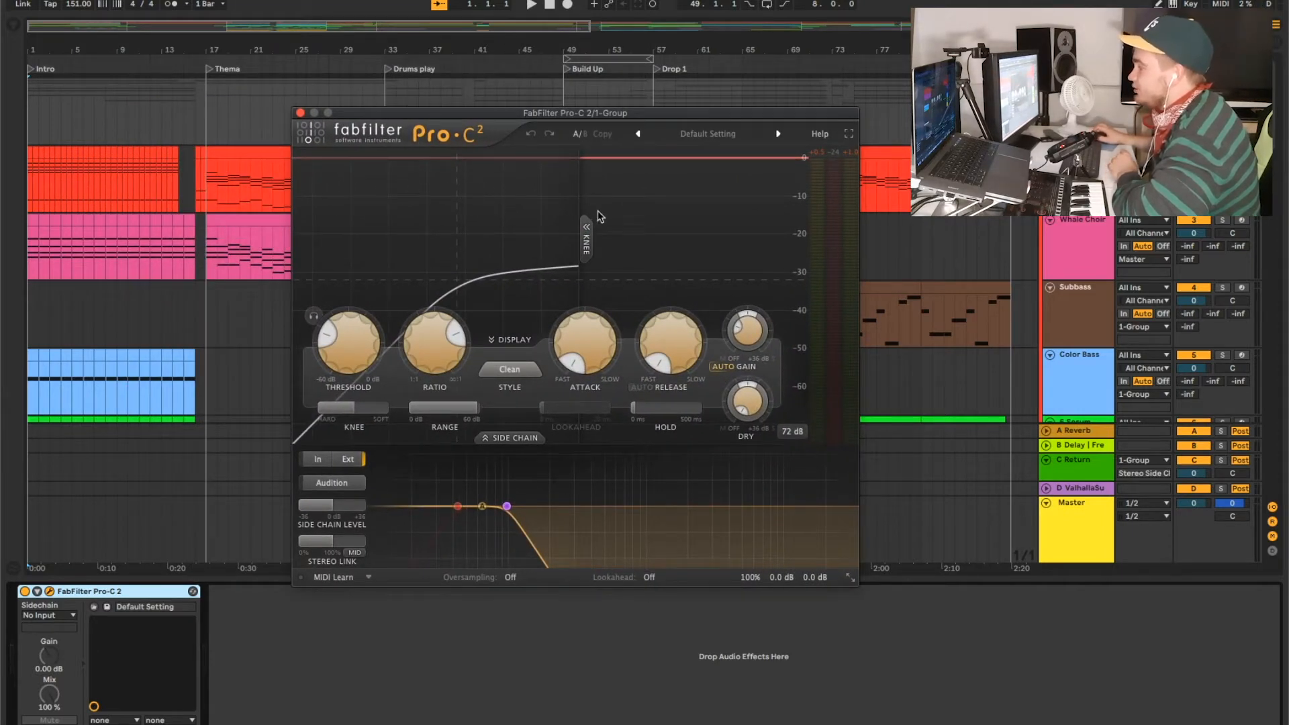
key("super+alt+p")
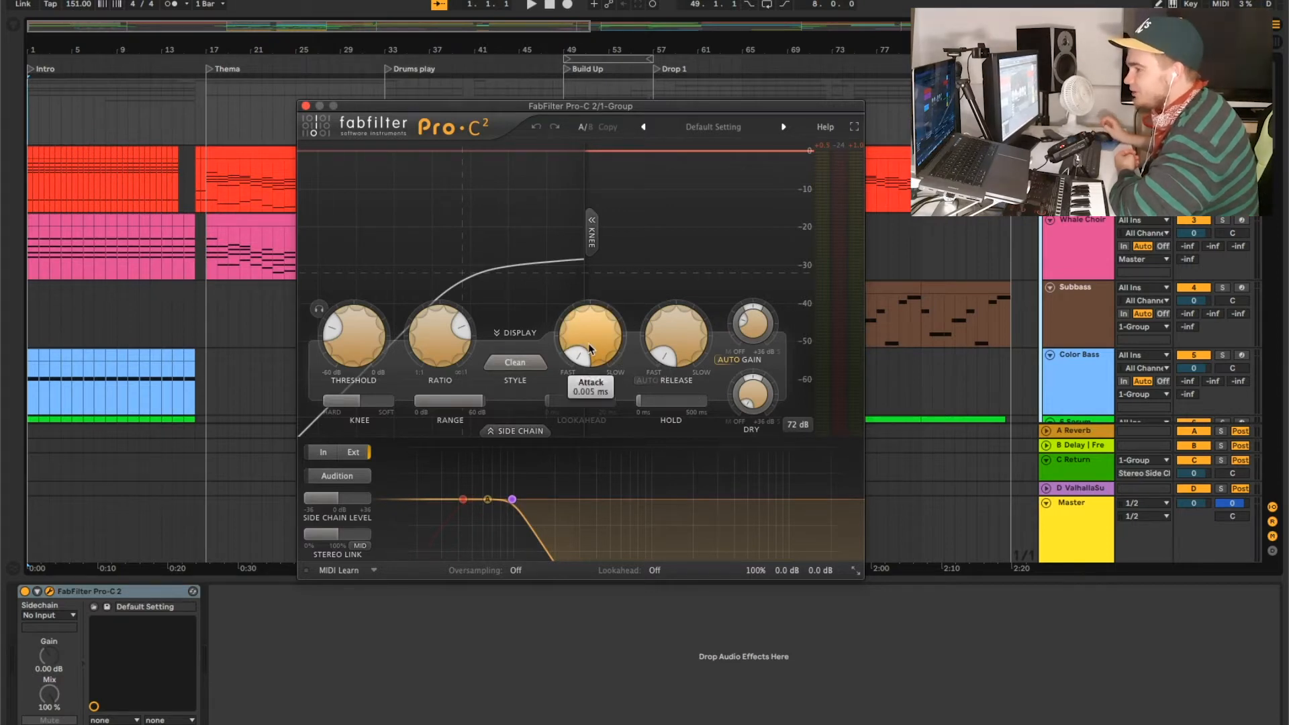
left_click(306, 106)
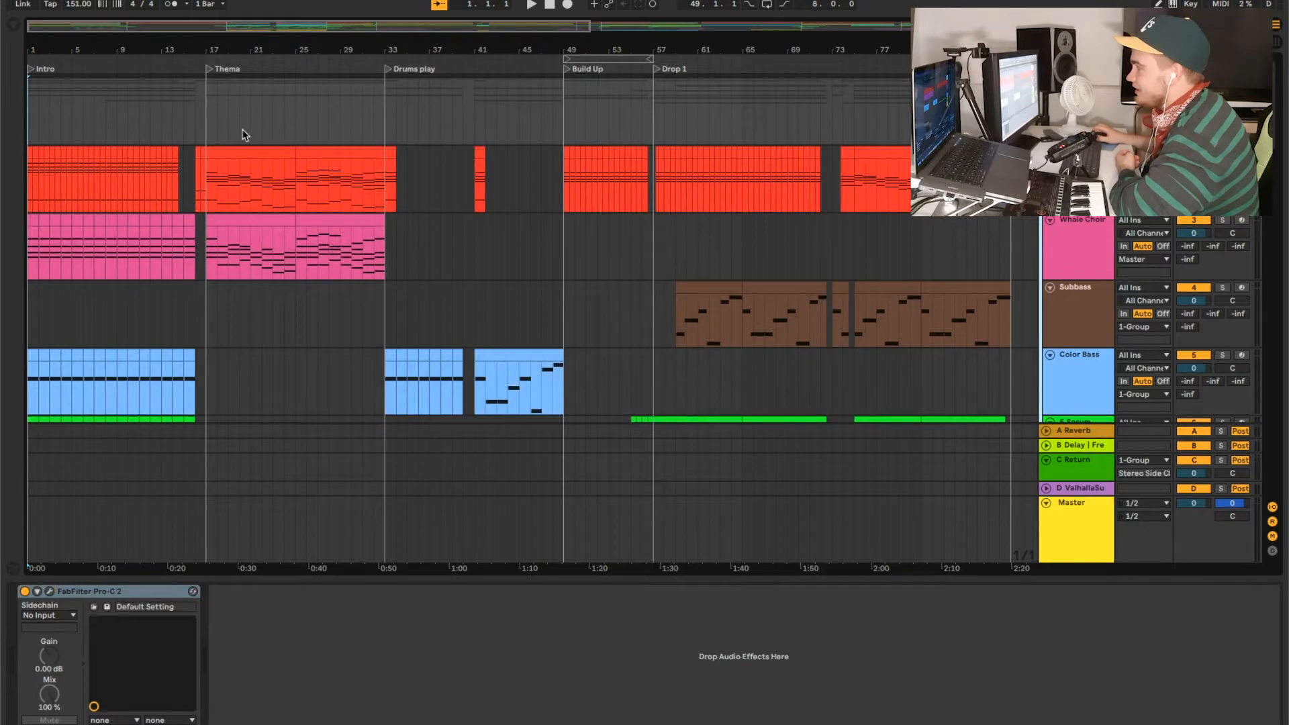
- Play the arrangement from the Thema marker at bar 17
left_click(208, 127)
key("space")
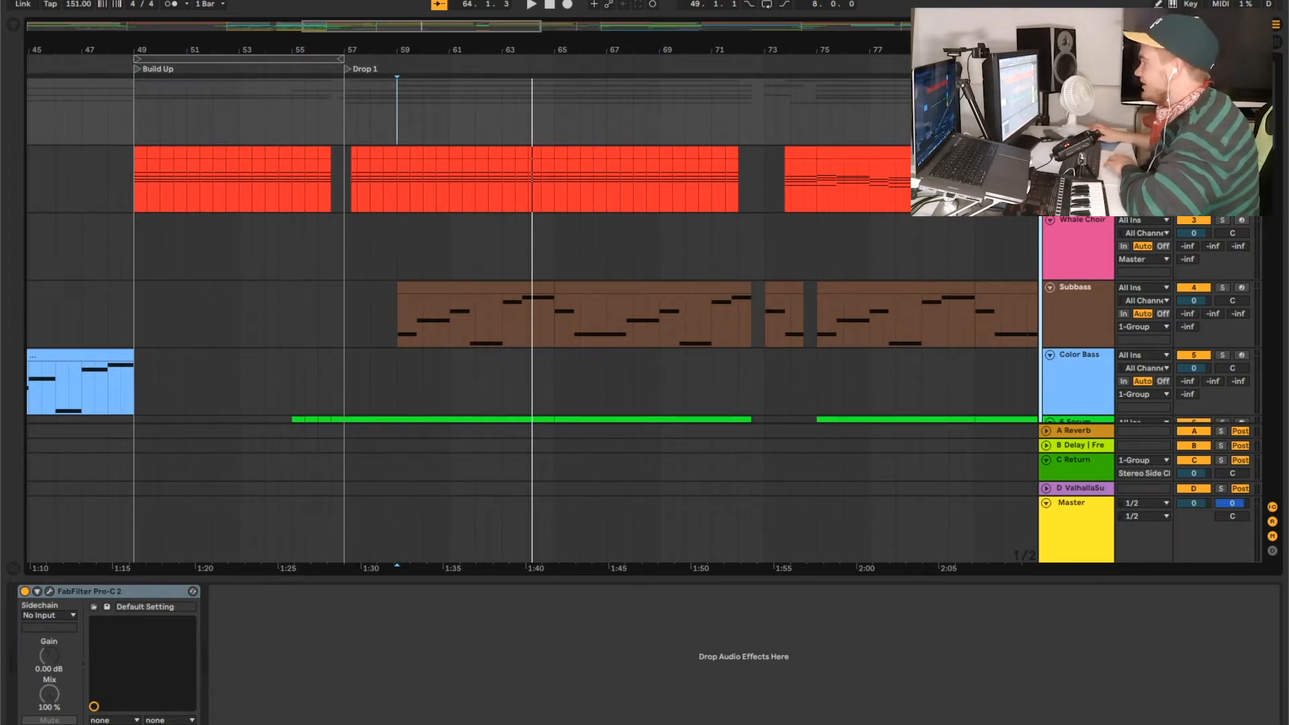
- Solo the 2 EPIC PAD track and play it from the Build Up marker at bar 49
left_click(1078, 161)
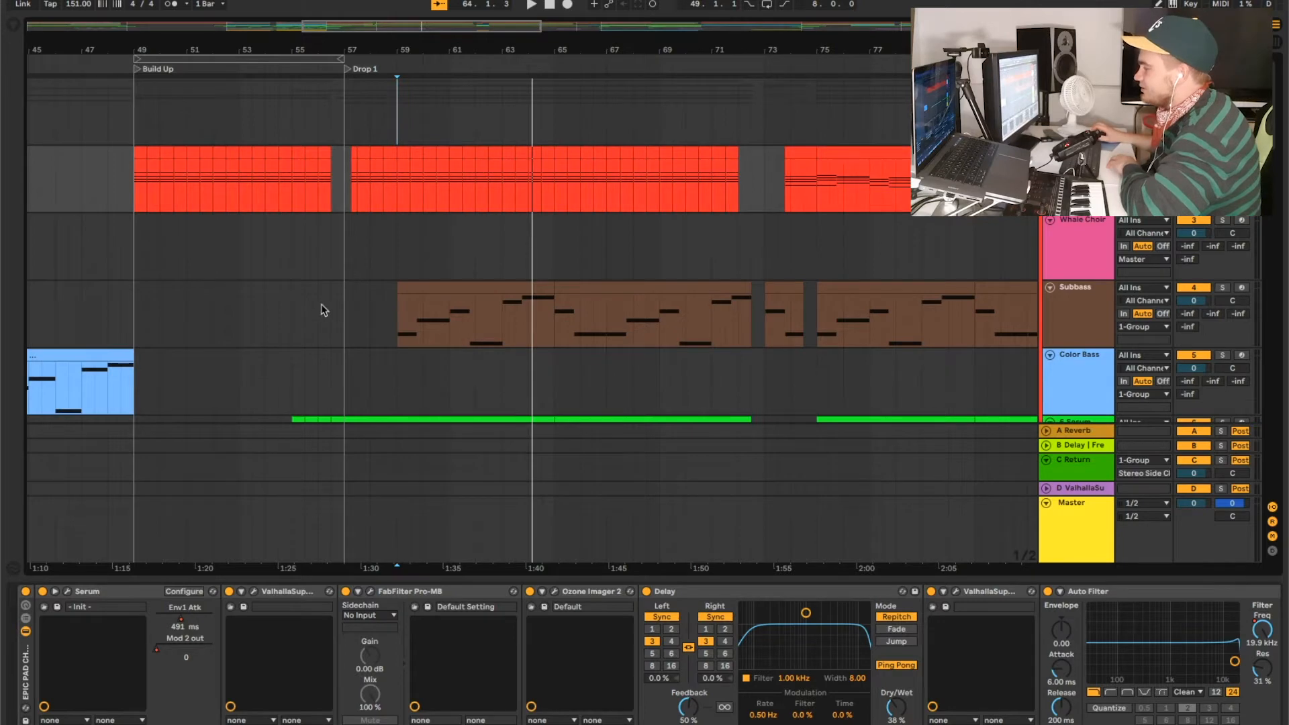
left_click(1221, 153)
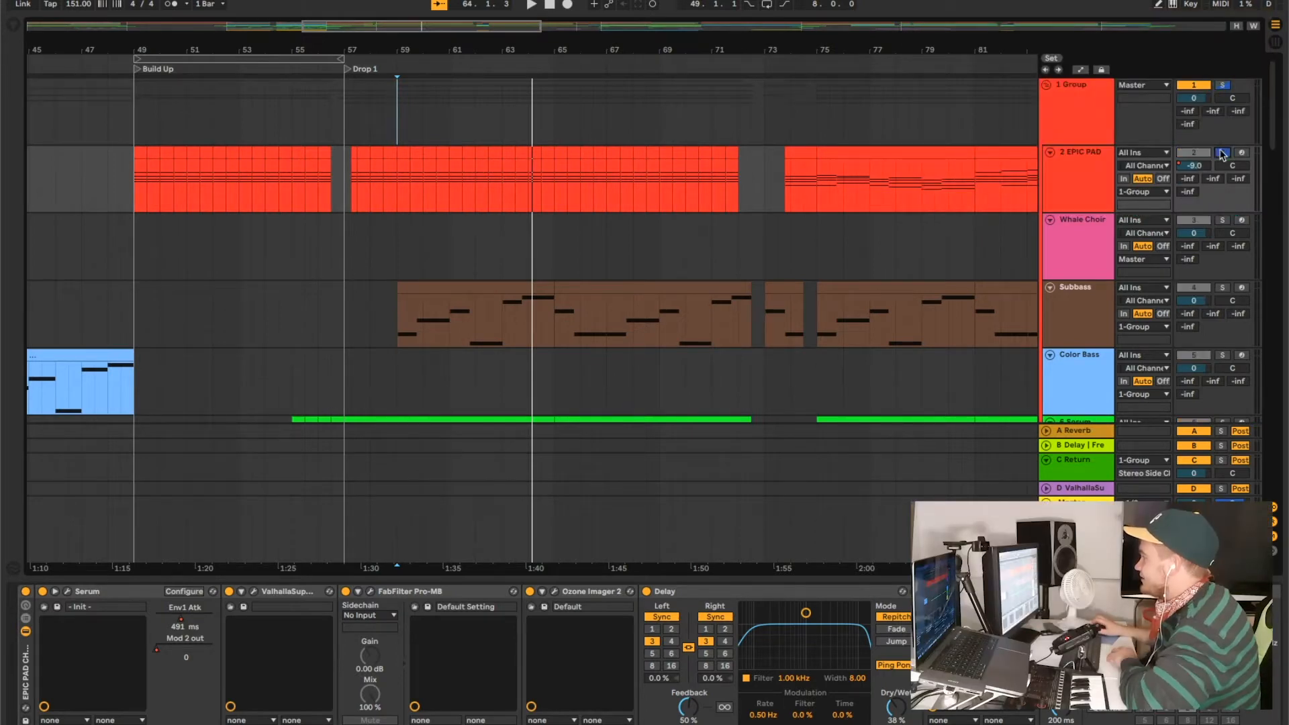
left_click(132, 119)
key("space")
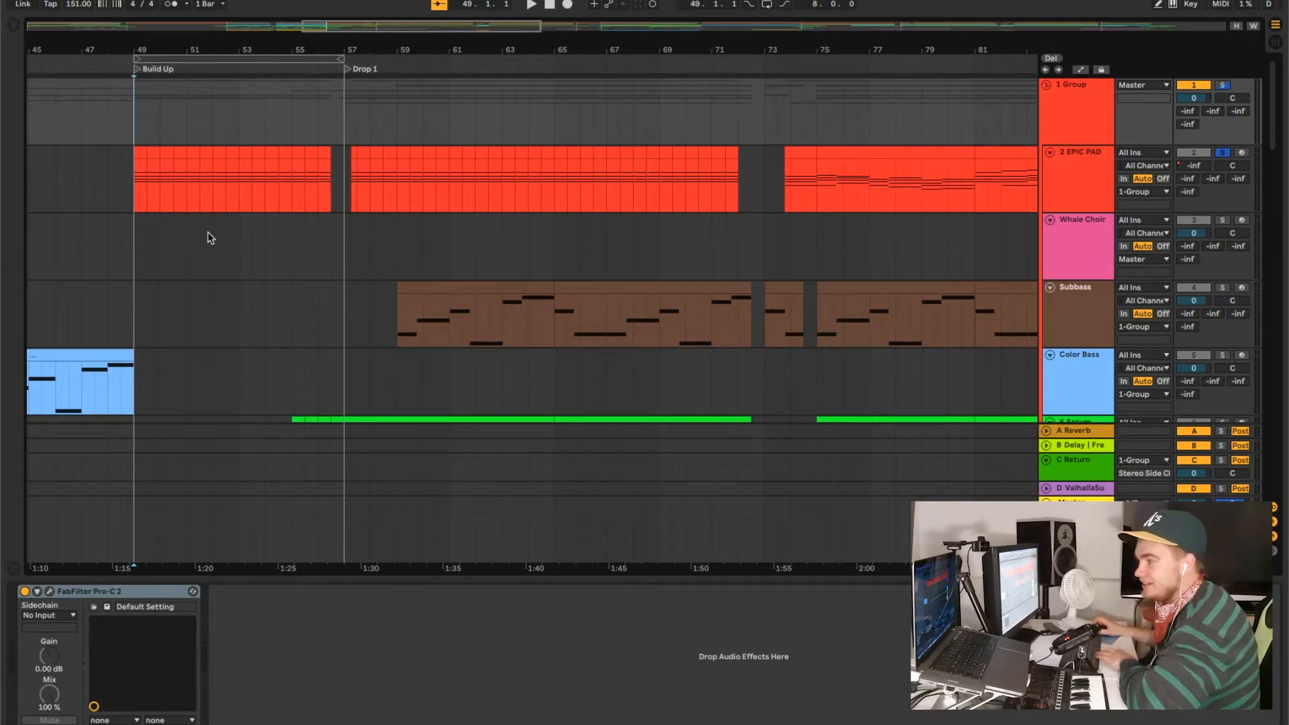
- Play the soloed EPIC PAD track from the Thema marker at bar 17
scroll(161, 134, "left", 15)
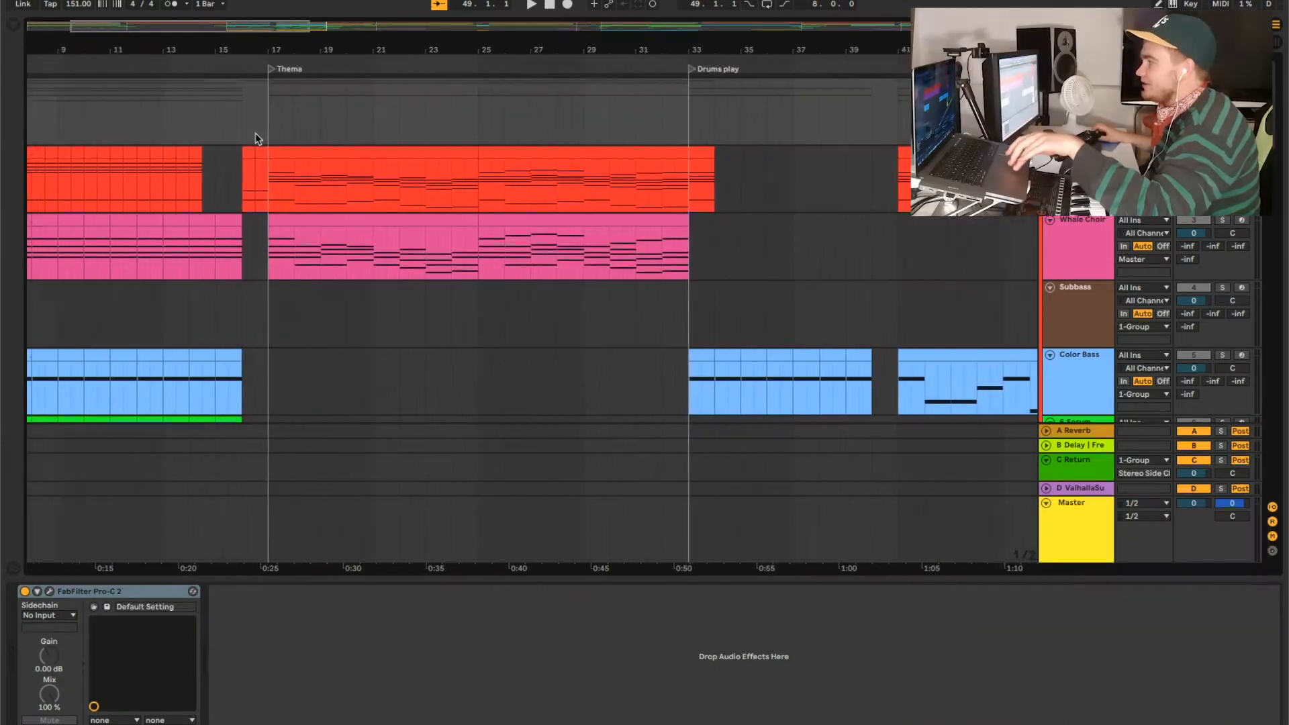
scroll(133, 126, "left", 6)
key("space")
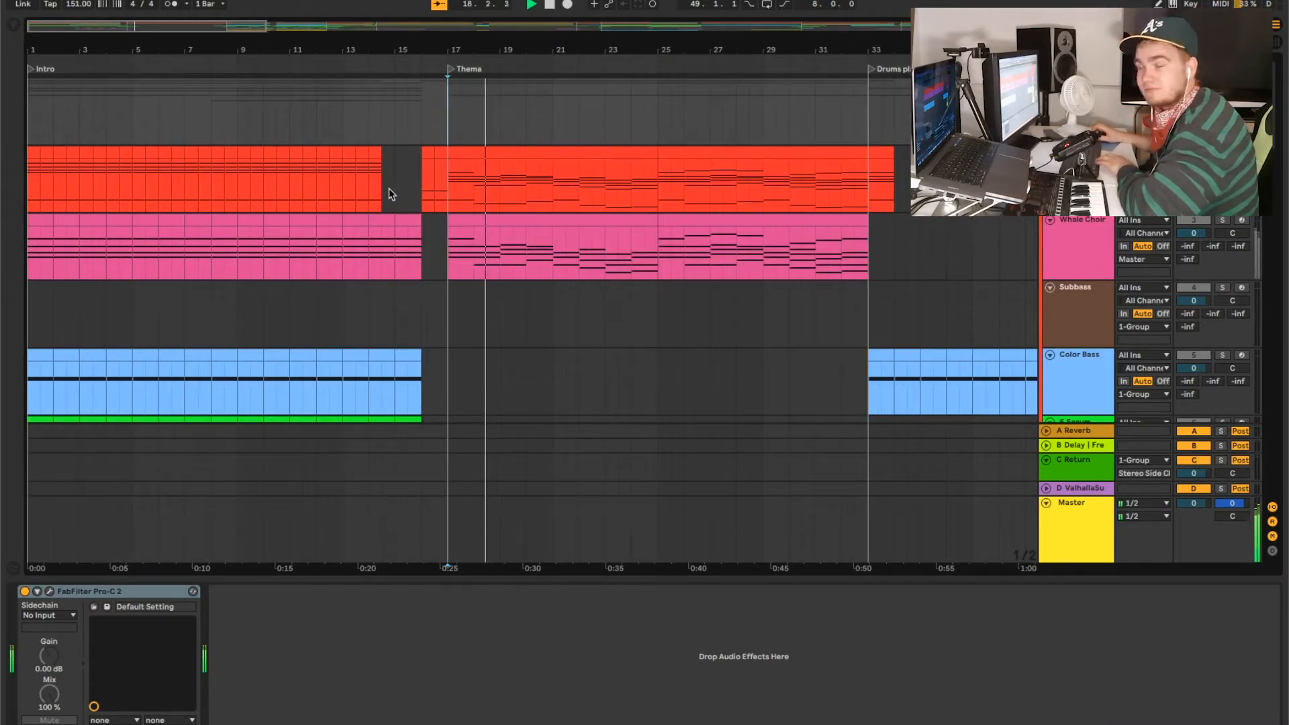
- Open the EPIC PAD clip at the Thema marker and examine its bass and chord notes in the piano roll
double_click(490, 153)
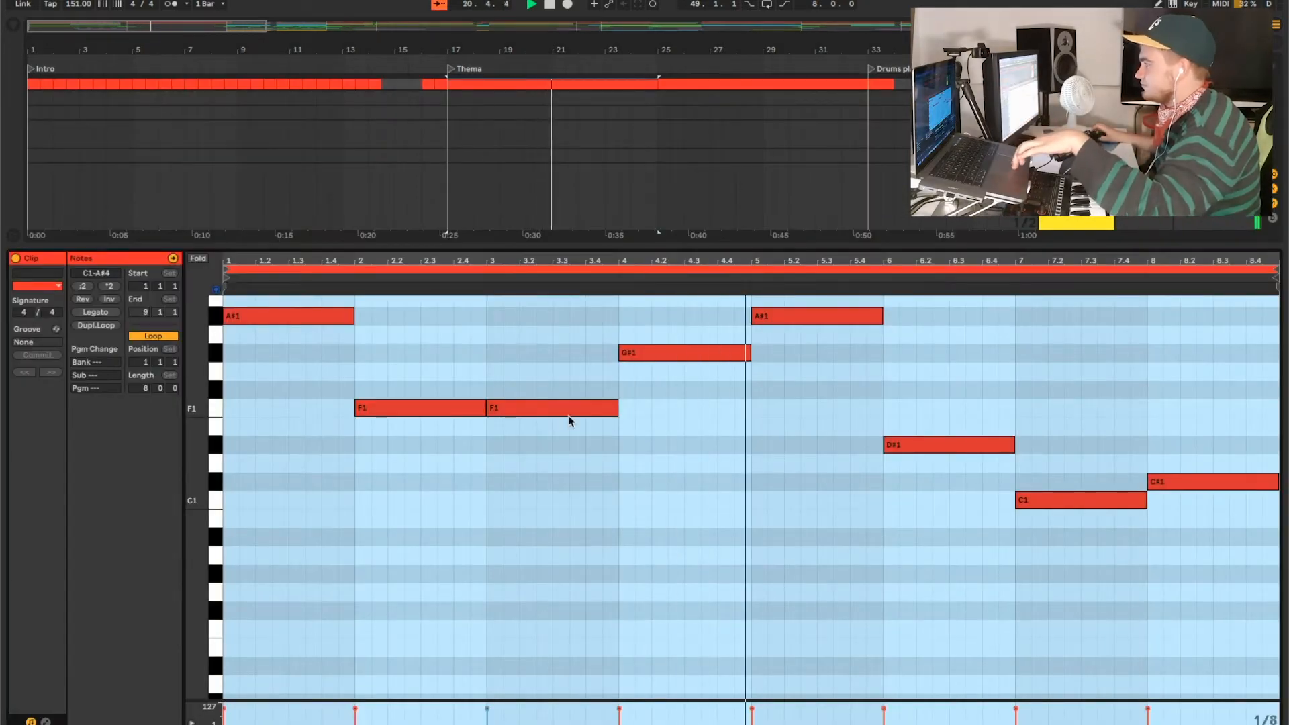
scroll(569, 421, "up", 8)
scroll(569, 420, "up", 1)
scroll(568, 420, "up", 10)
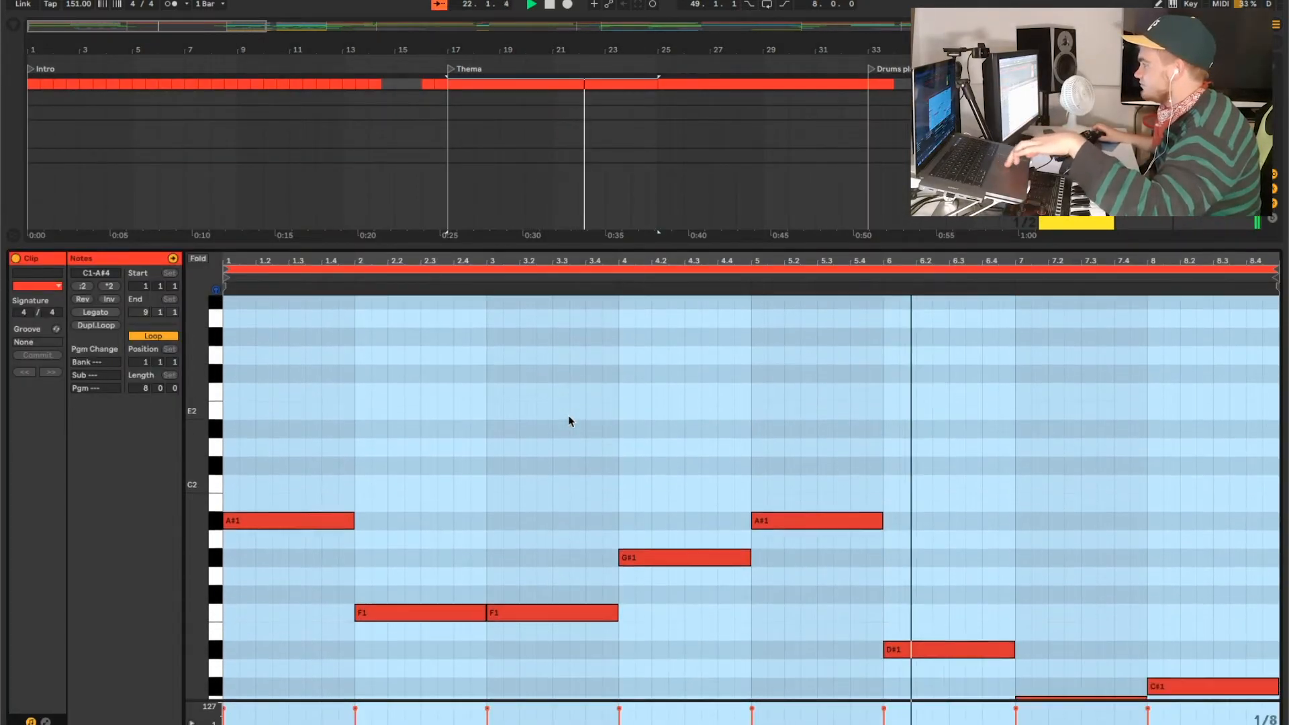
scroll(568, 420, "down", 2)
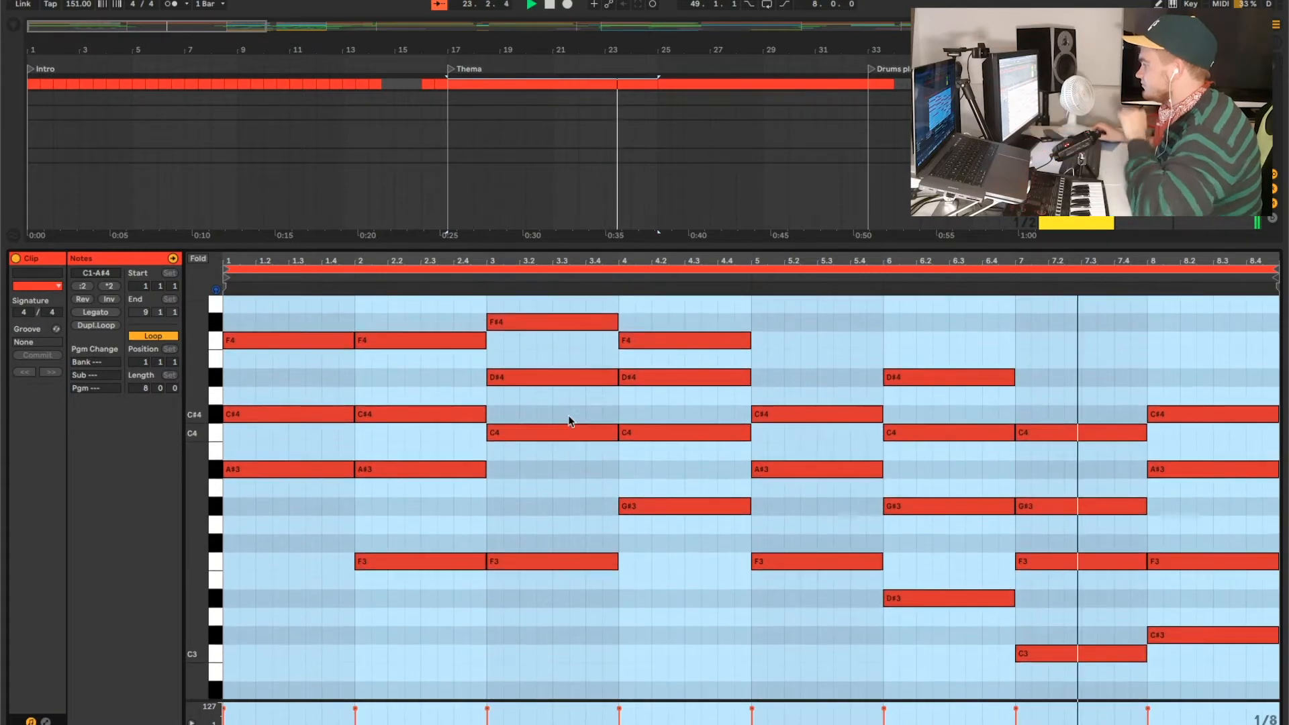
- Stop playback, hide the note editor, and replay the EPIC PAD clip in the Thema section
key("space")
key("super+alt+l")
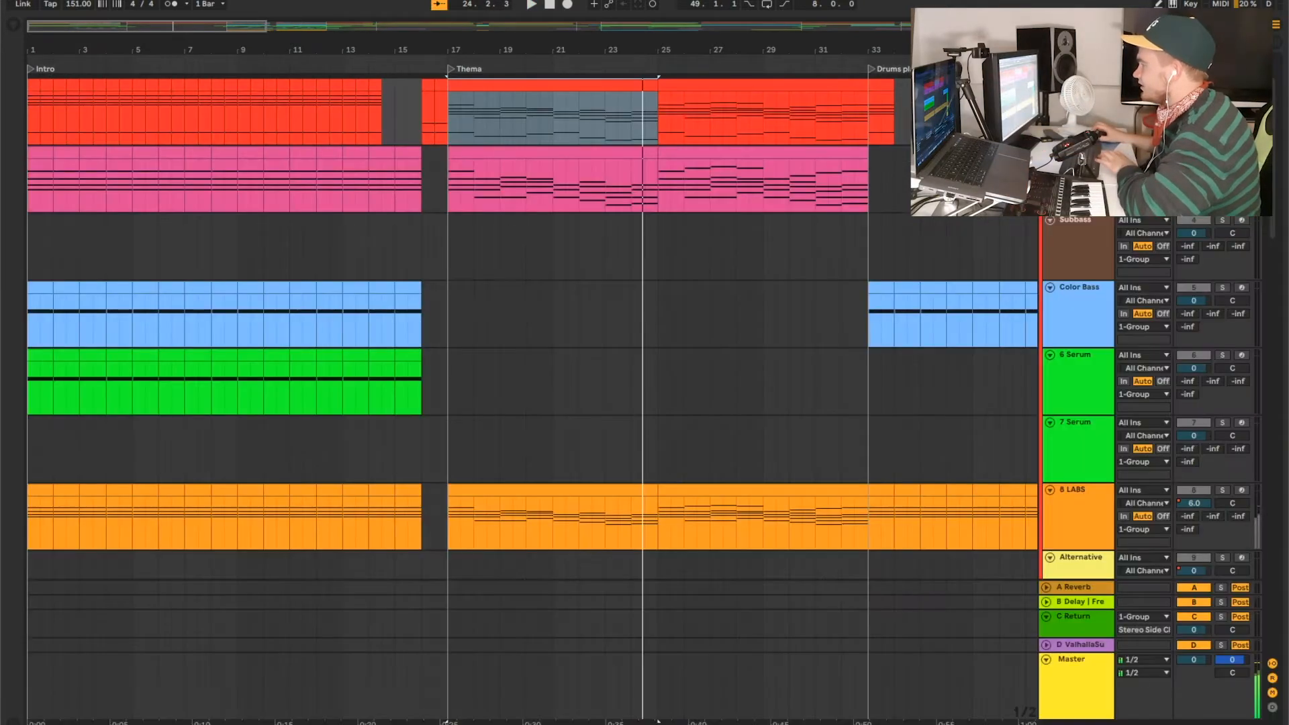
scroll(446, 200, "up", 2)
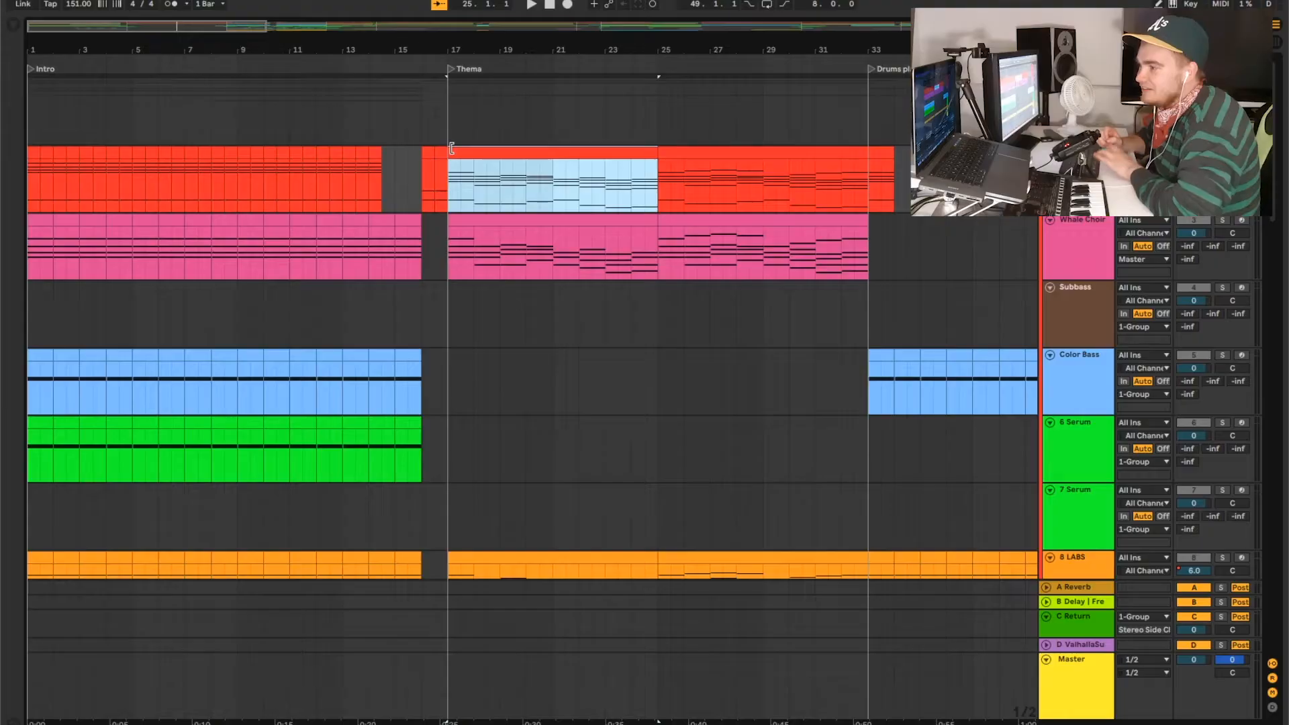
key("space")
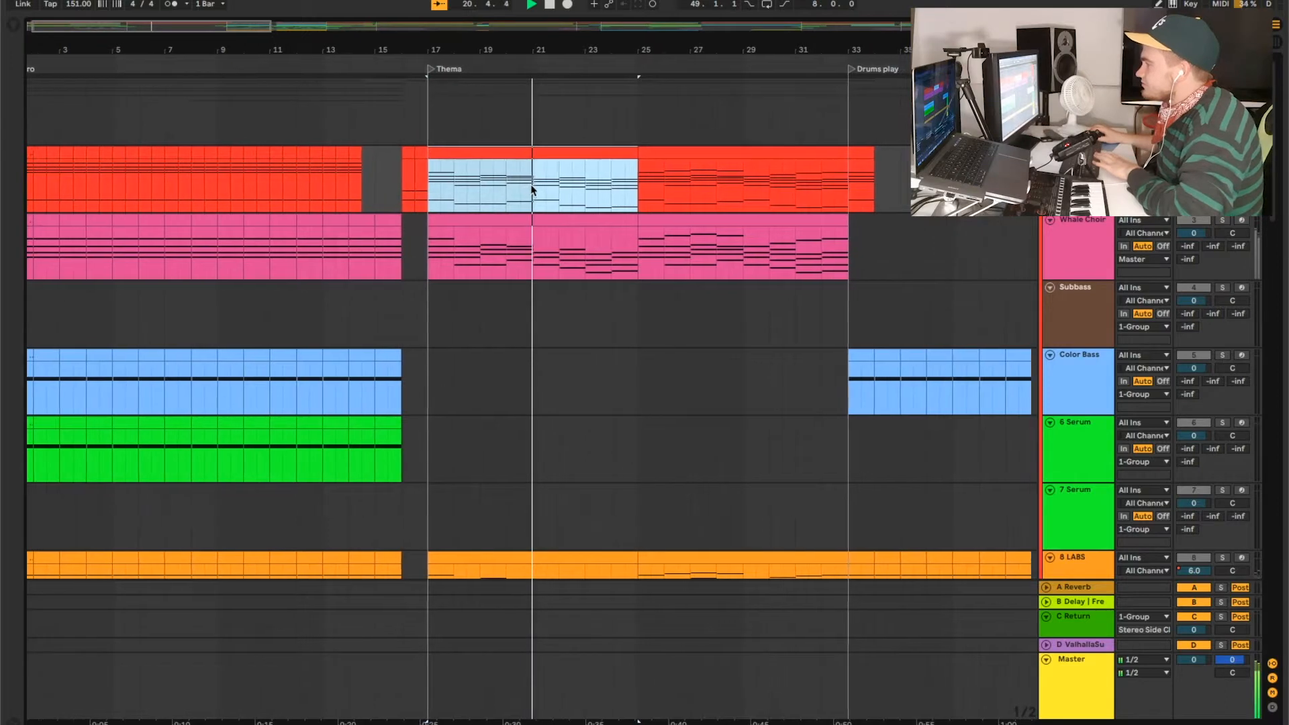
key("space")
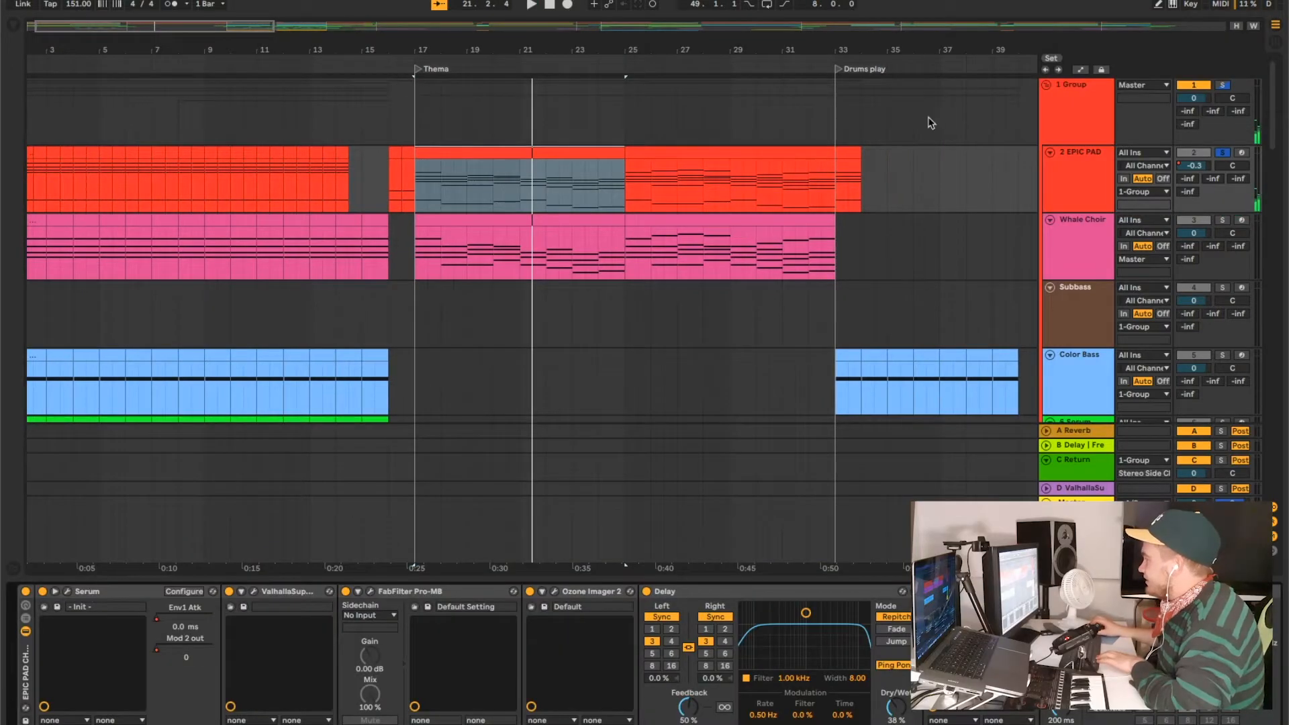
- Open the EPIC PAD track's Serum instrument, review its effects and oscillator settings, and close it
left_click(1100, 168)
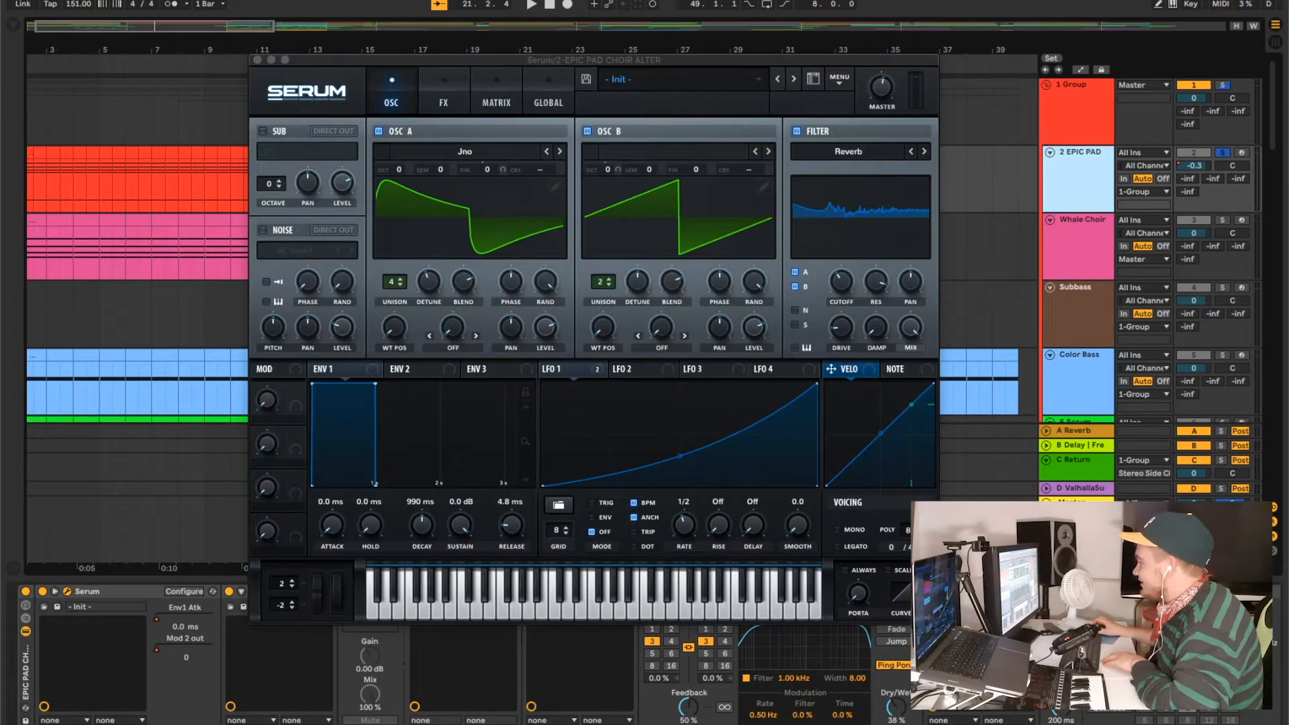
left_click(137, 181)
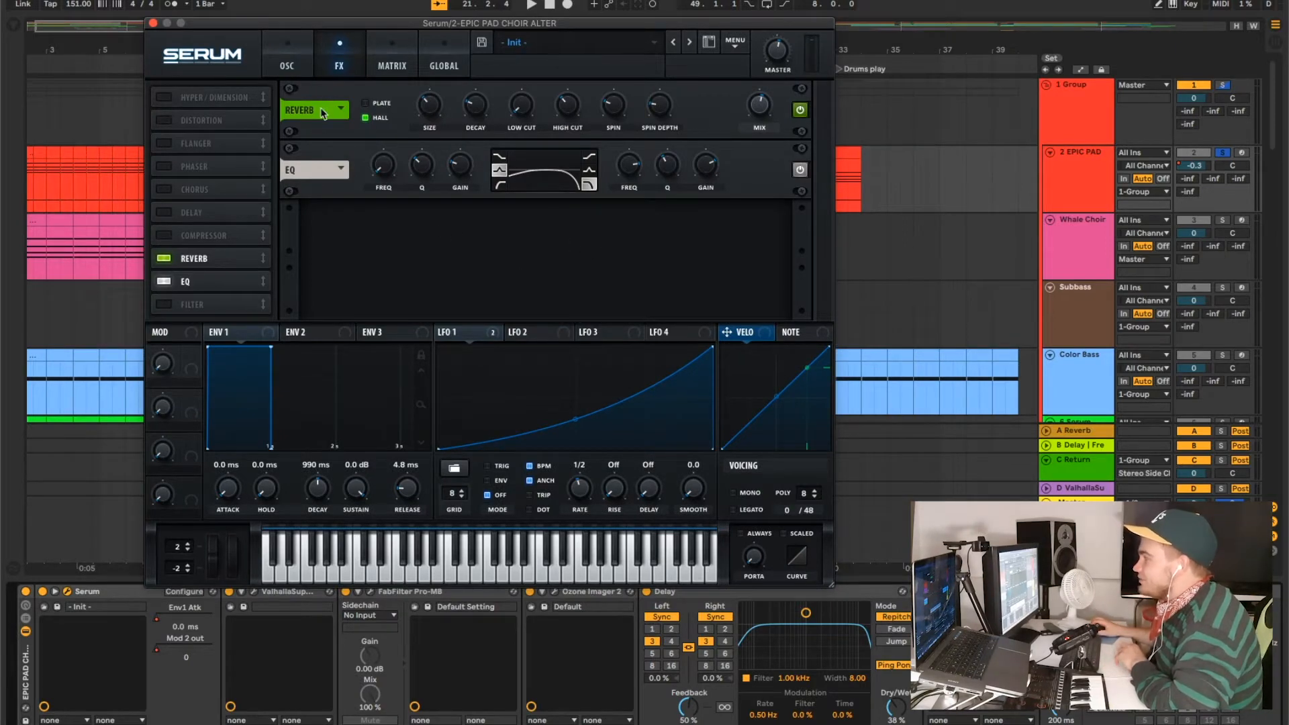
left_click(298, 47)
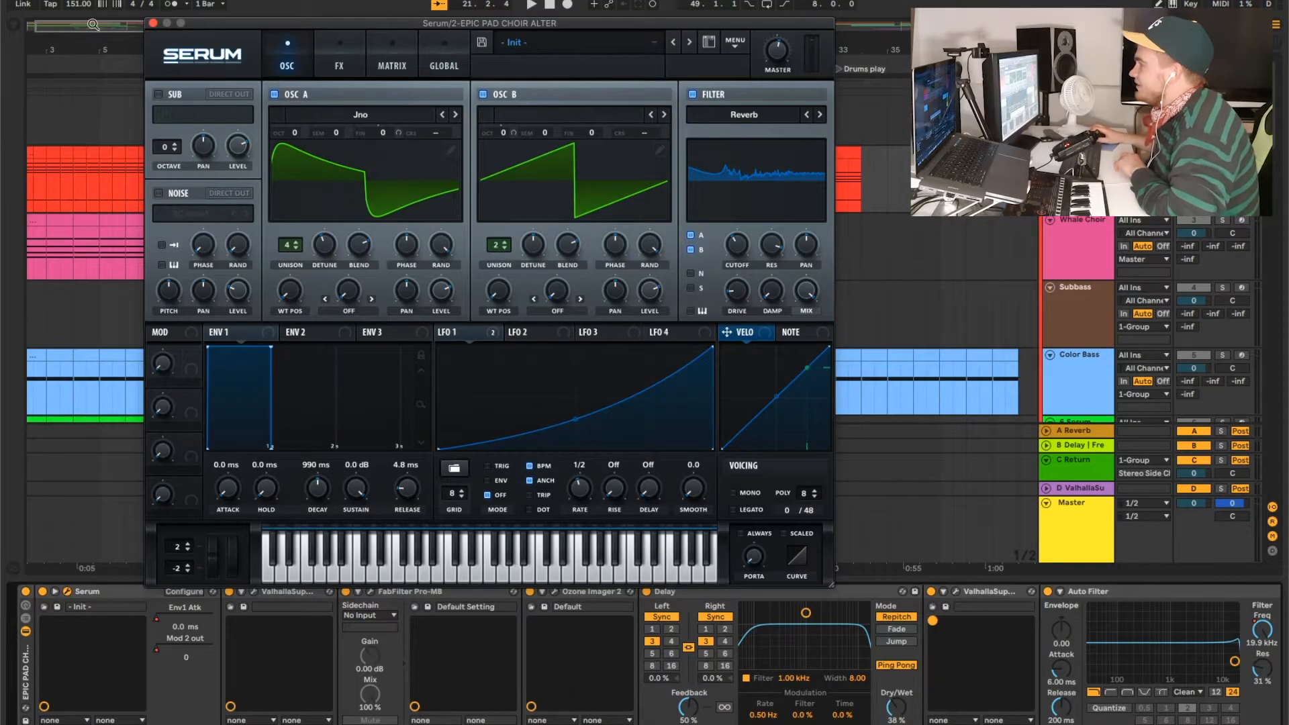
left_click(153, 23)
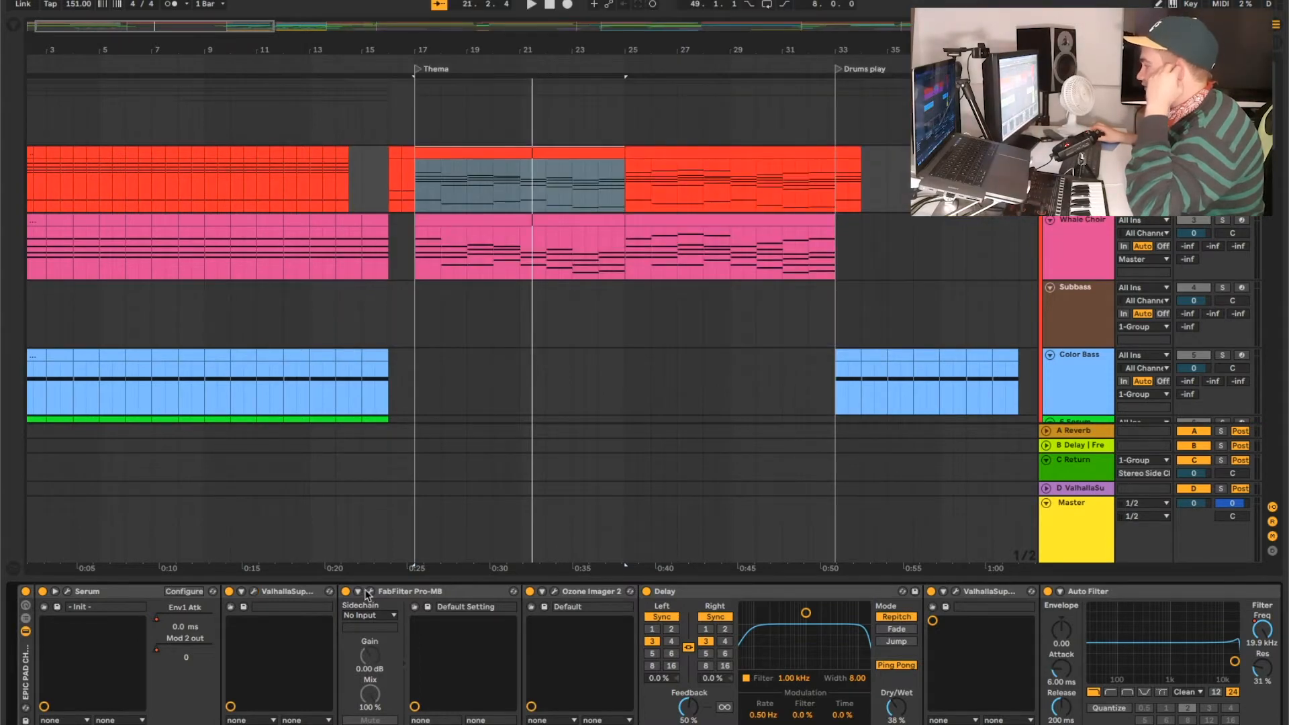
- Review the FabFilter Pro-MB, Ozone Imager 2, Delay and ValhallaSupermassive effects on the EPIC PAD track, closing their windows
left_click(370, 591)
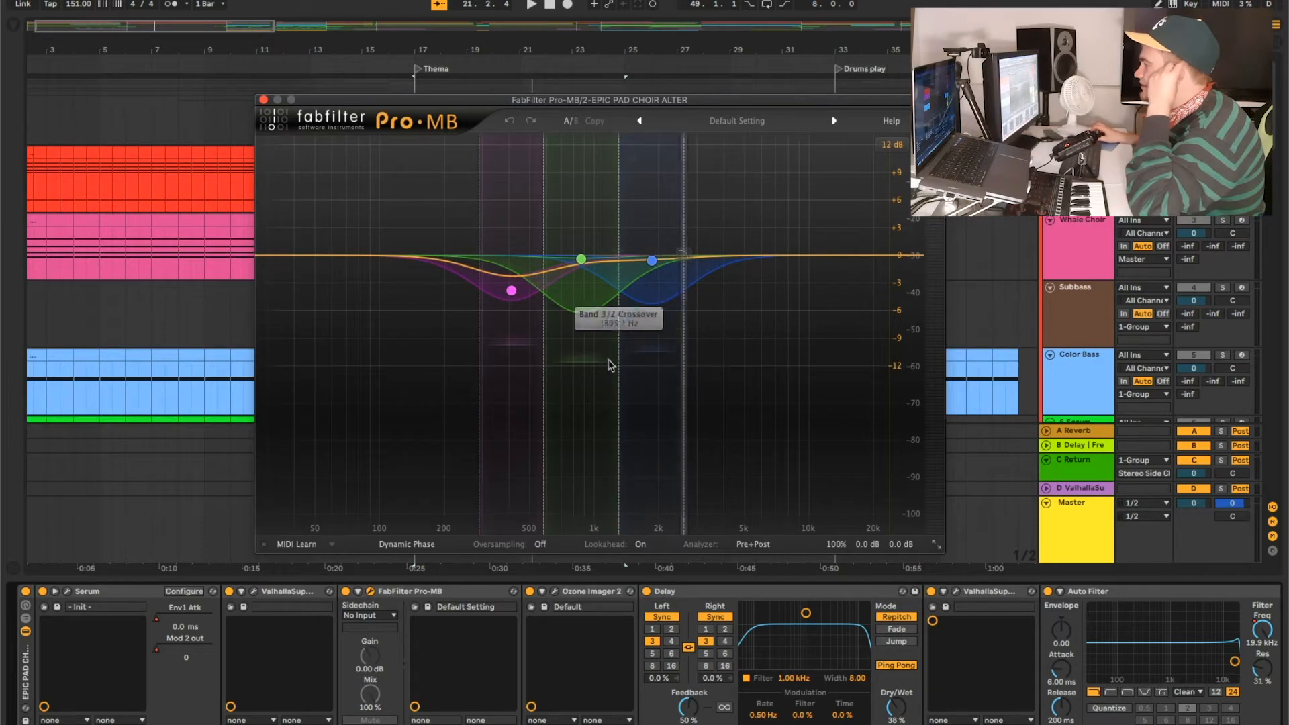
left_click(554, 592)
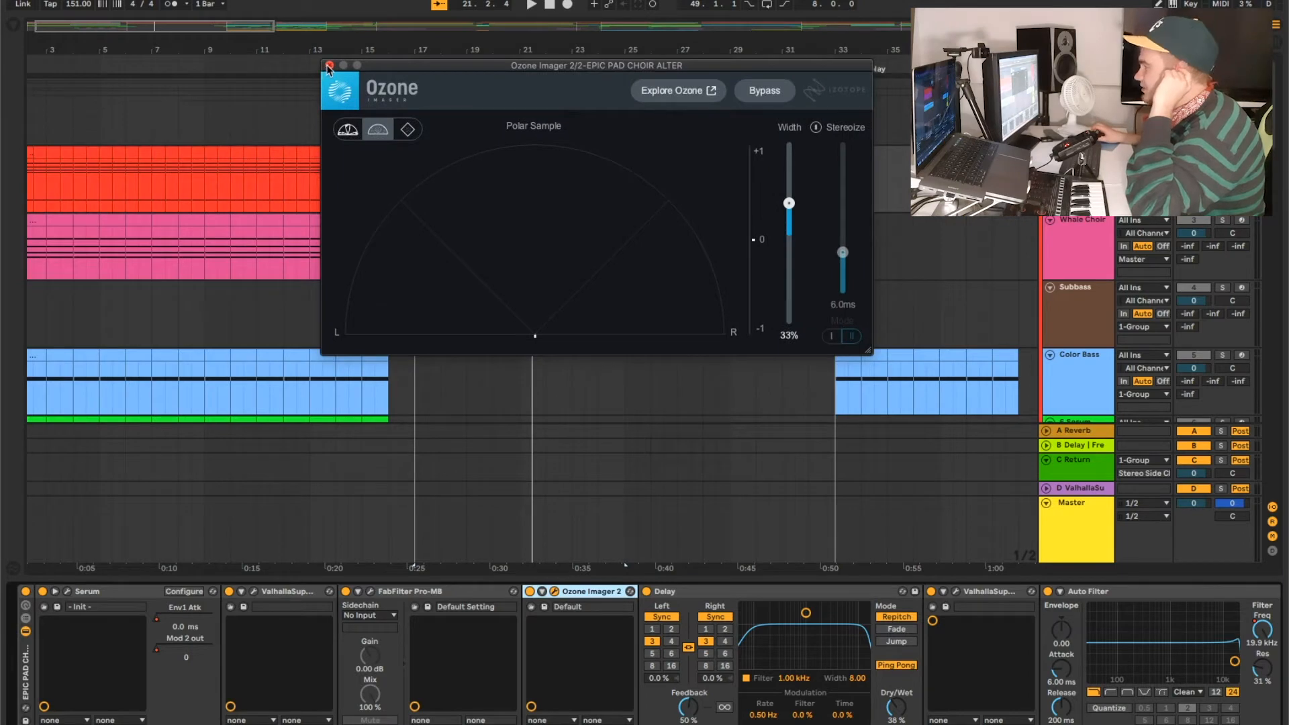
left_click(329, 65)
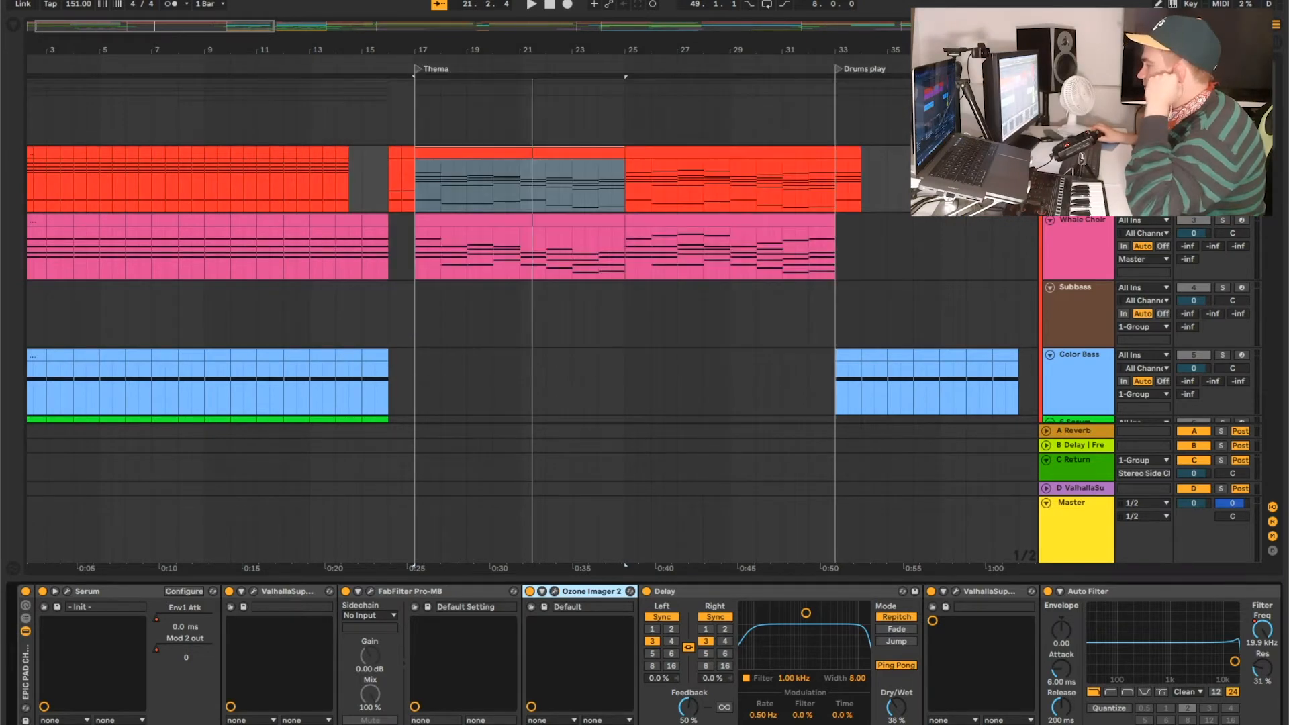
left_click(665, 592)
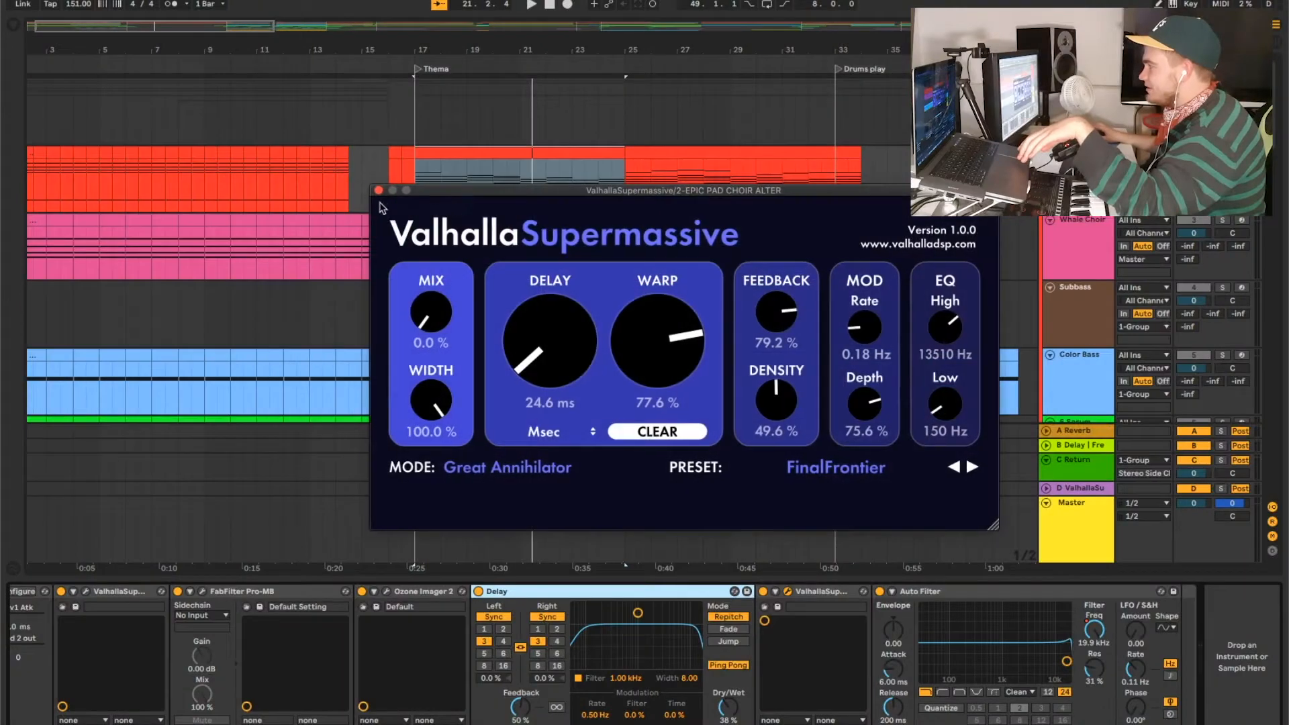
left_click(380, 194)
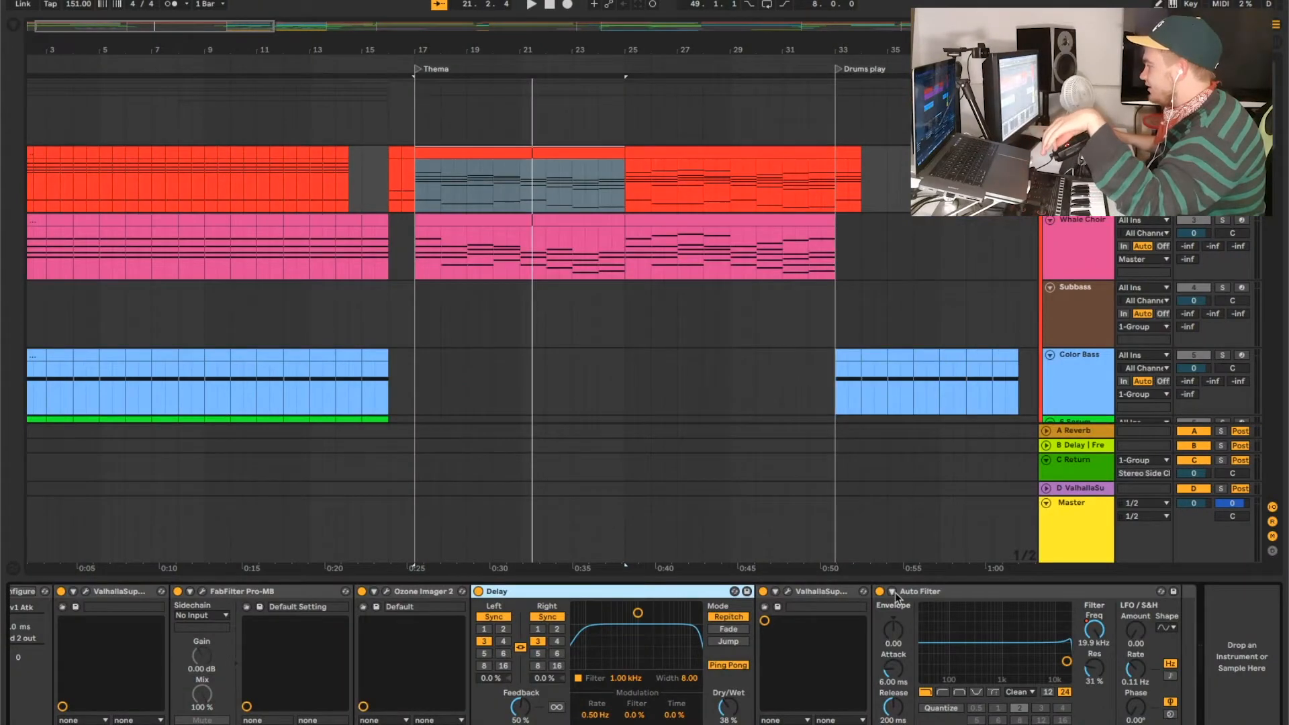
- Solo the Whale Choir track and play it from the Thema marker at bar 17
left_click(1222, 220)
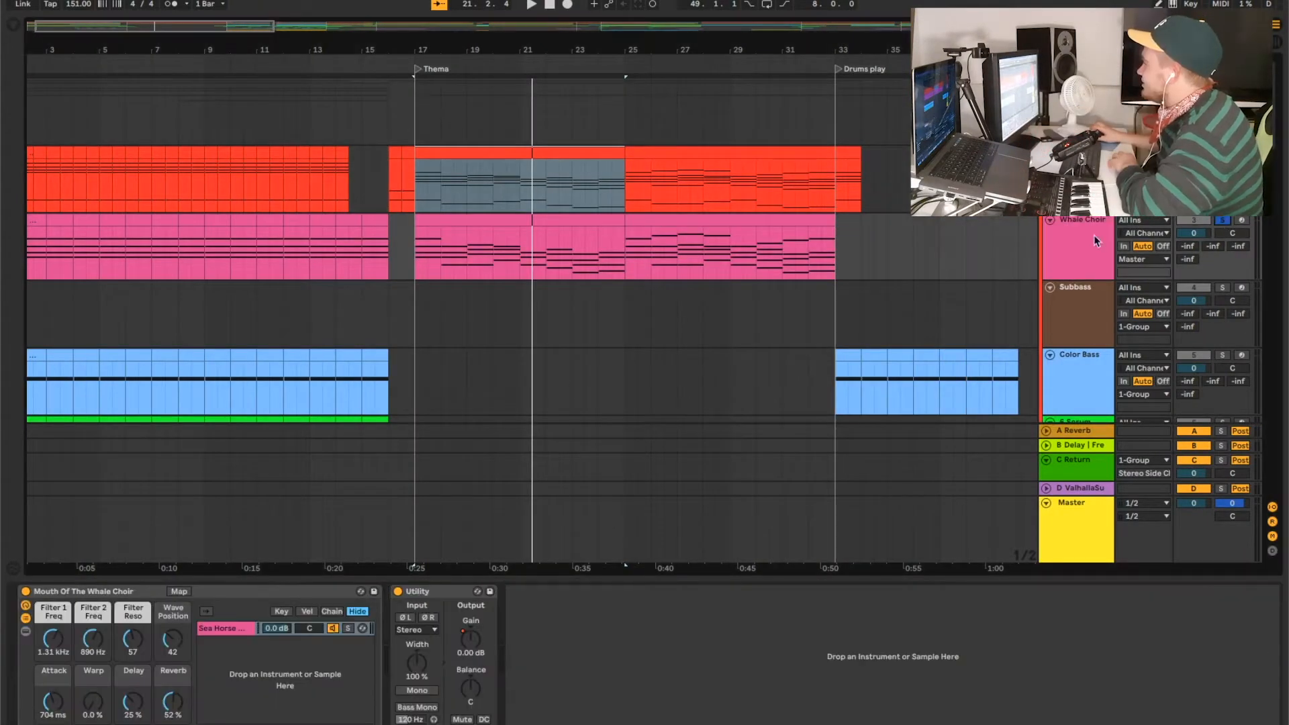
left_click(1094, 243)
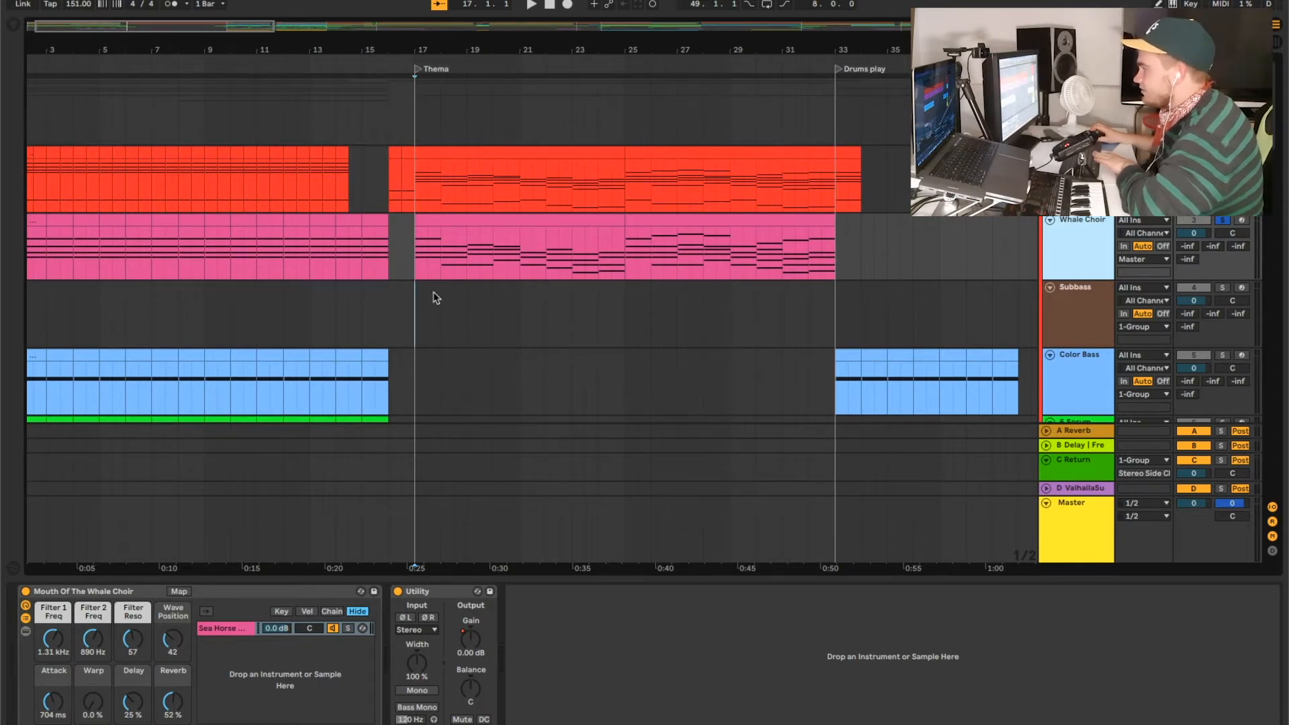
key("space")
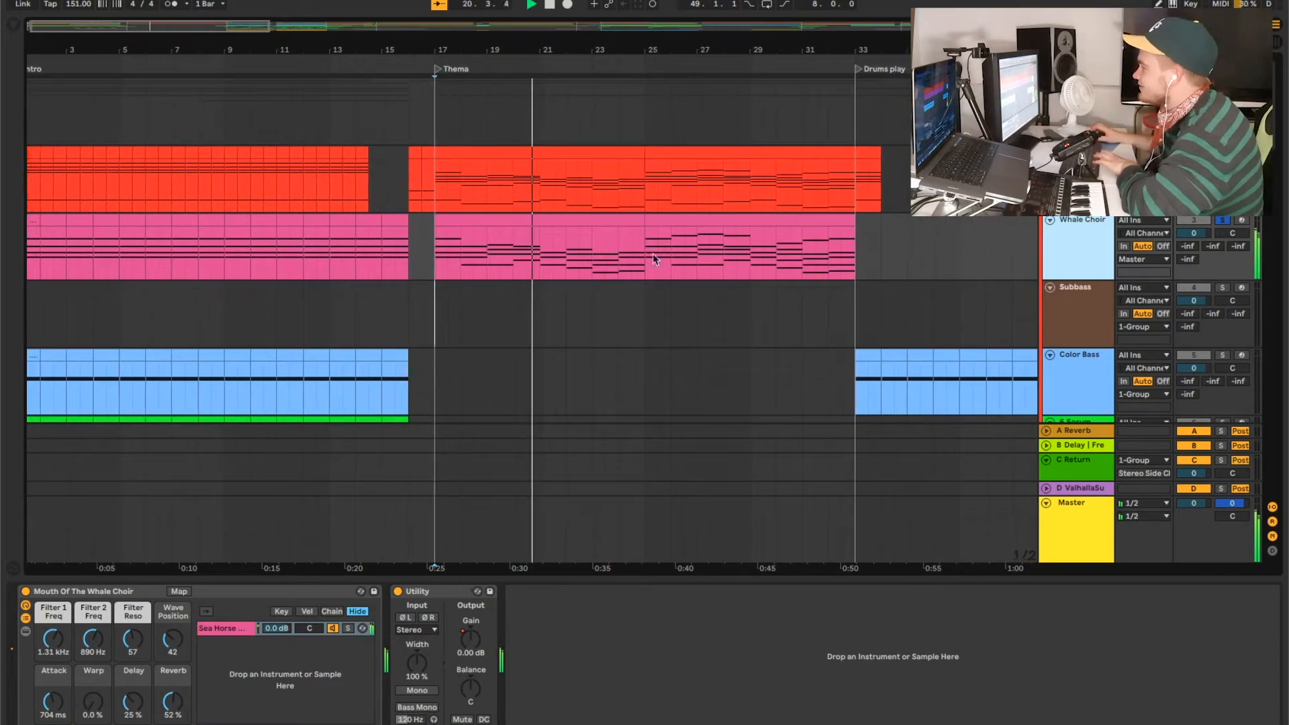
- Select the Subbass track to inspect its Operator device and its clips in the Drop 1 section
scroll(1171, 256, "down", 3)
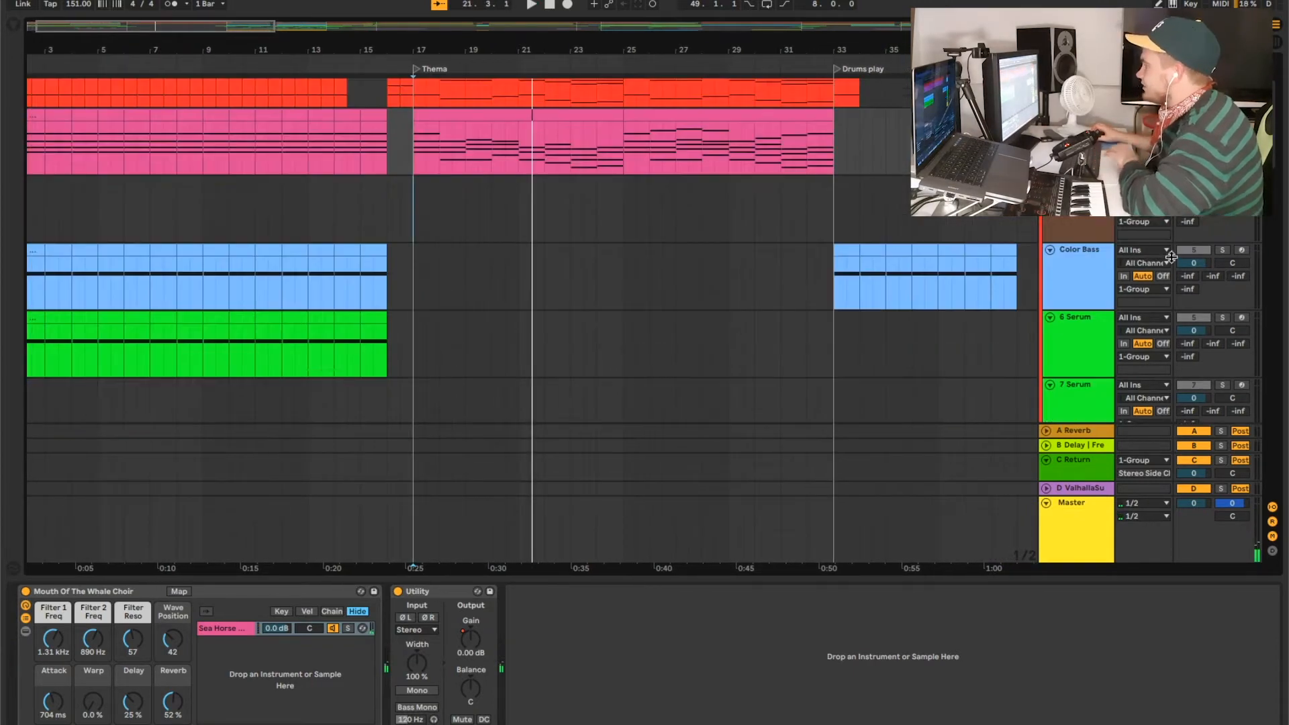
left_click(1078, 233)
scroll(580, 255, "down", 5)
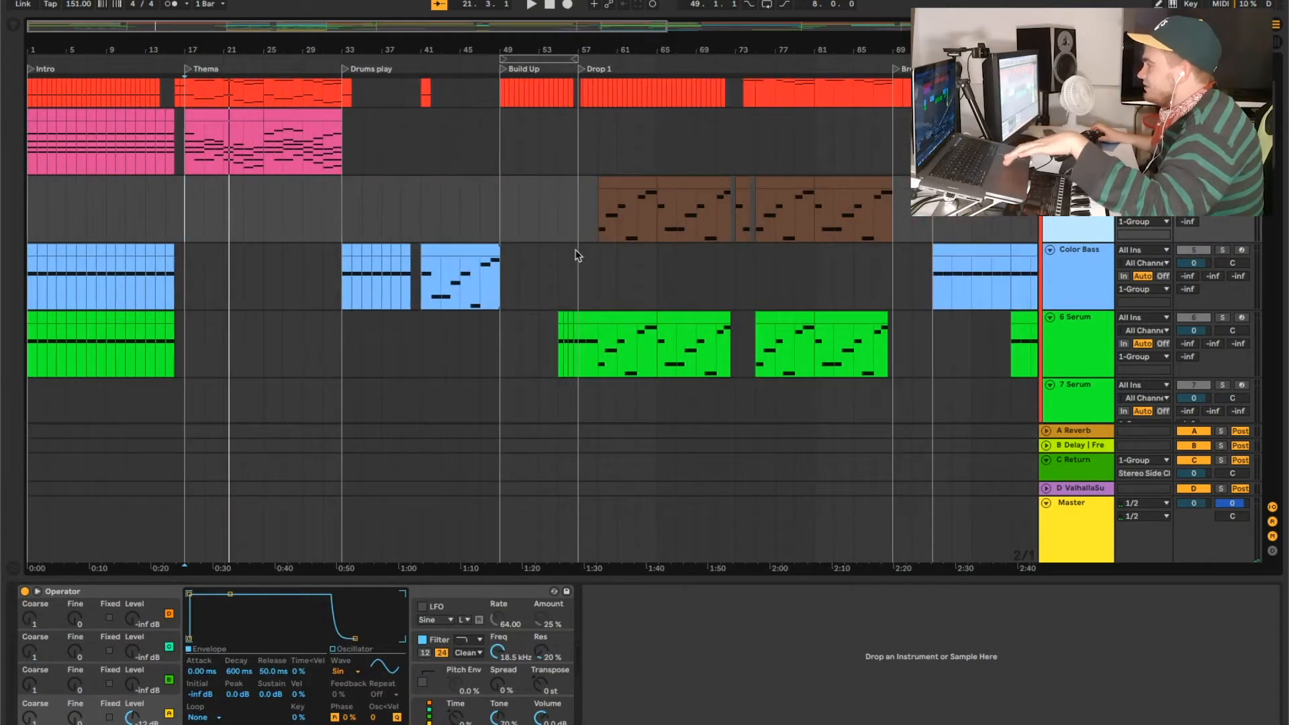
- Solo the Subbass track and play it from the start of its first Drop 1 clip
left_click_drag(621, 181, 437, 242)
left_click(411, 215)
key("space")
left_click(1223, 245)
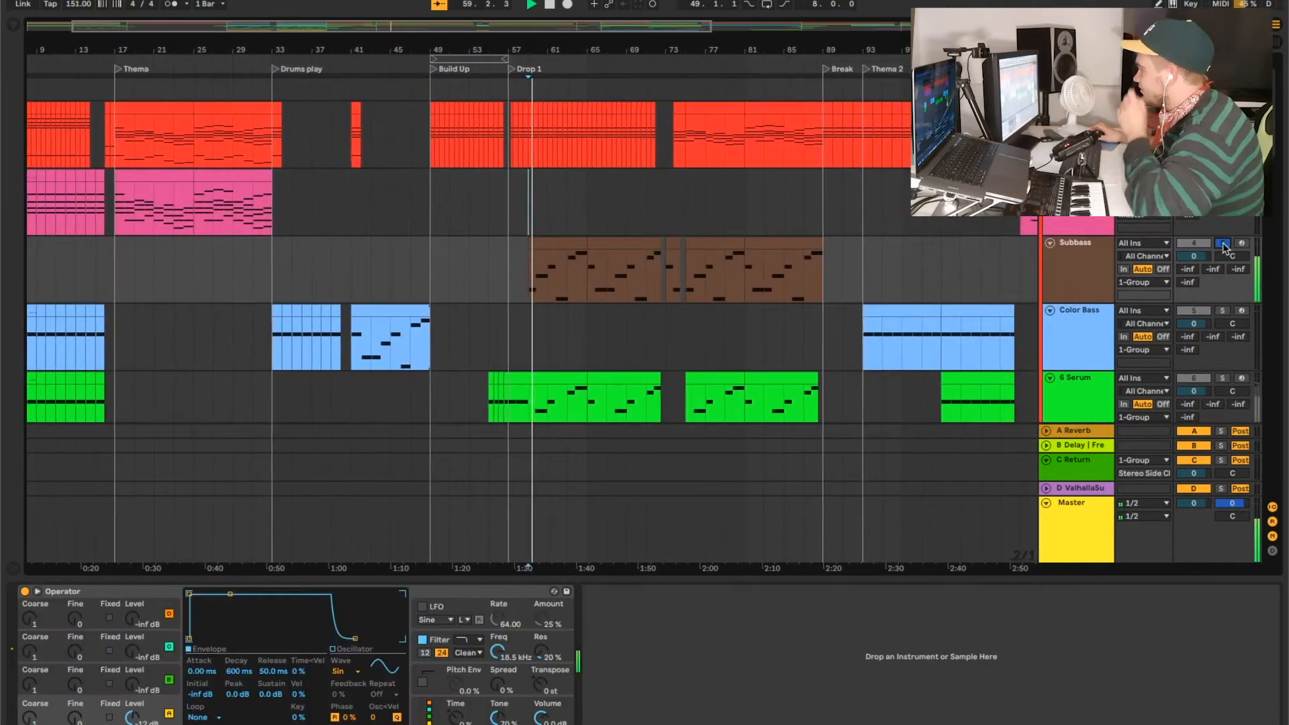
- Solo the Color Bass track and listen to its clips from the Drums play marker at bar 33 and from bar 41
left_click(1088, 336)
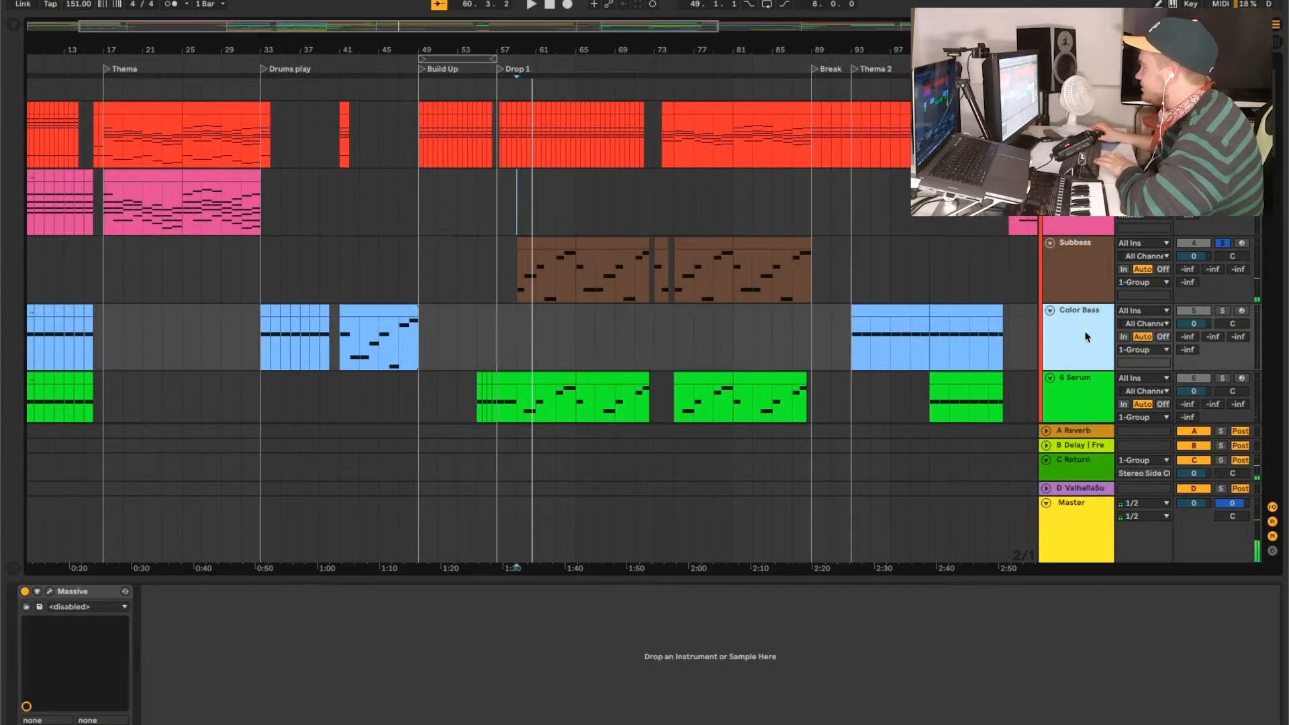
left_click(1221, 311)
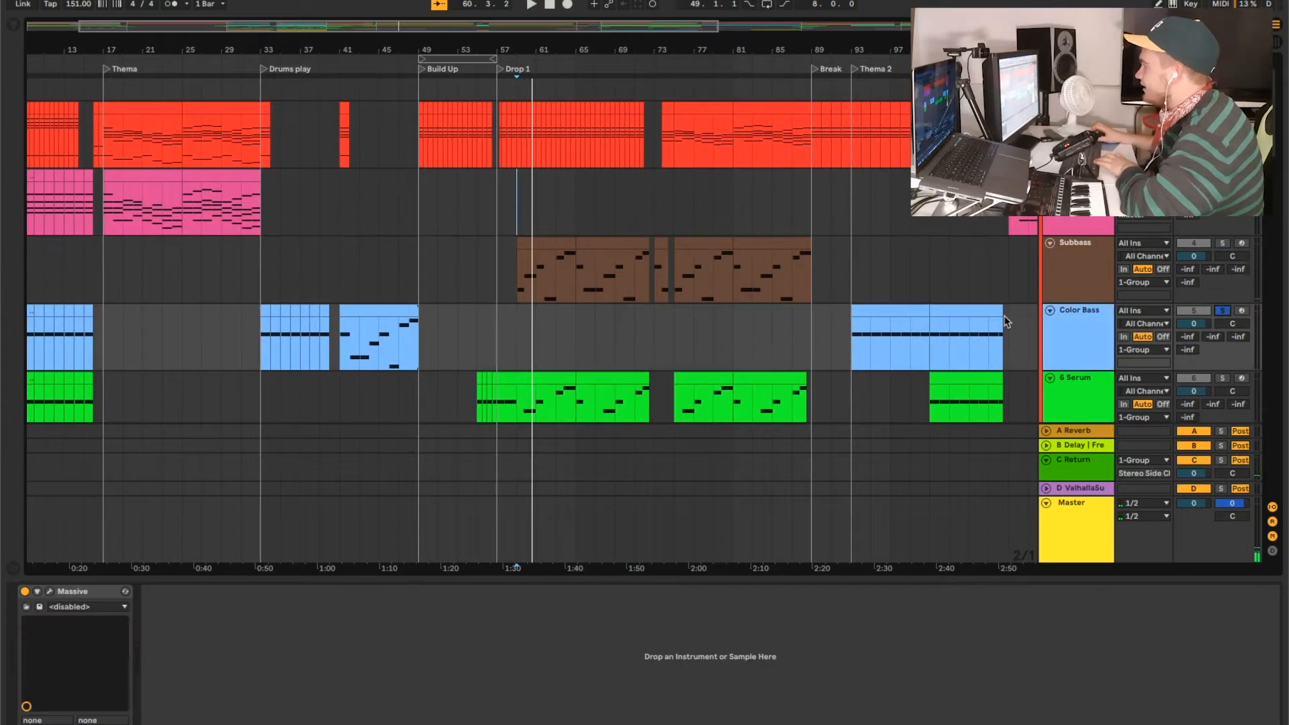
left_click(261, 275)
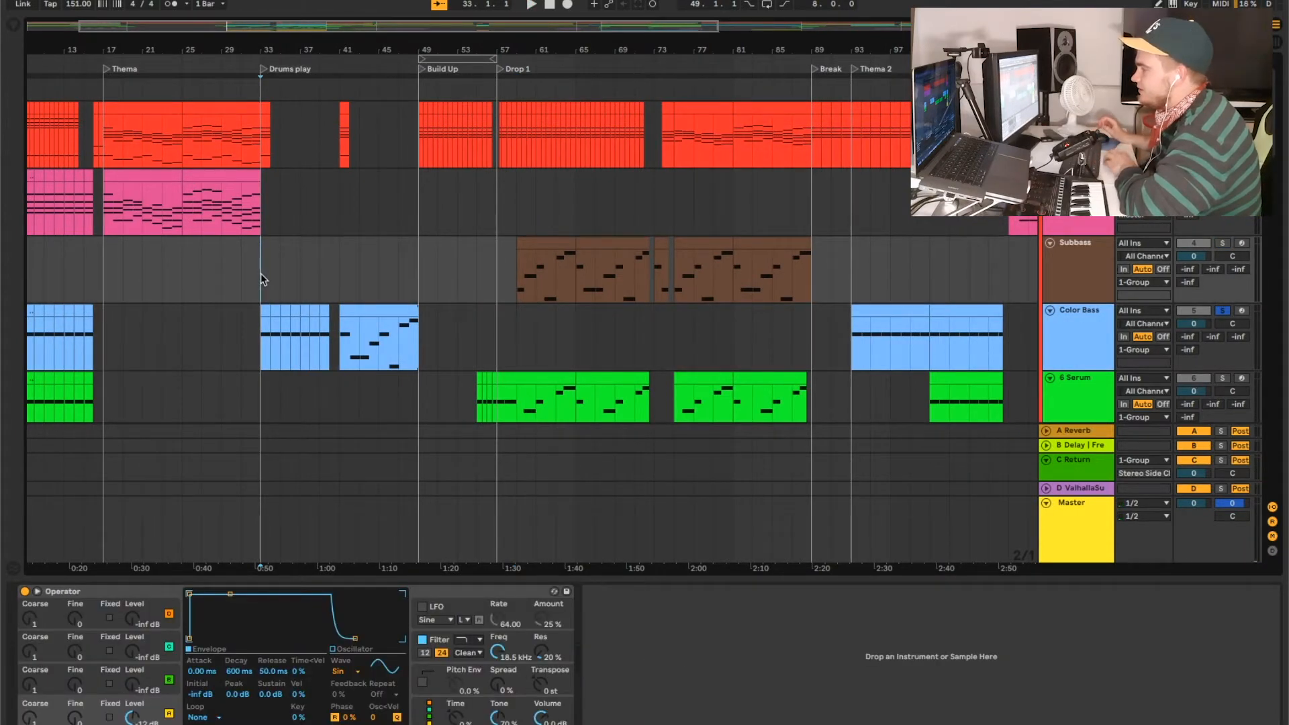
left_click(1101, 342)
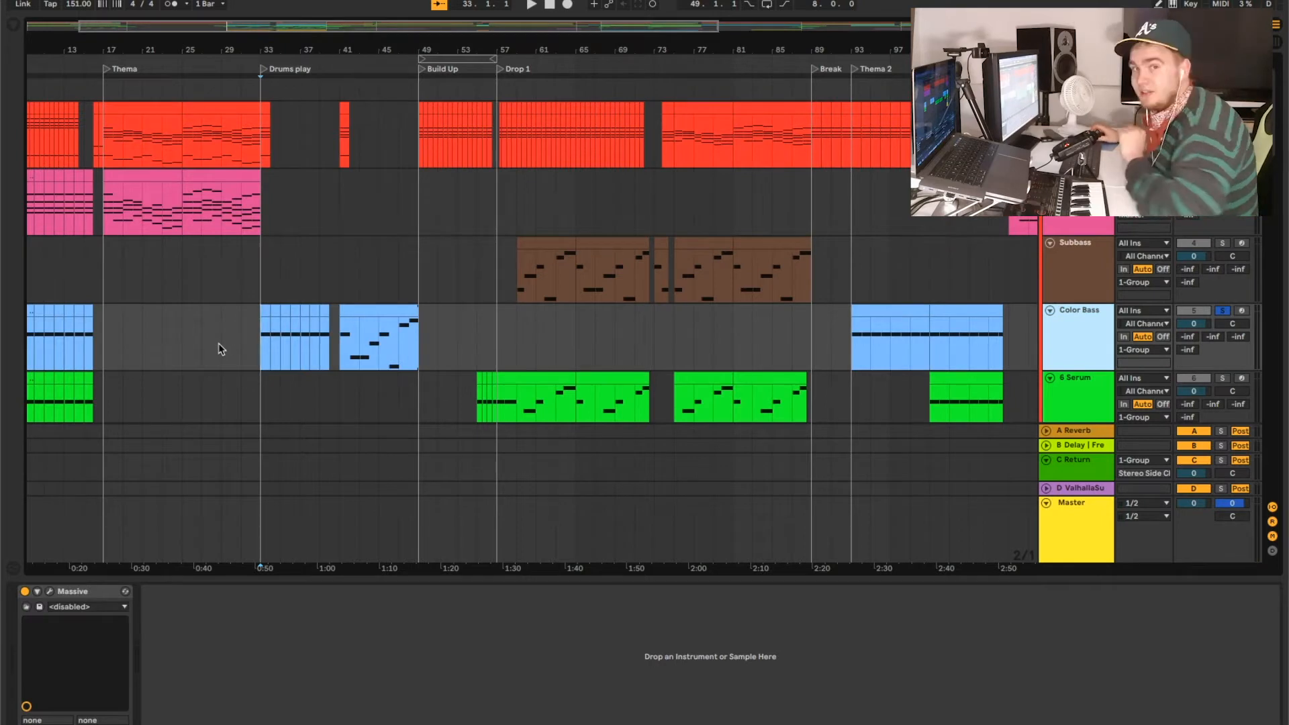
scroll(219, 349, "left", 5)
key("space")
left_click(425, 293)
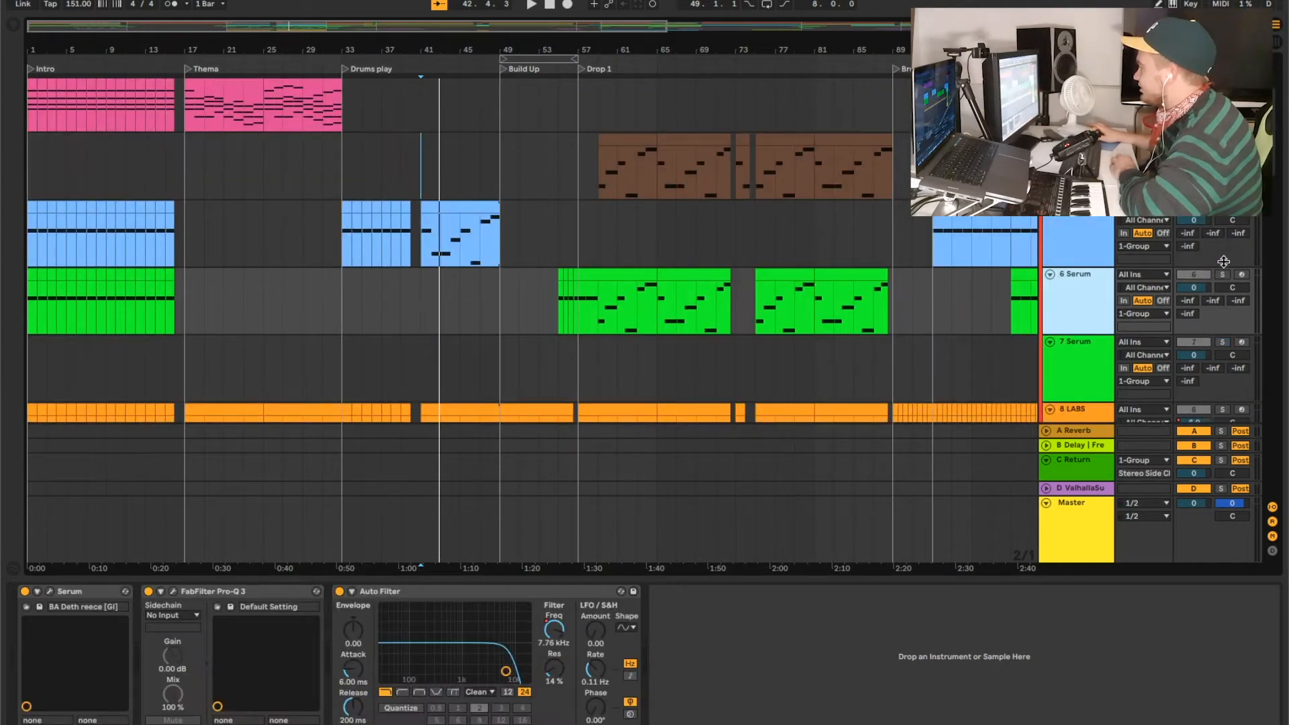
- Solo the 6 Serum track and play its clip from the Drop 1 marker at bar 57
left_click(1222, 273)
left_click(578, 261)
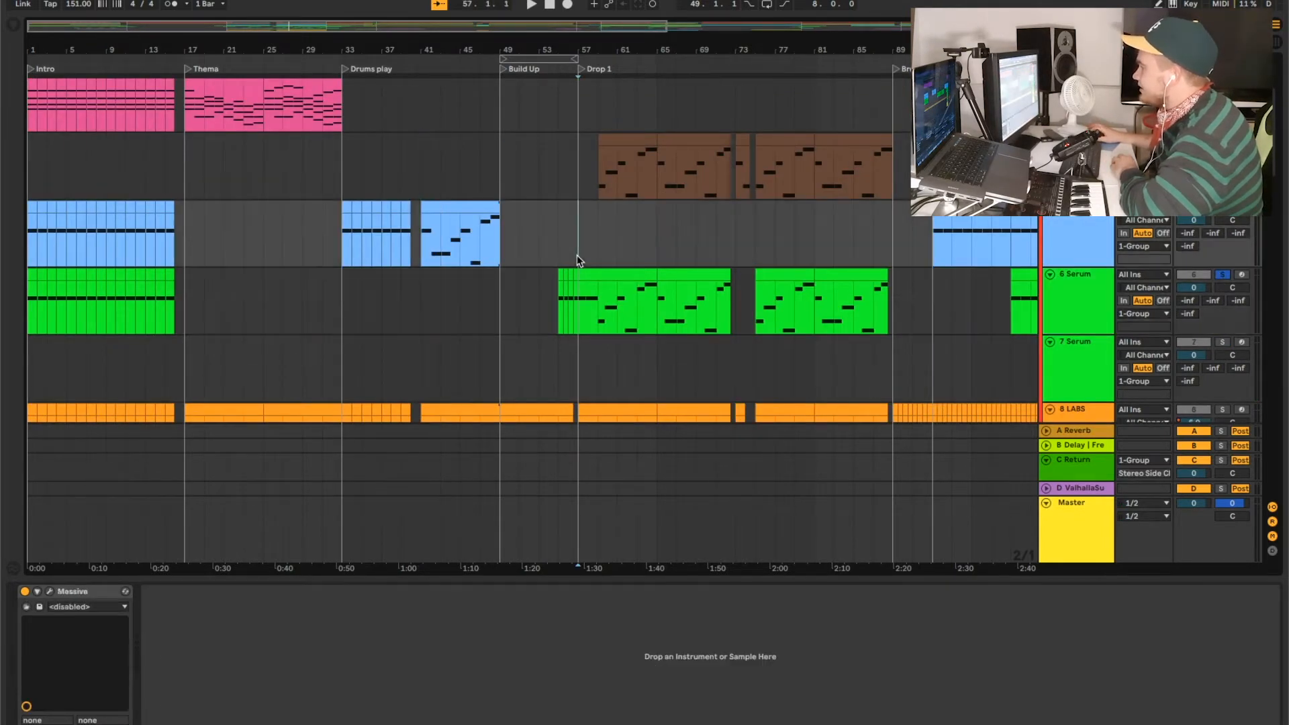
scroll(629, 275, "down", 1)
left_click(582, 242)
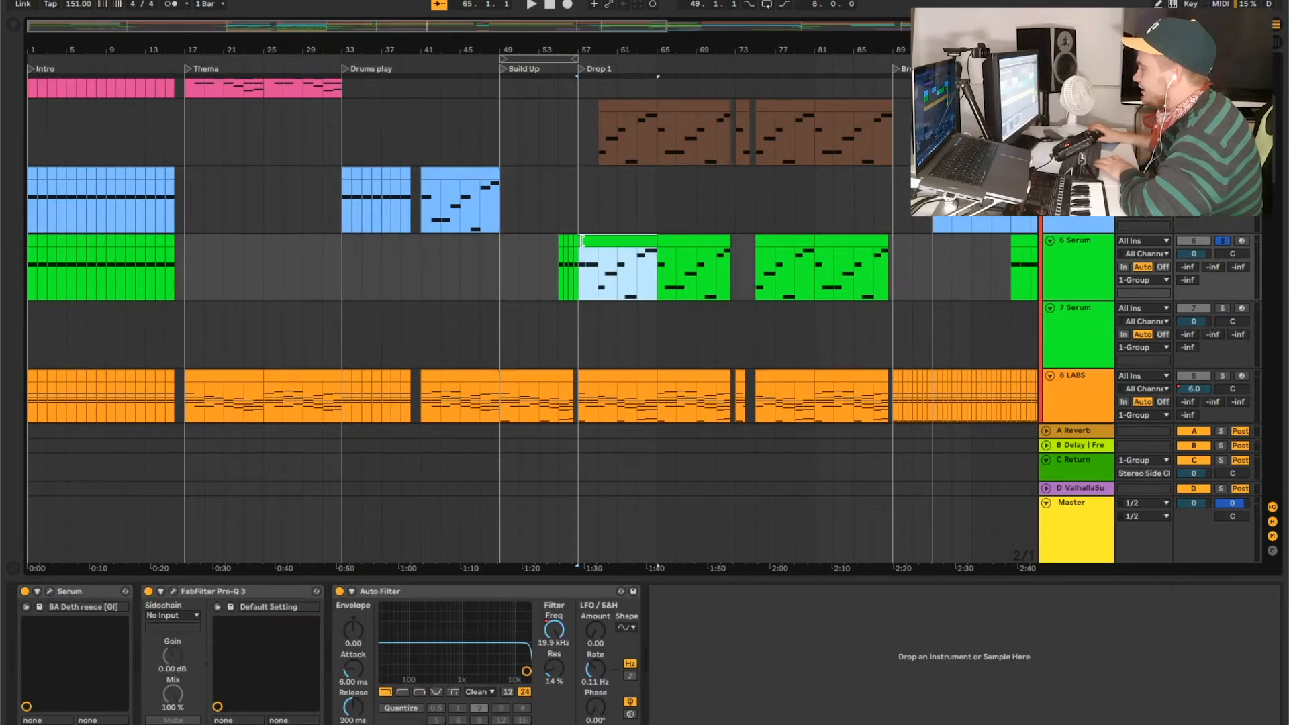
key("space")
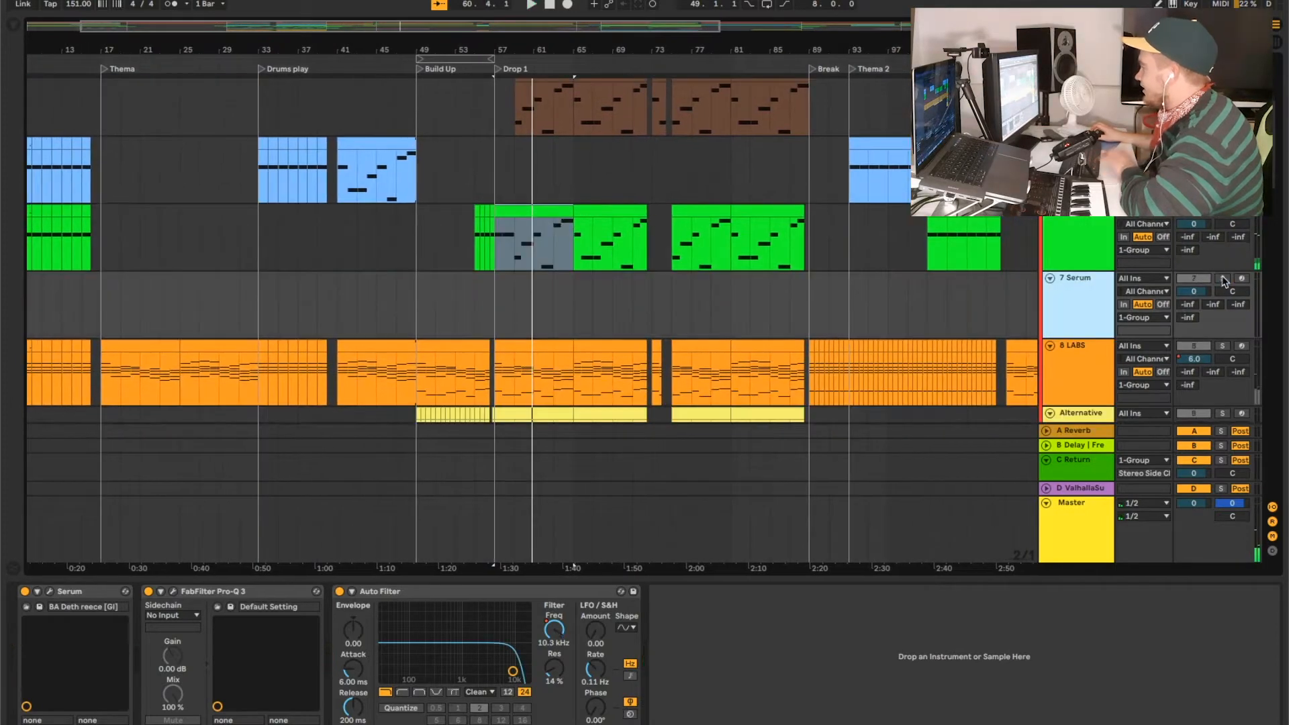
- Solo the 7 Serum track and locate its clips in the Drop 2 section
left_click(1223, 278)
scroll(808, 276, "right", 10)
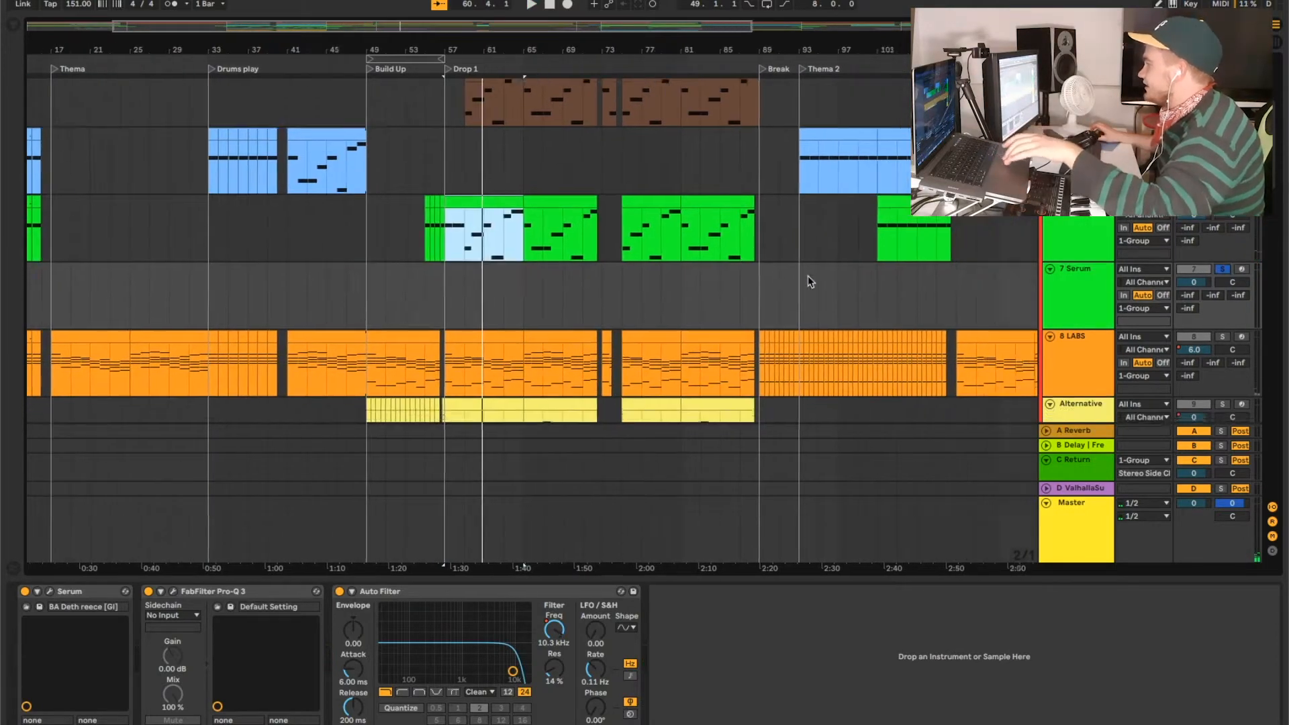
scroll(808, 276, "up", 2)
scroll(478, 240, "down", 2)
scroll(478, 240, "right", 4)
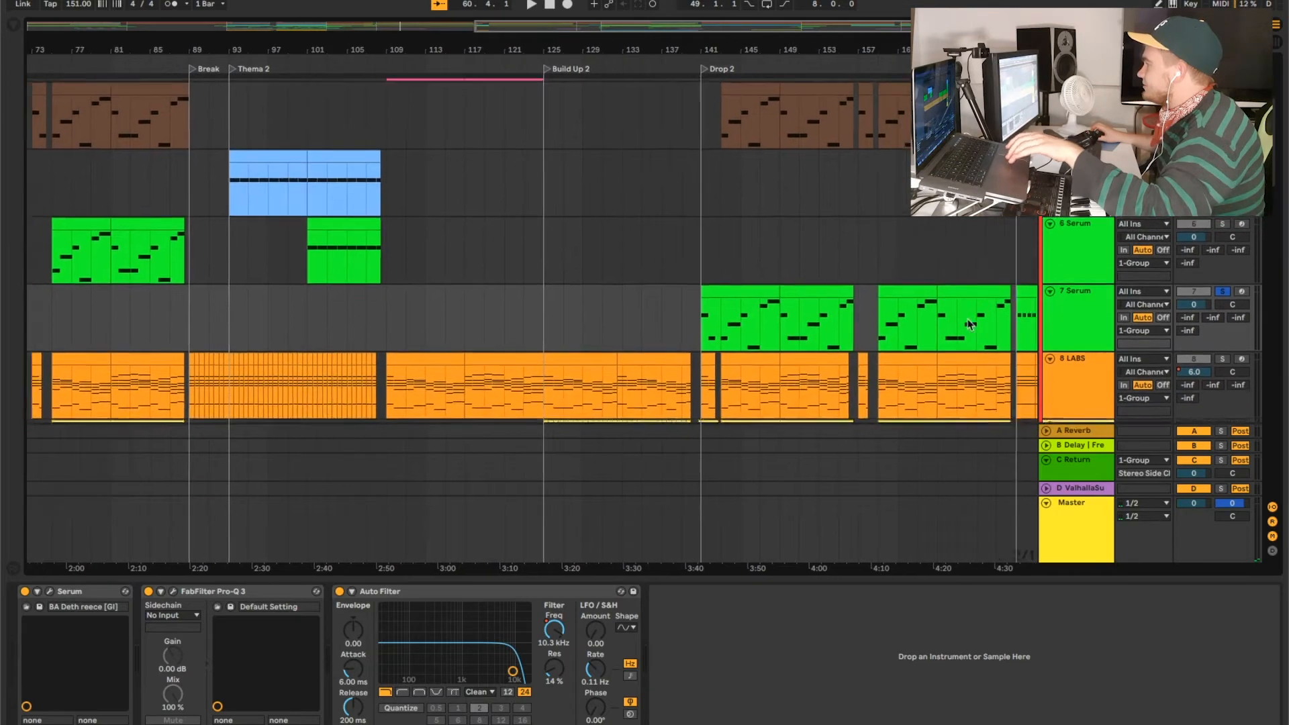
- Open the 6 Serum track's Serum instrument, review the BA Deth reece oscillator settings, and close it
left_click(532, 221)
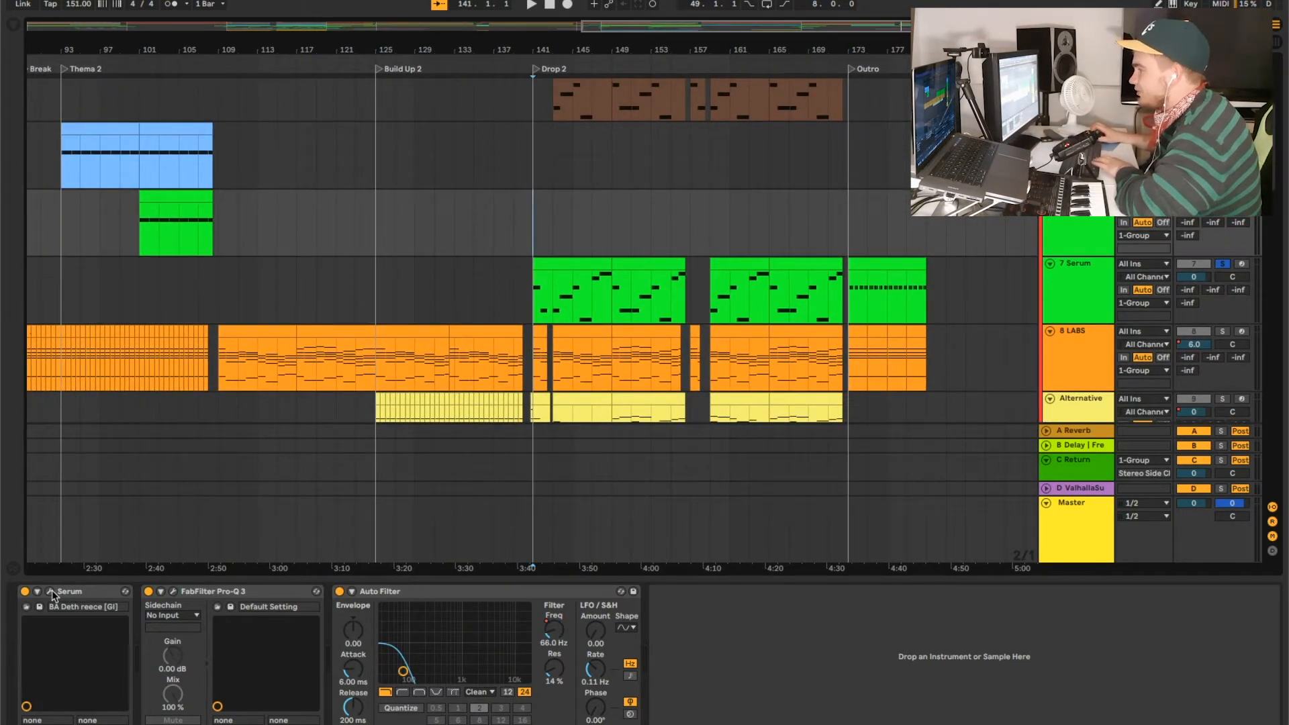
left_click_drag(1, 8, 576, 10)
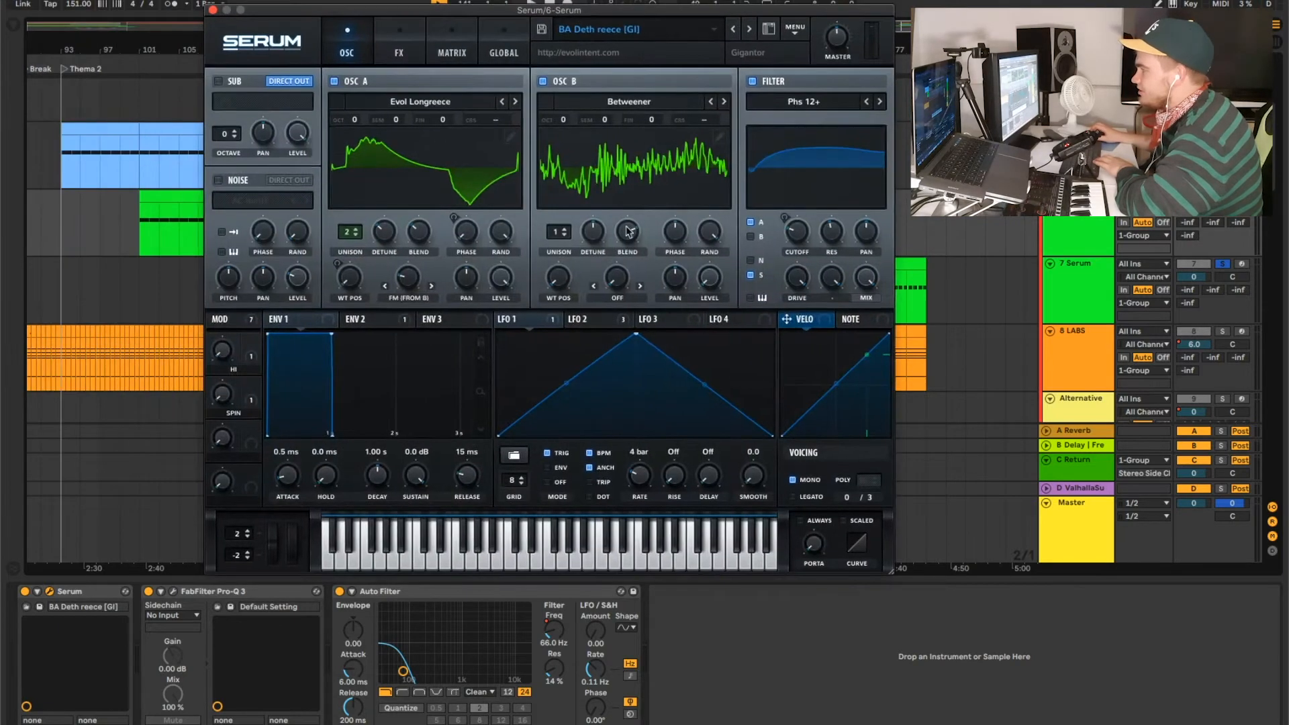
left_click(212, 10)
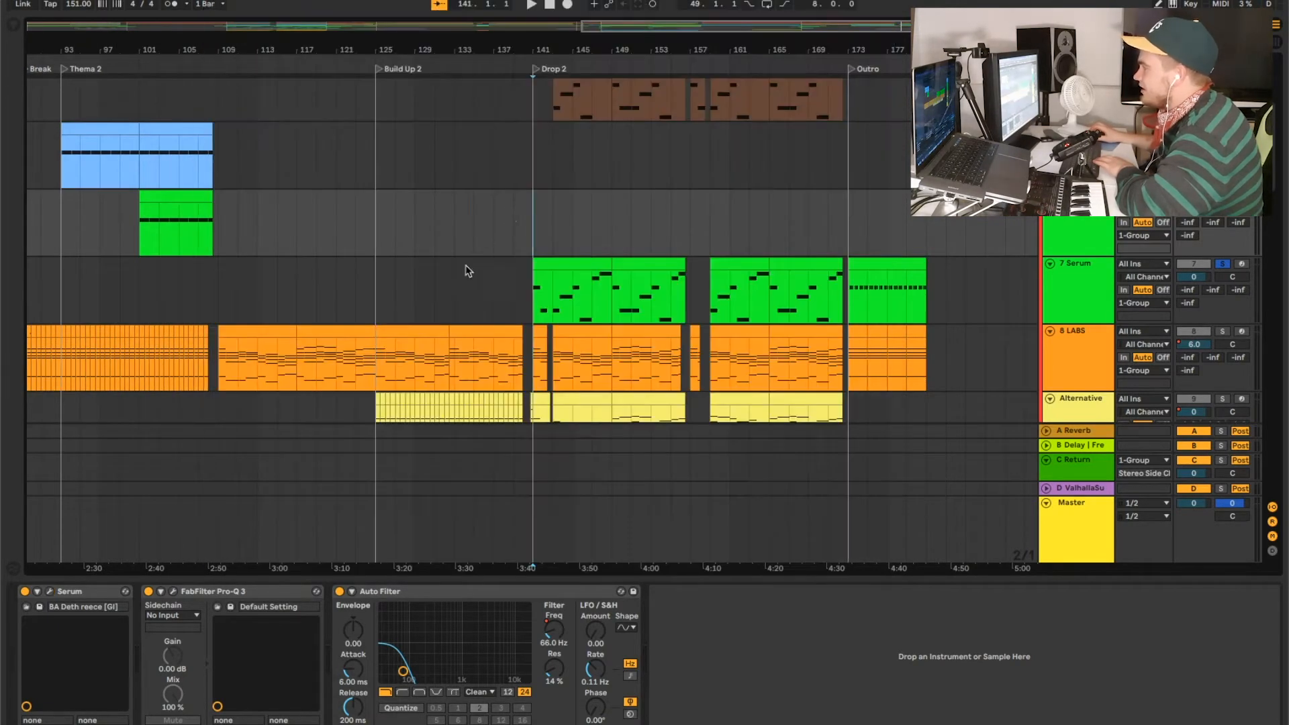
- Play the soloed 7 Serum track from the Drop 2 marker at bar 141
left_click(531, 290)
key("space")
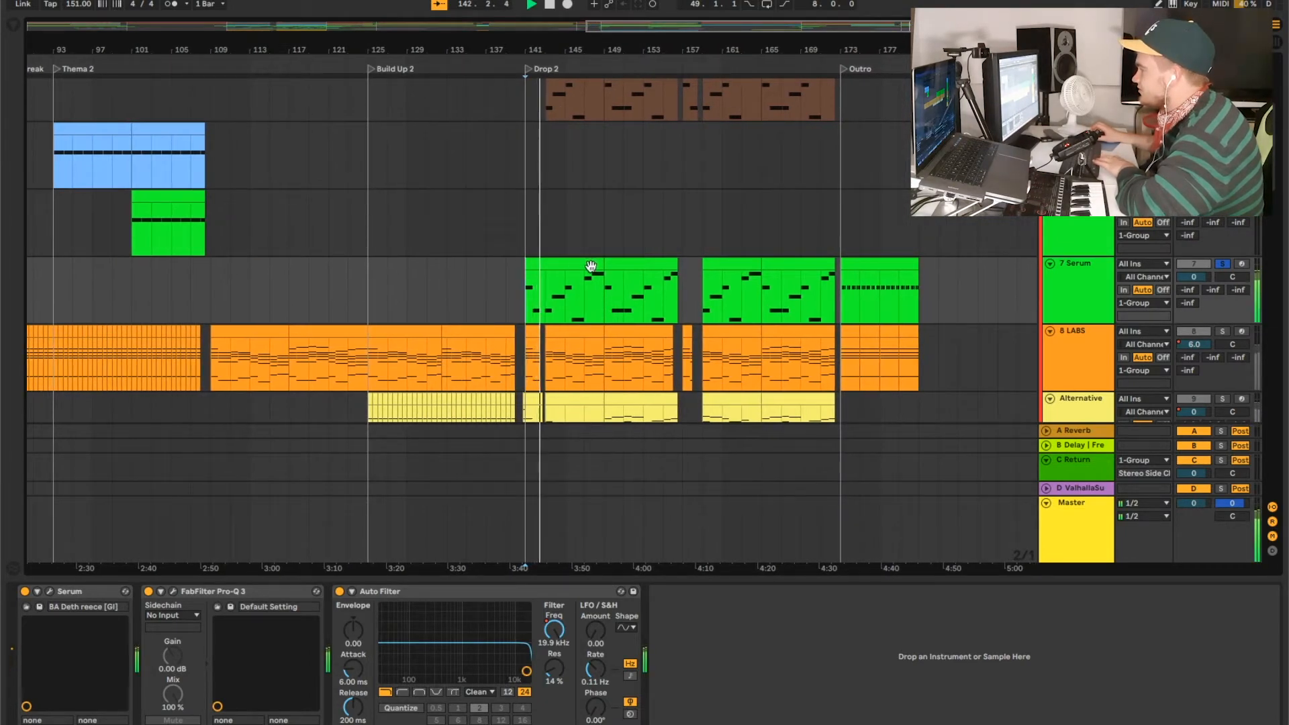
scroll(590, 273, "down", 3)
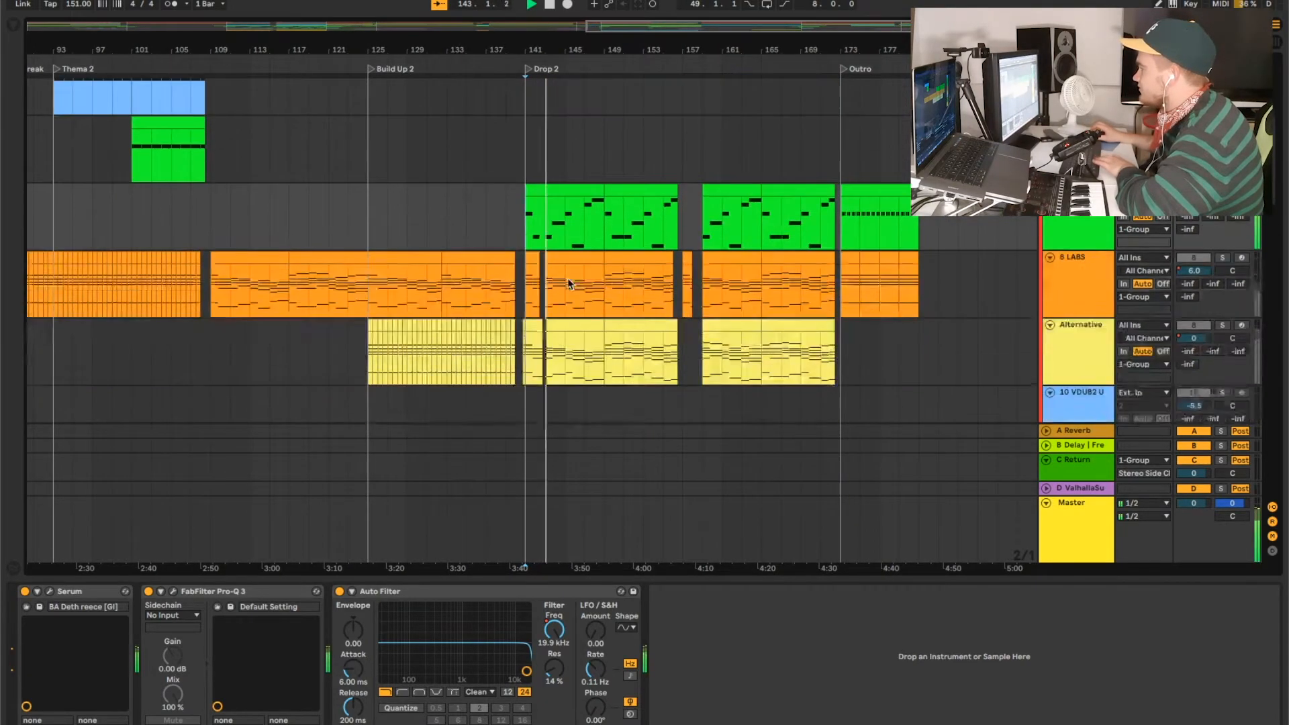
- Stop playback, solo the 8 LABS track, and examine its clips around the Thema and Drums play sections
left_click(1058, 298)
key("space")
left_click(1223, 259)
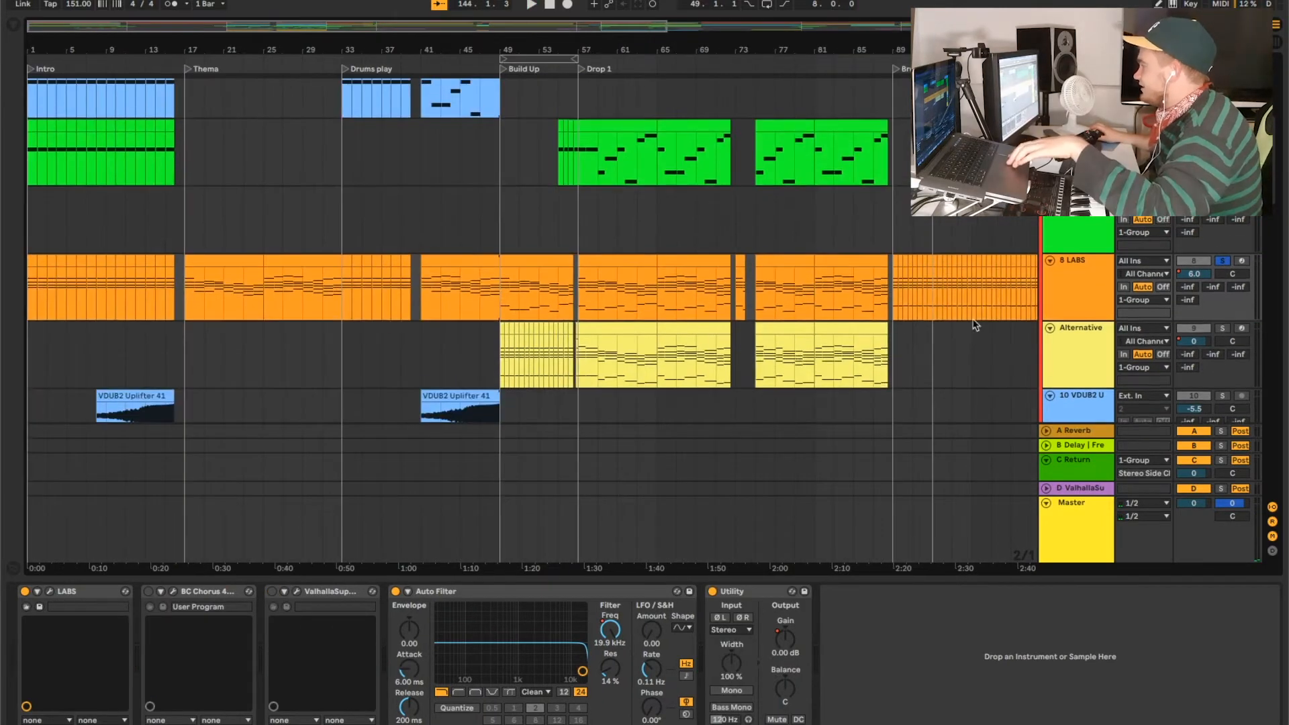
scroll(976, 325, "up", 1)
left_click(1058, 285)
scroll(437, 331, "left", 3)
scroll(289, 293, "up", 5)
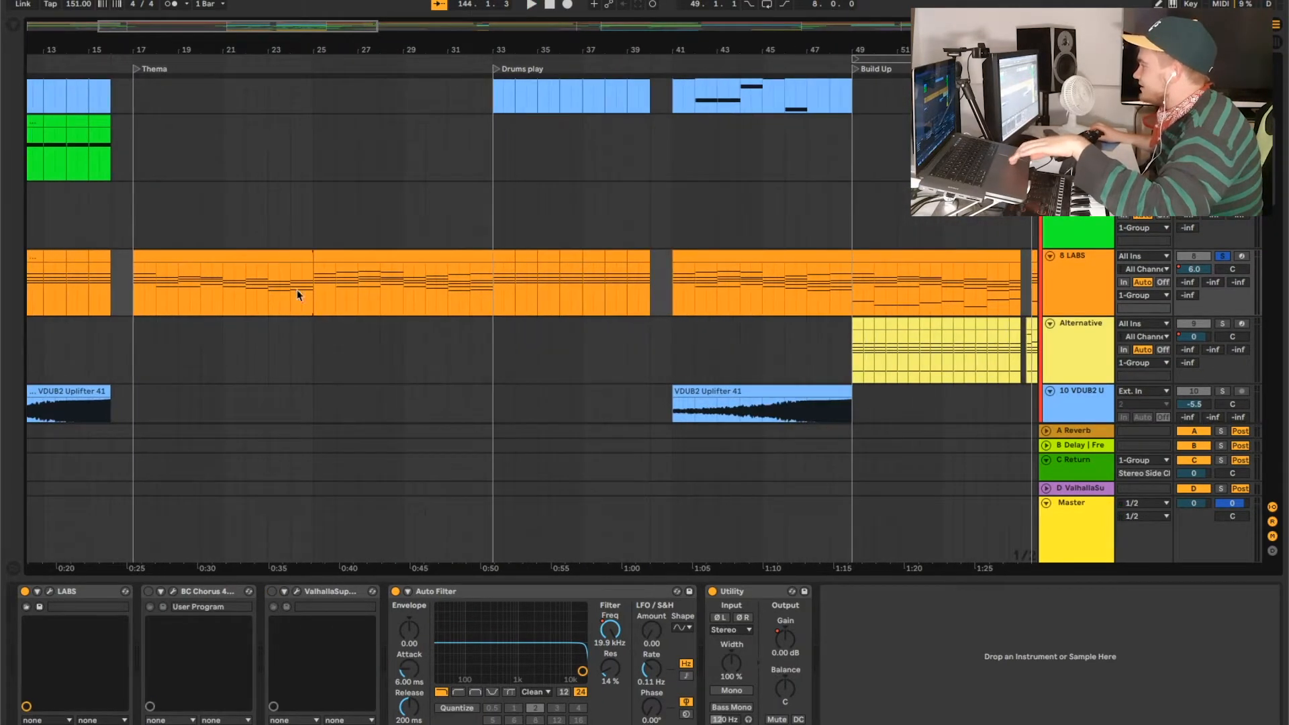
scroll(297, 295, "left", 3)
- Review the Choir: Long preset in the 8 LABS track's instrument and play the track from the Thema marker
left_click(1105, 290)
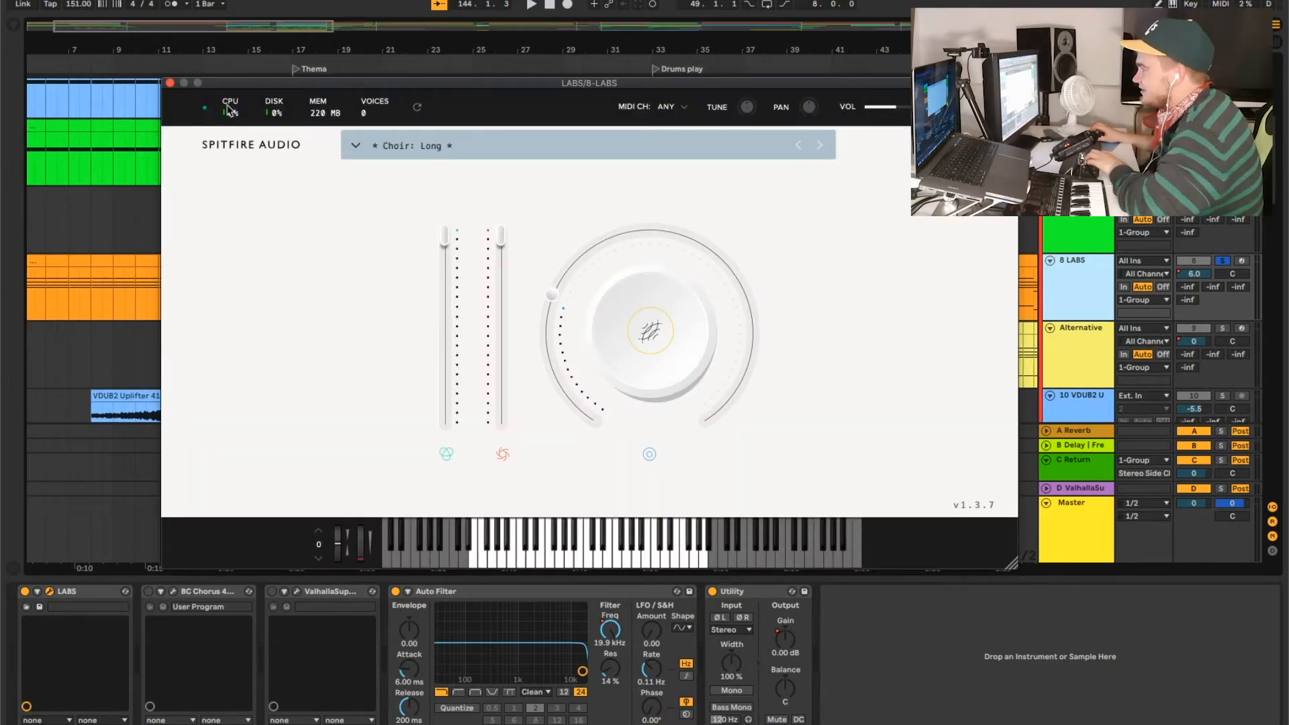
left_click(169, 83)
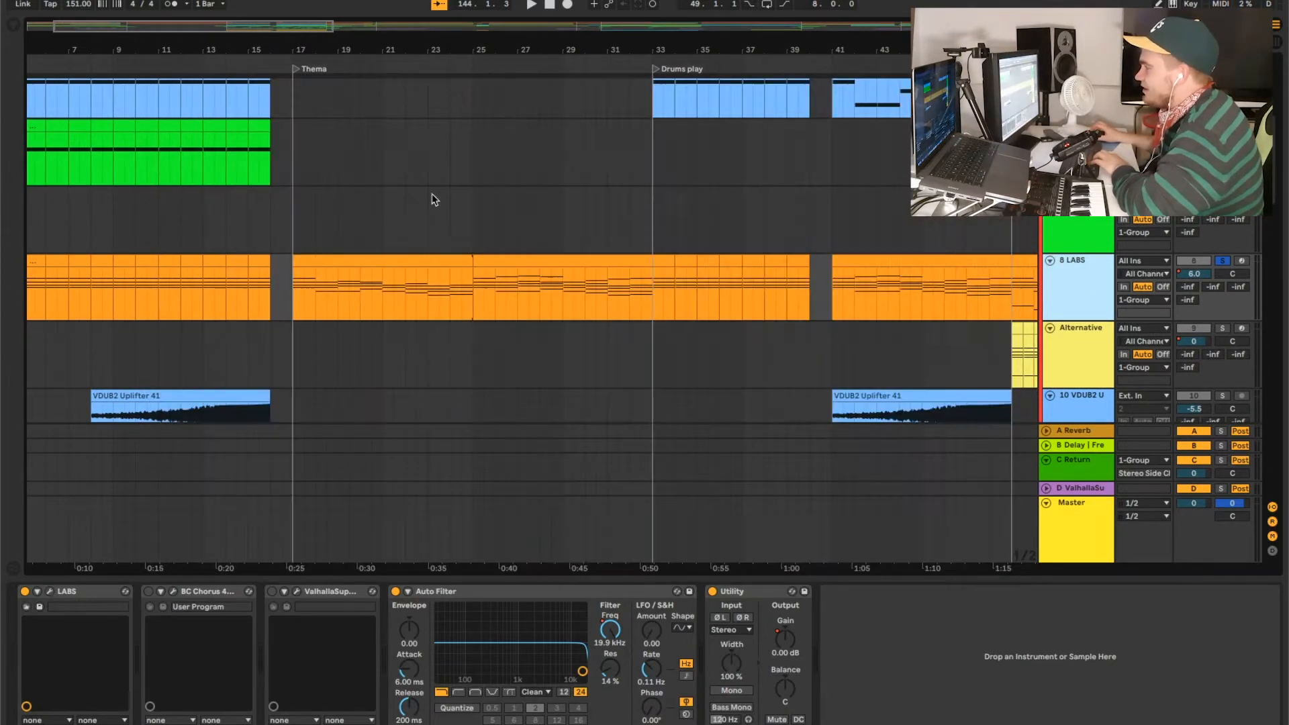
left_click(287, 237)
key("space")
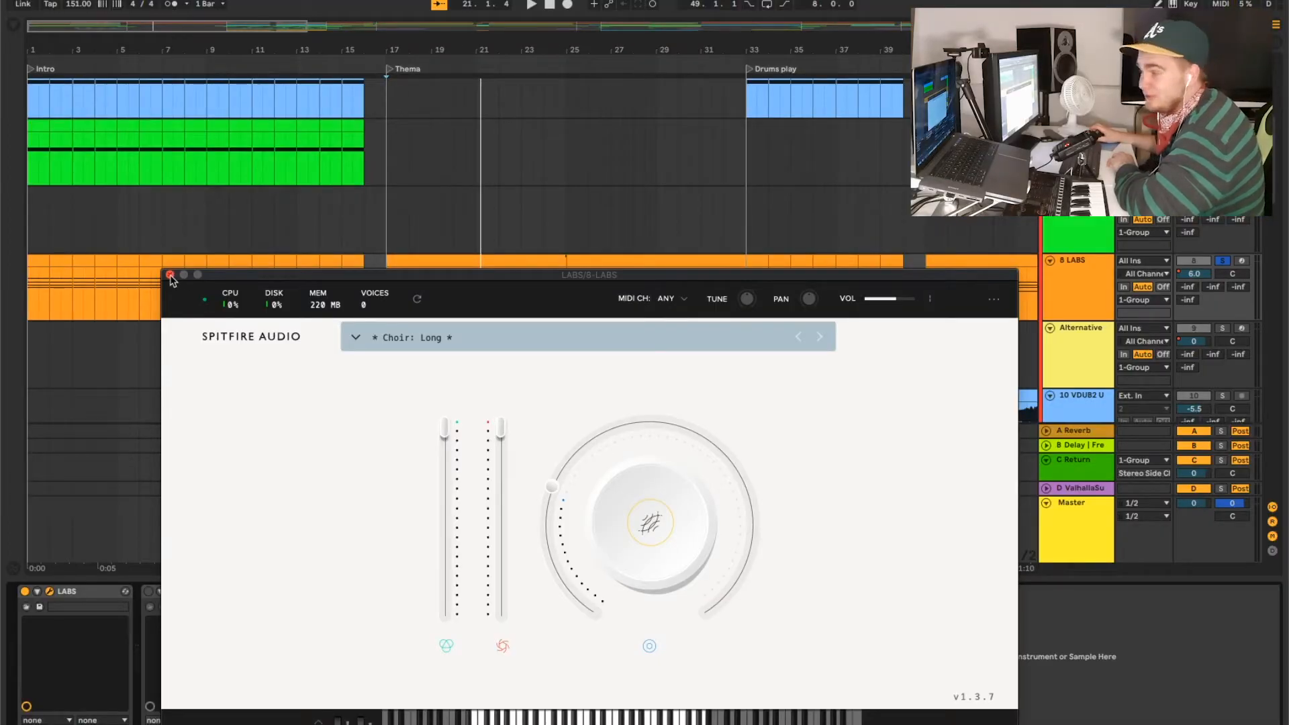
left_click(170, 275)
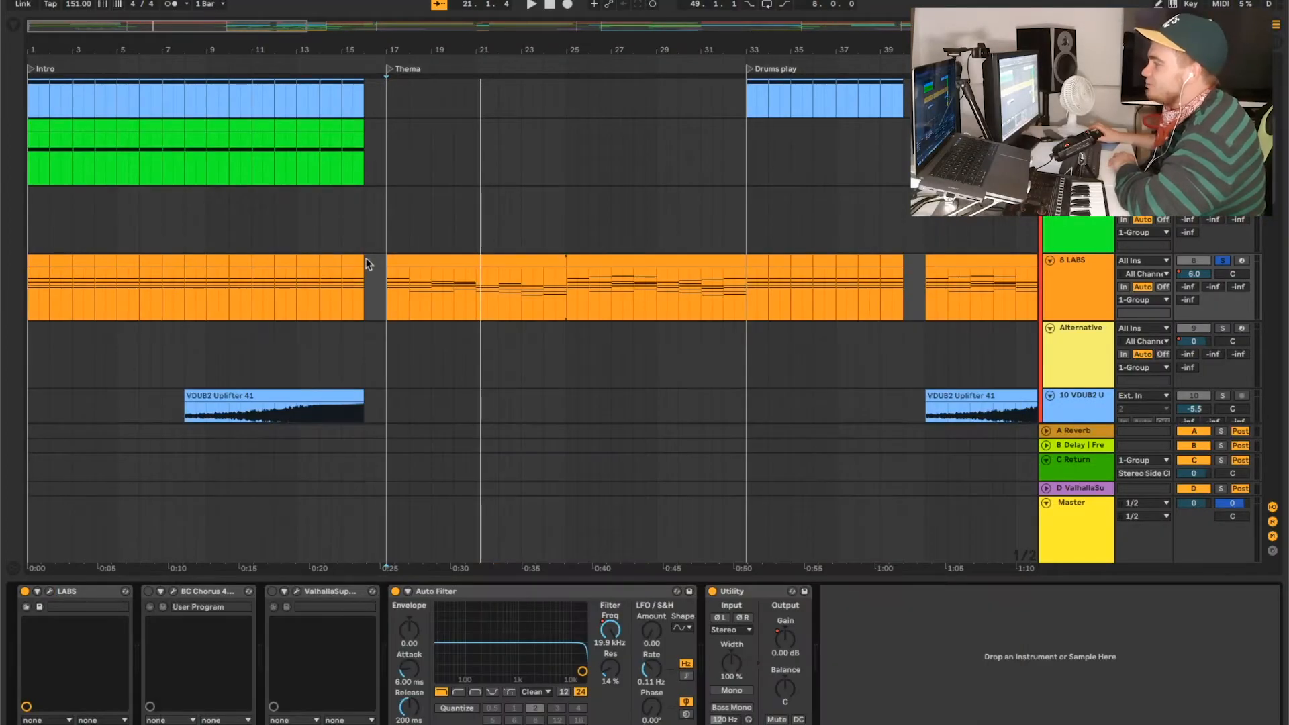
- Replay the soloed 8 LABS track from bar 17 with its instrument window closed
left_click(390, 247)
left_click(384, 270)
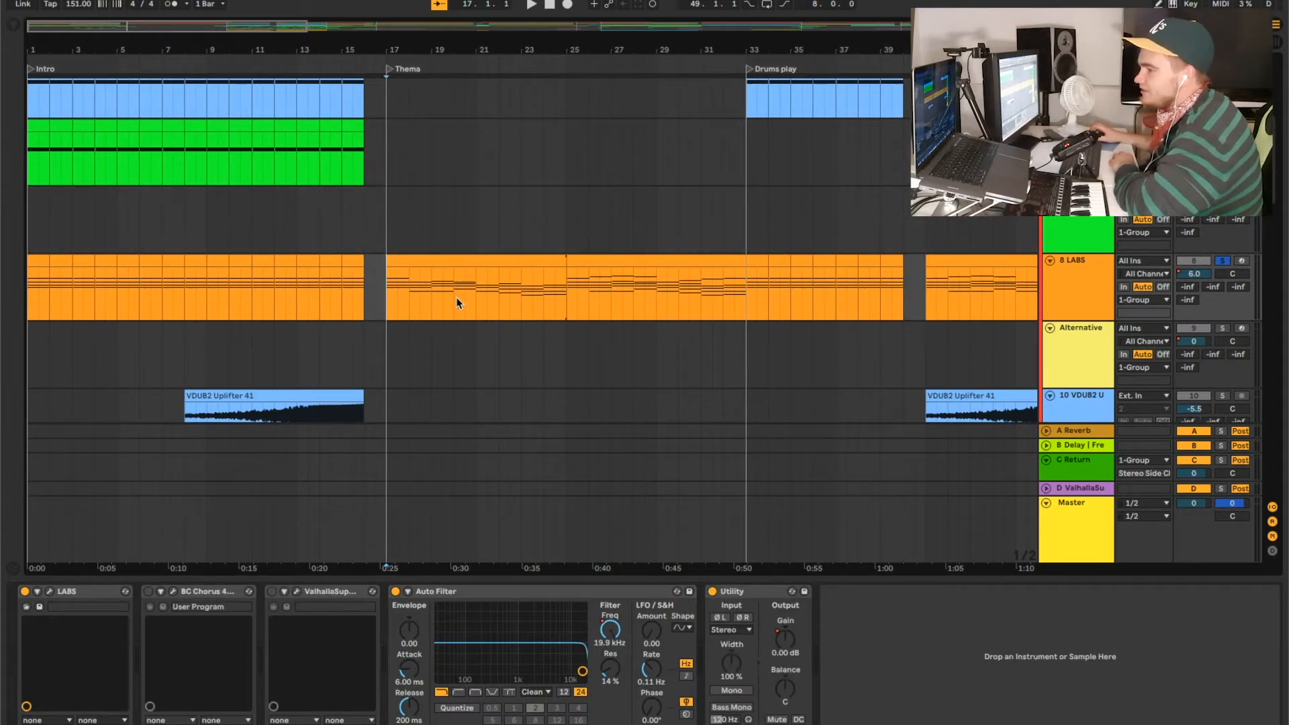
key("space")
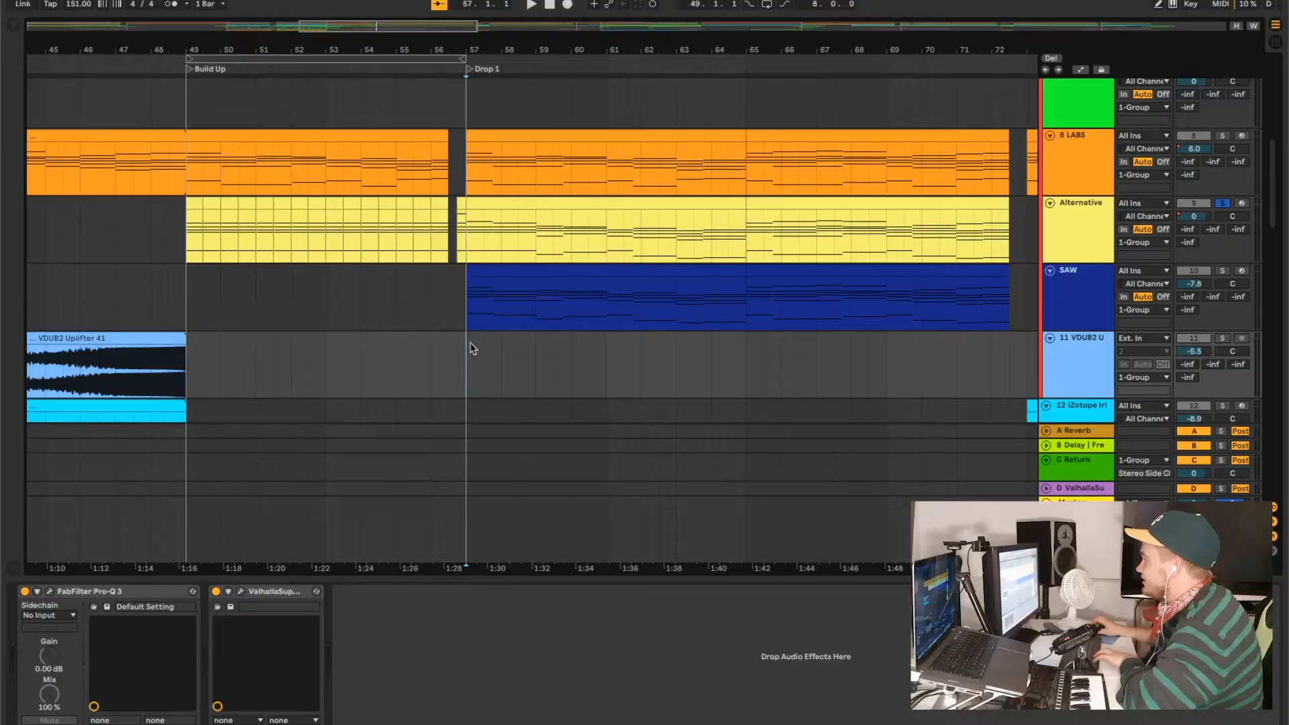
- Select the soloed Alternative SAW track and play it from the Drop 1 marker at bar 57
left_click(1088, 228)
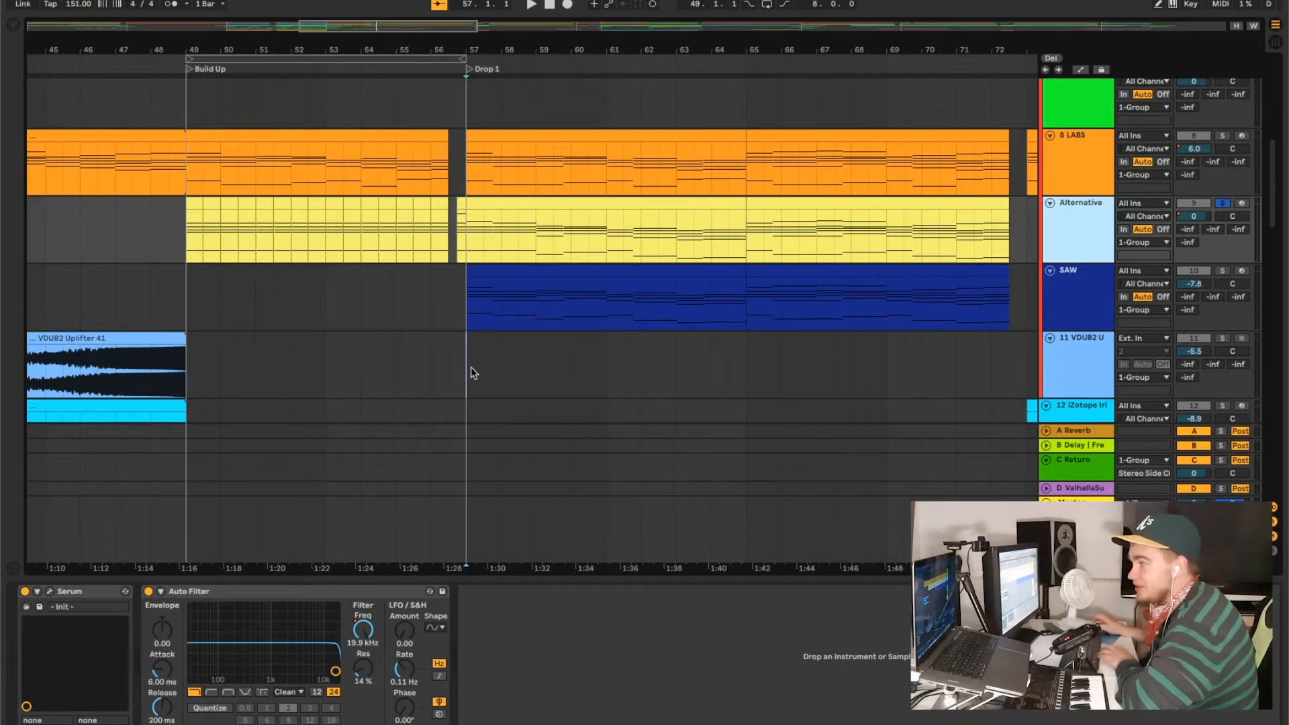
key("space")
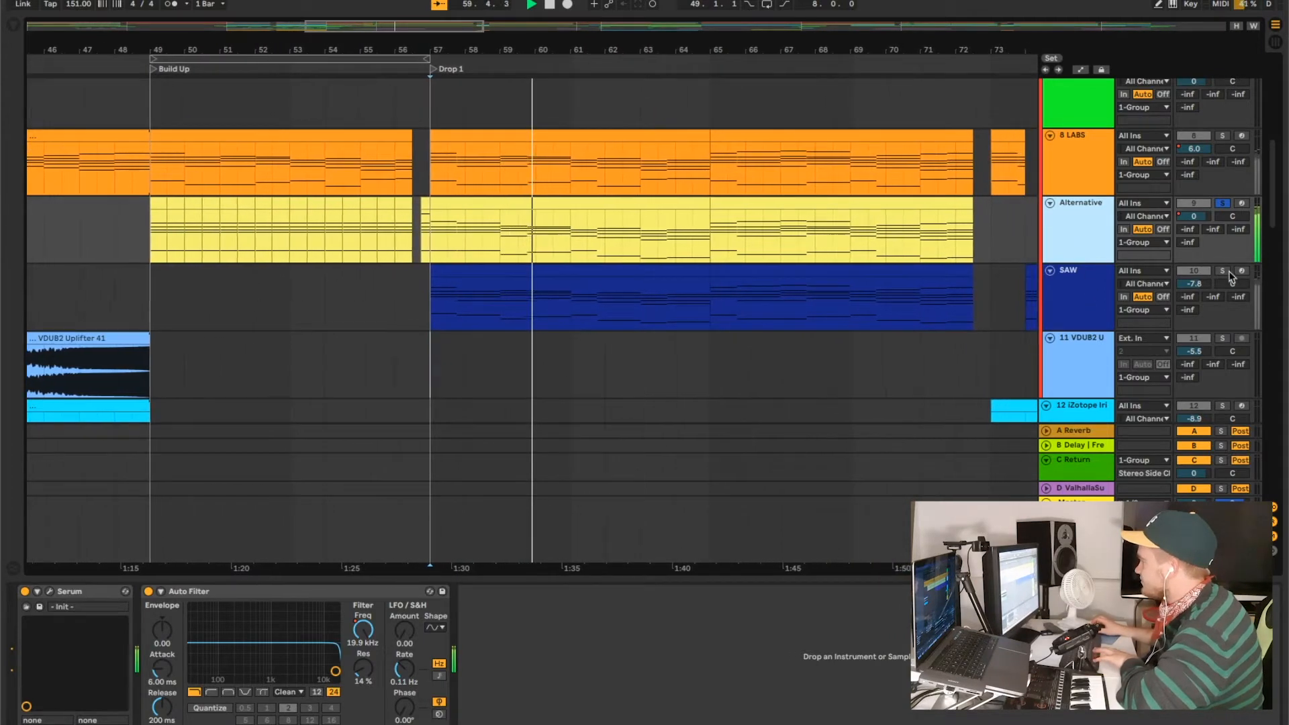
- Solo the SAW track and play it from Drop 1, adding the Alternative SAW track to the solo to hear both together
left_click(1074, 299)
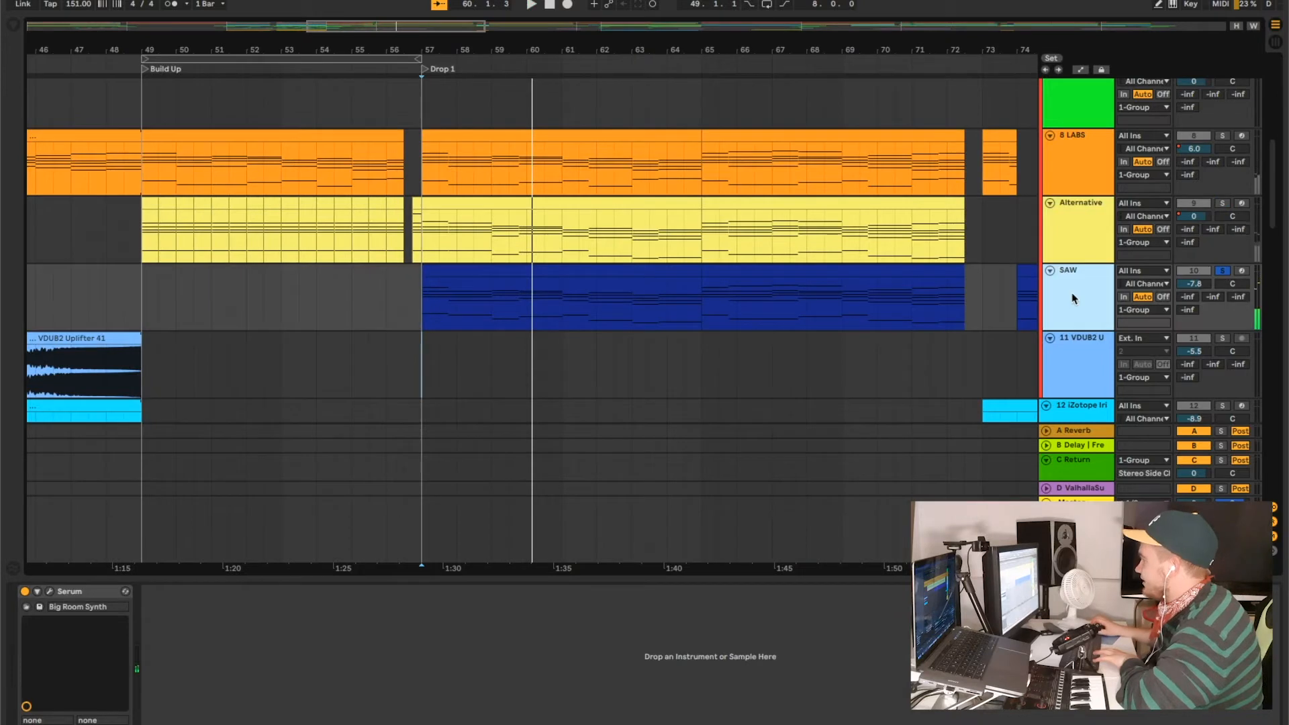
left_click(449, 350)
key("space")
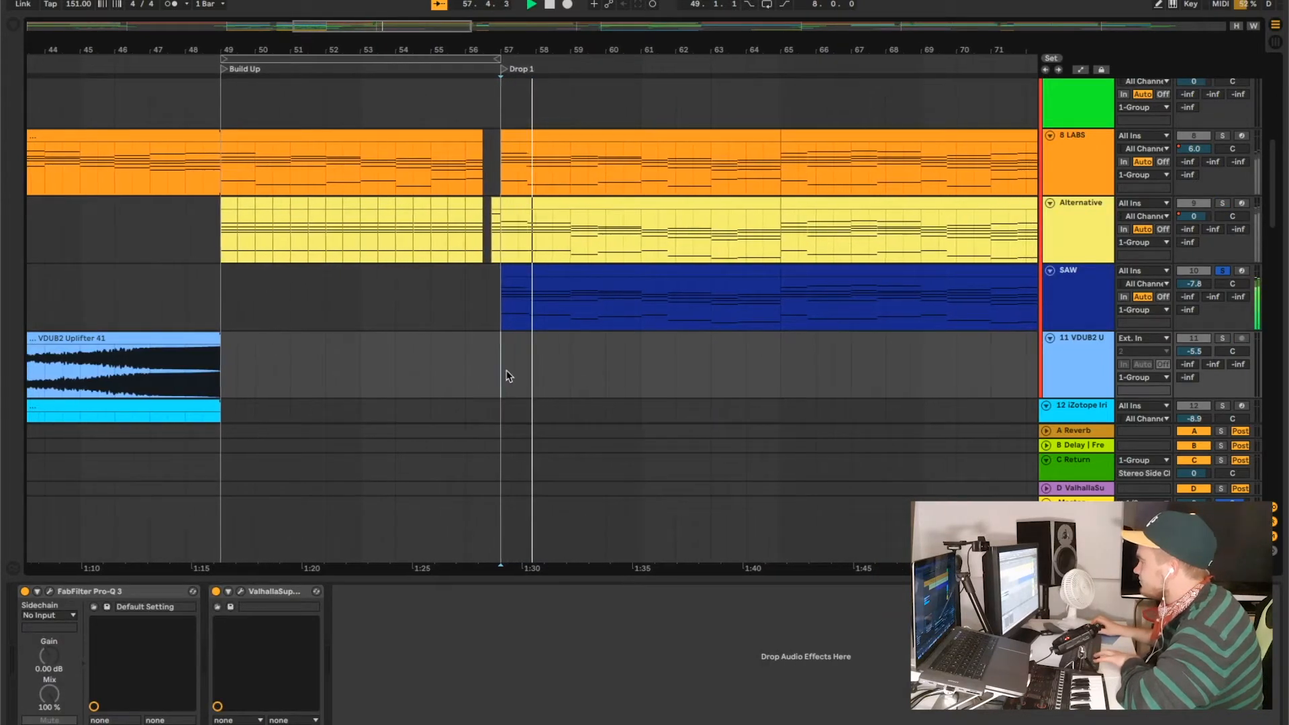
left_click(1222, 205)
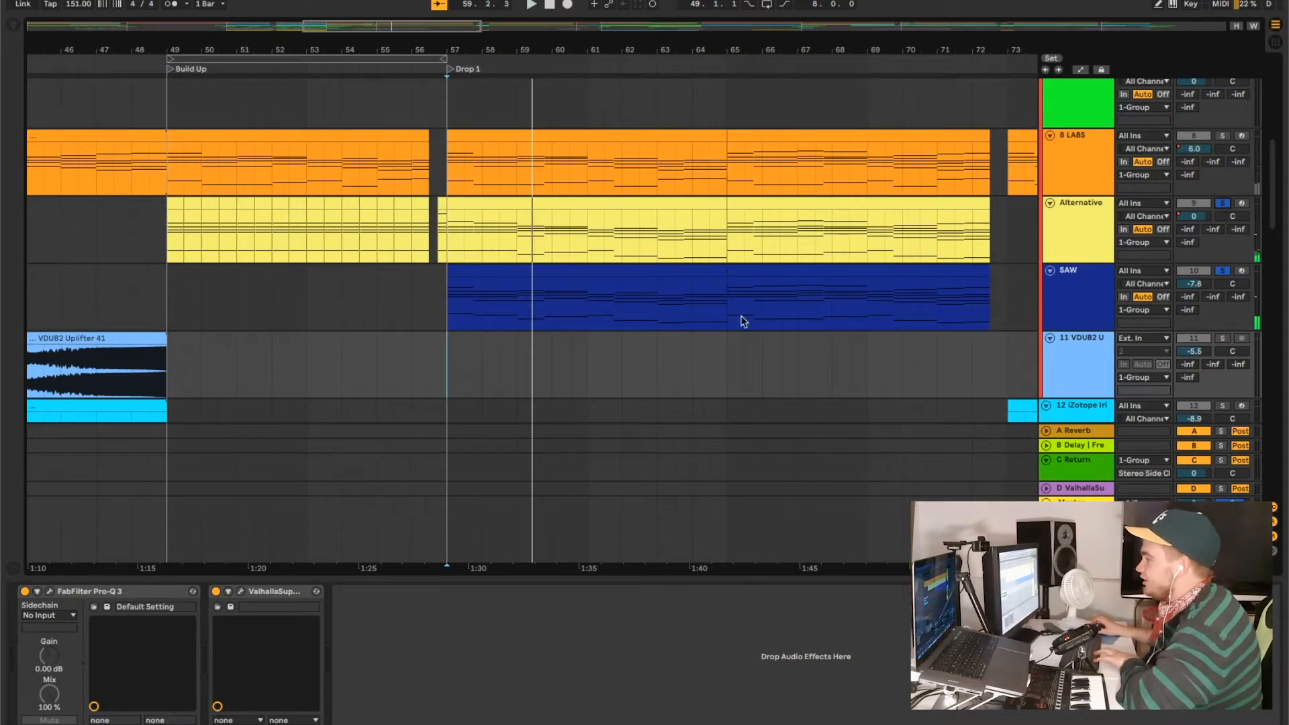
key("space")
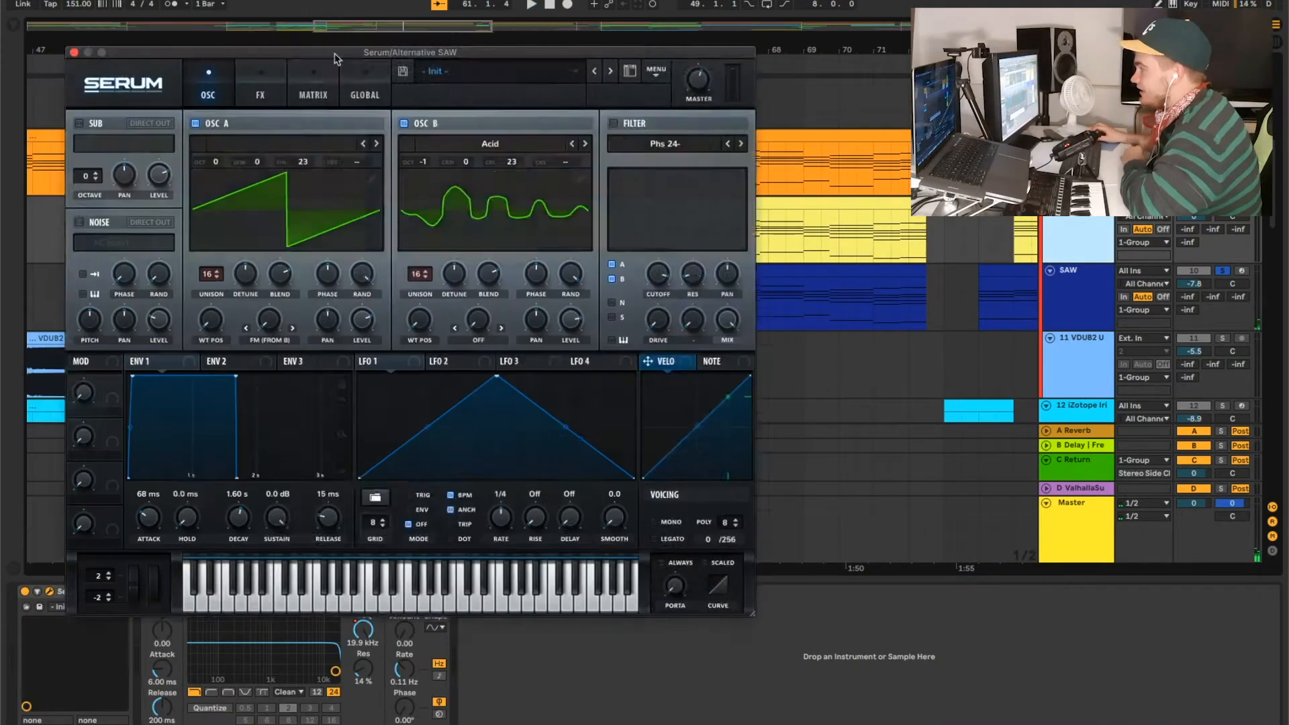
- Review the Alternative SAW track's Serum instrument, covering its Hyper/Dimension and Filter effects, oscillators, and the Analog wavetable list for OSC B
left_click_drag(333, 54, 511, 39)
left_click(440, 65)
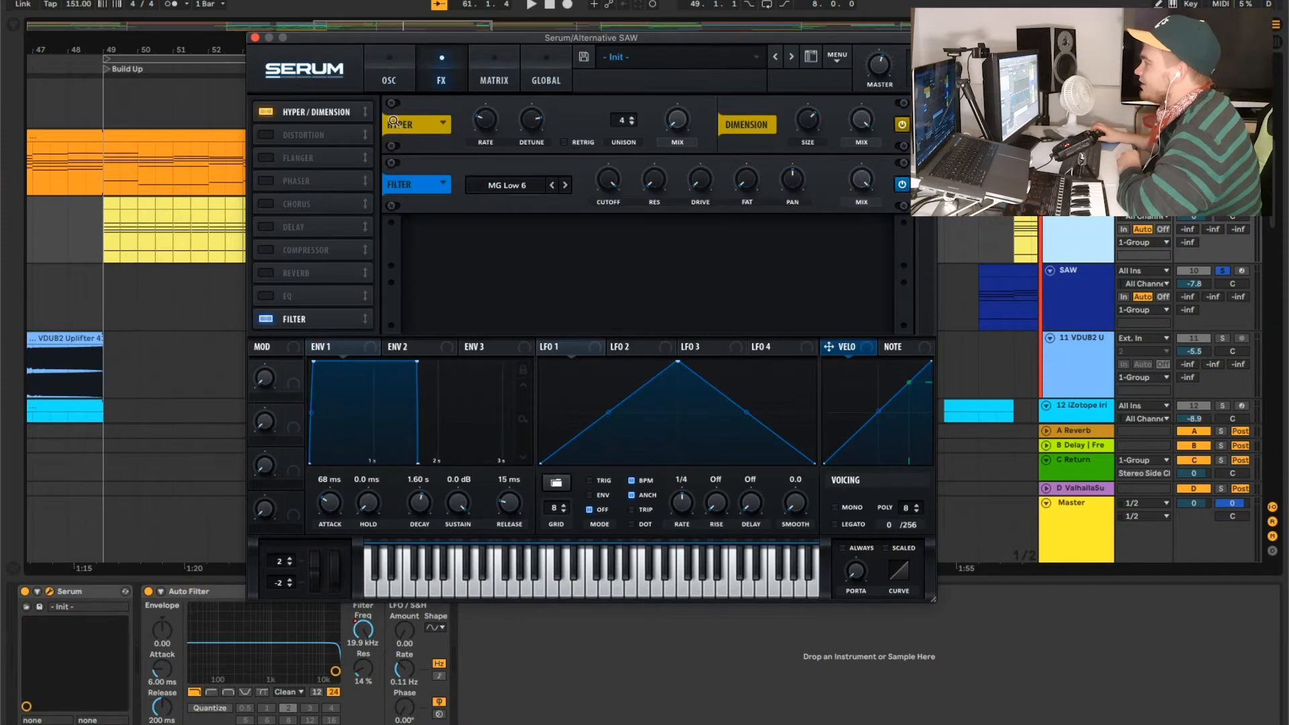
left_click(392, 82)
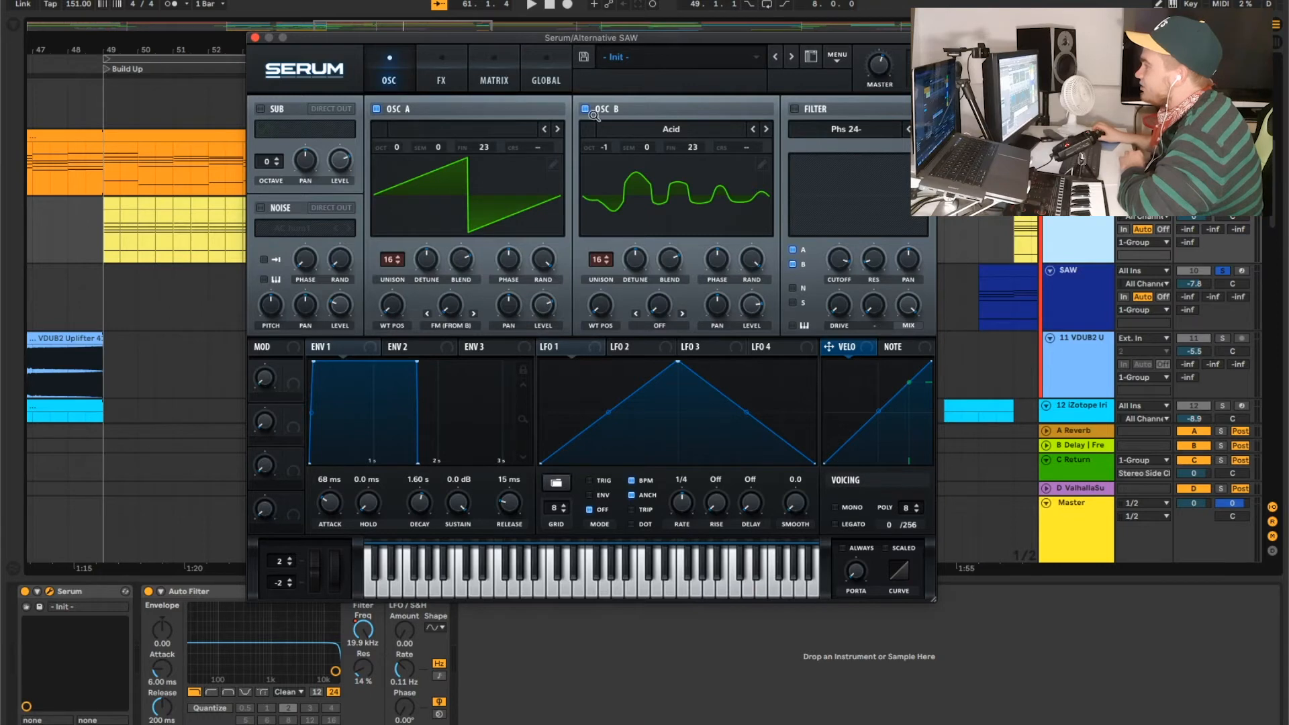
left_click(677, 132)
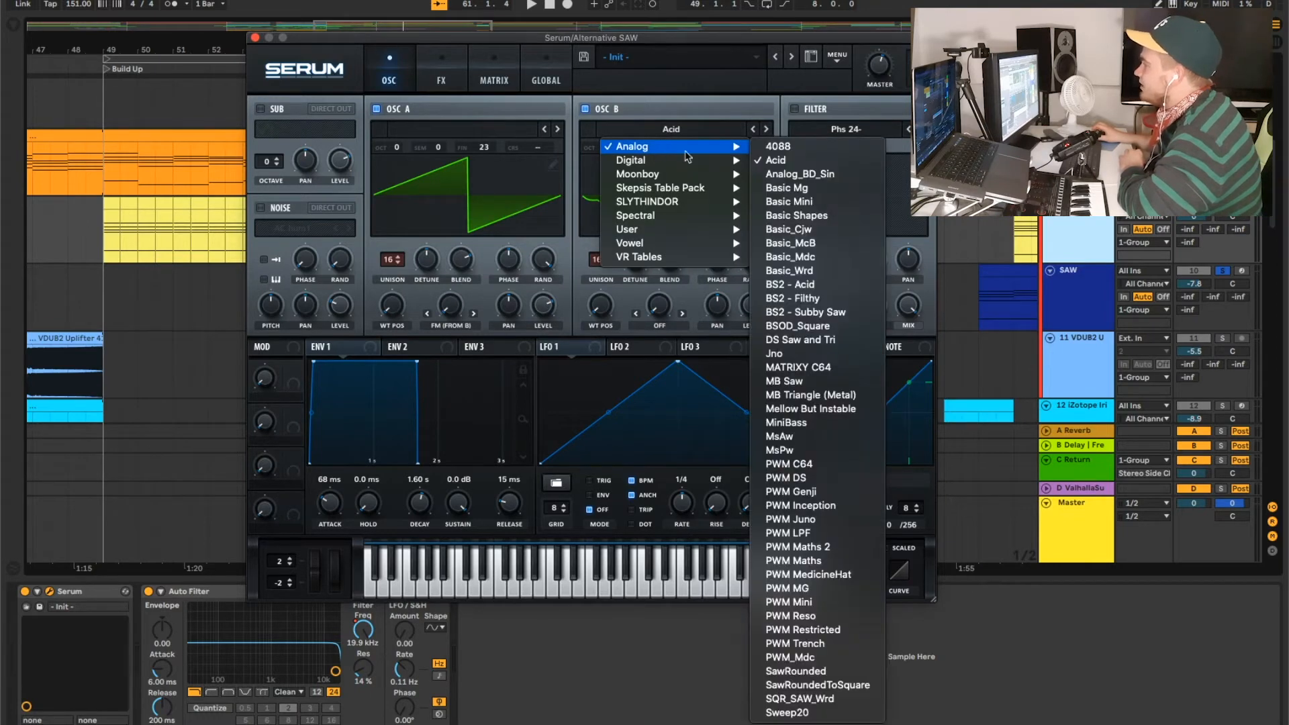
left_click(585, 38)
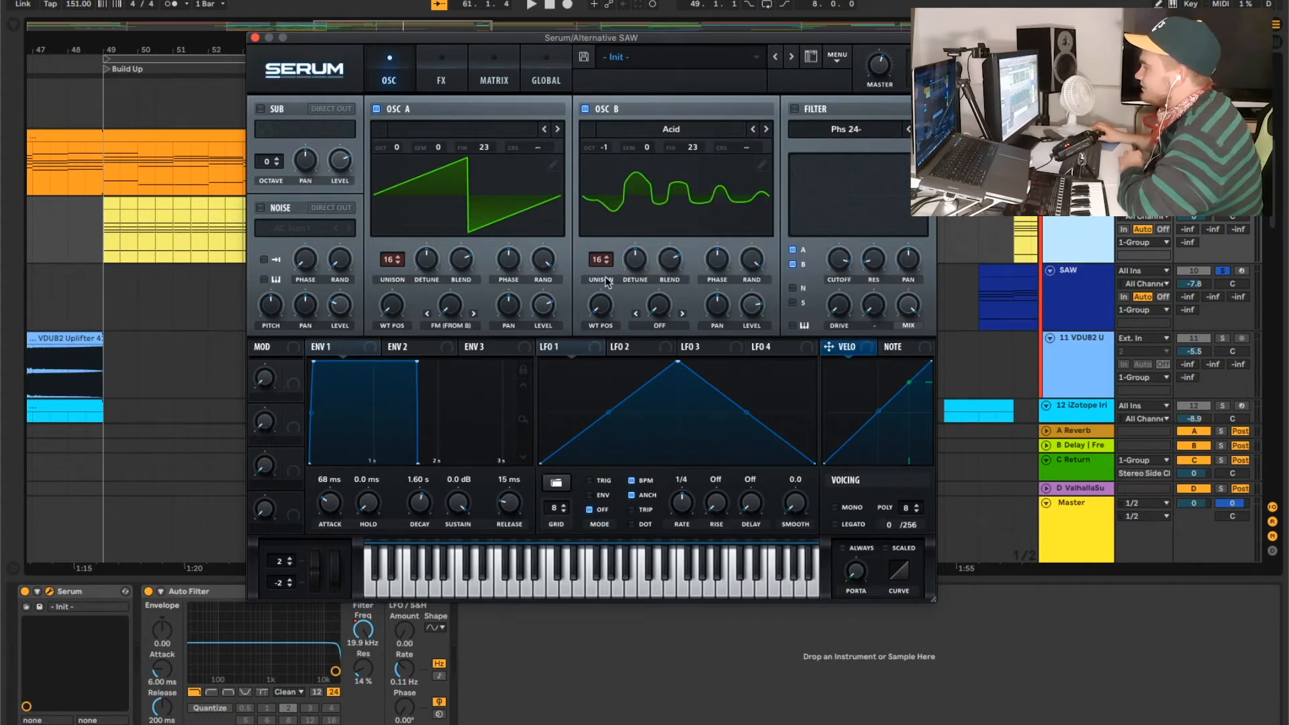
left_click(441, 73)
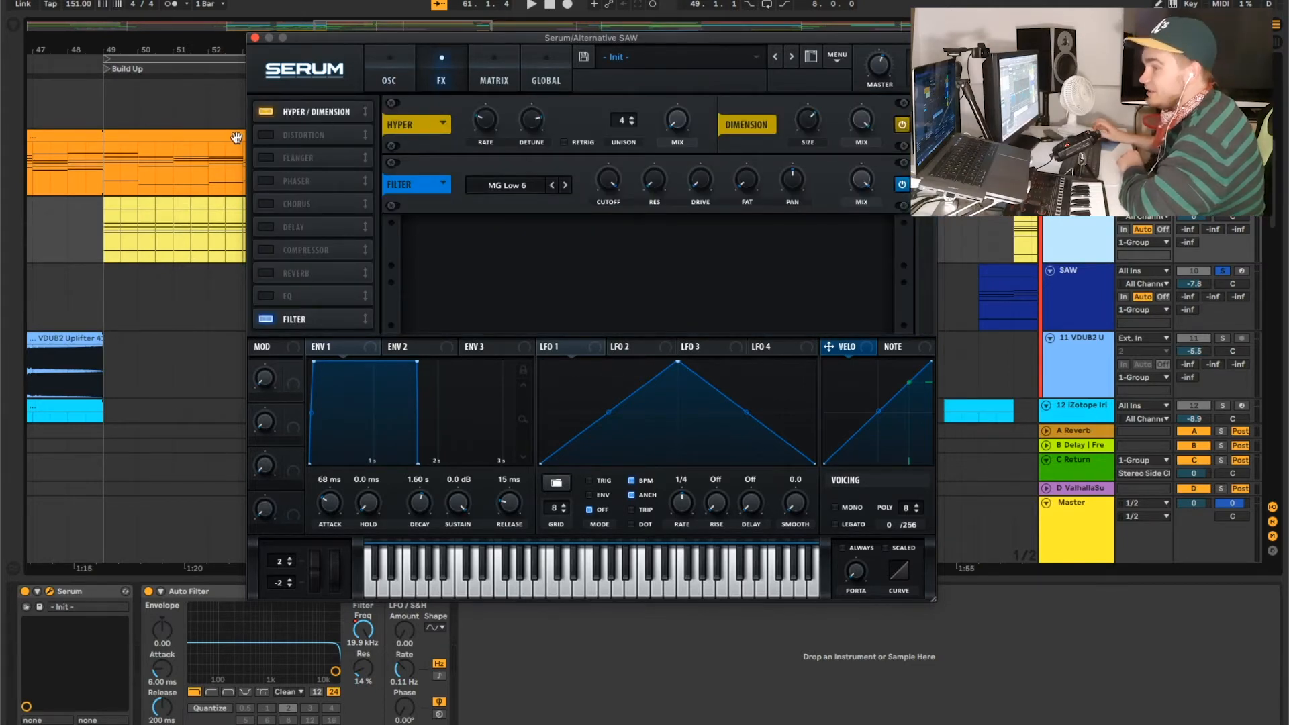
- Close the Serum window and play the soloed VDUB2 Uplifter track from bar 41
left_click(253, 39)
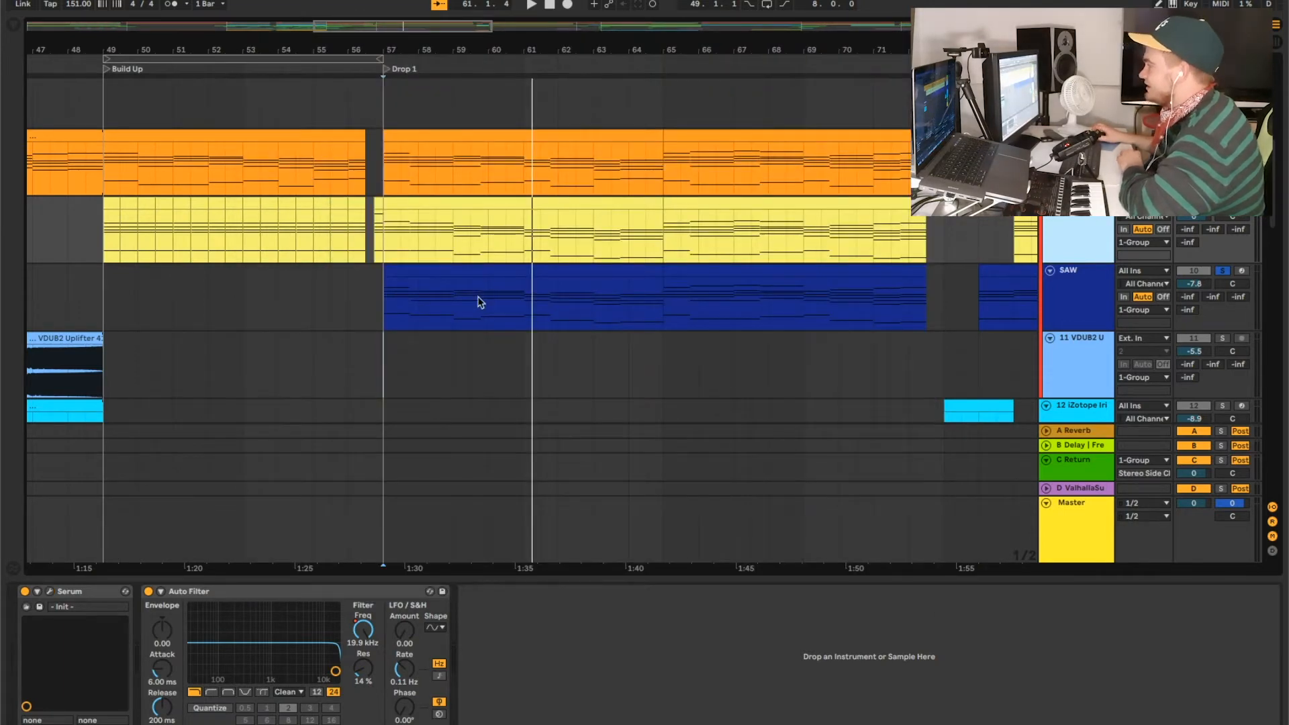
scroll(480, 302, "down", 3)
scroll(541, 324, "down", 2)
scroll(664, 317, "left", 5)
left_click(641, 214)
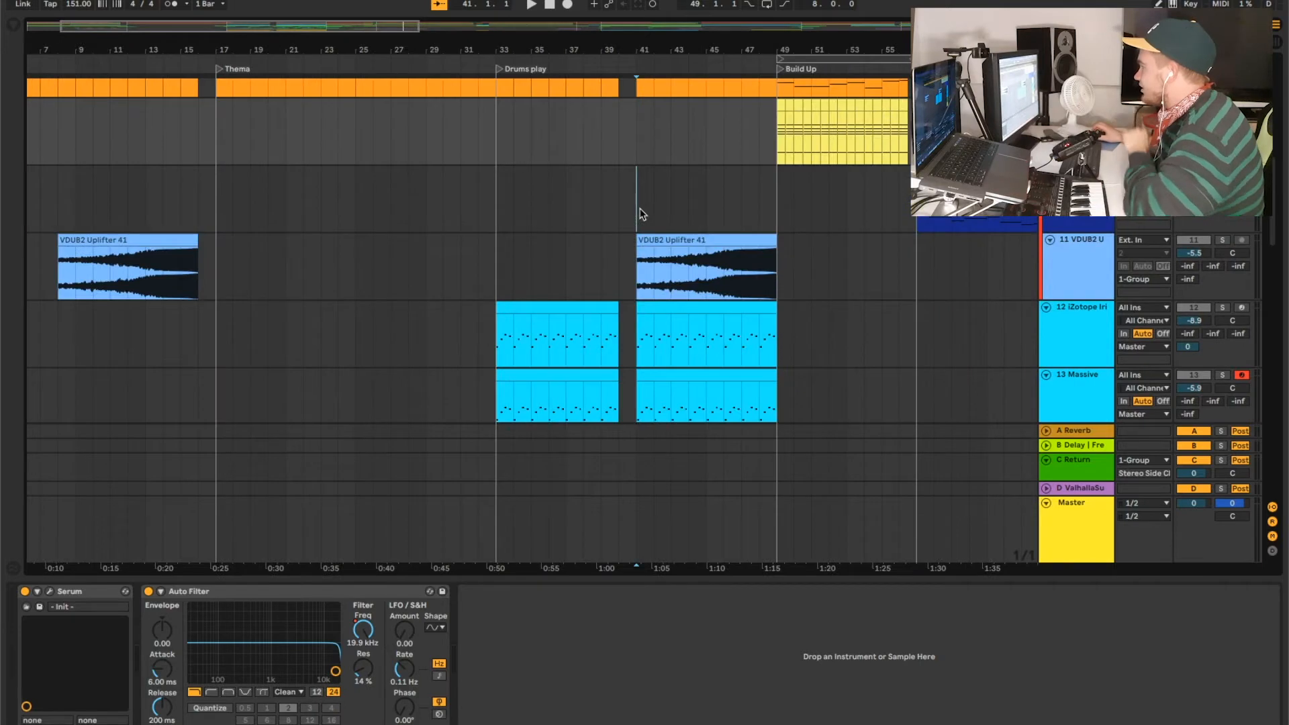
key("space")
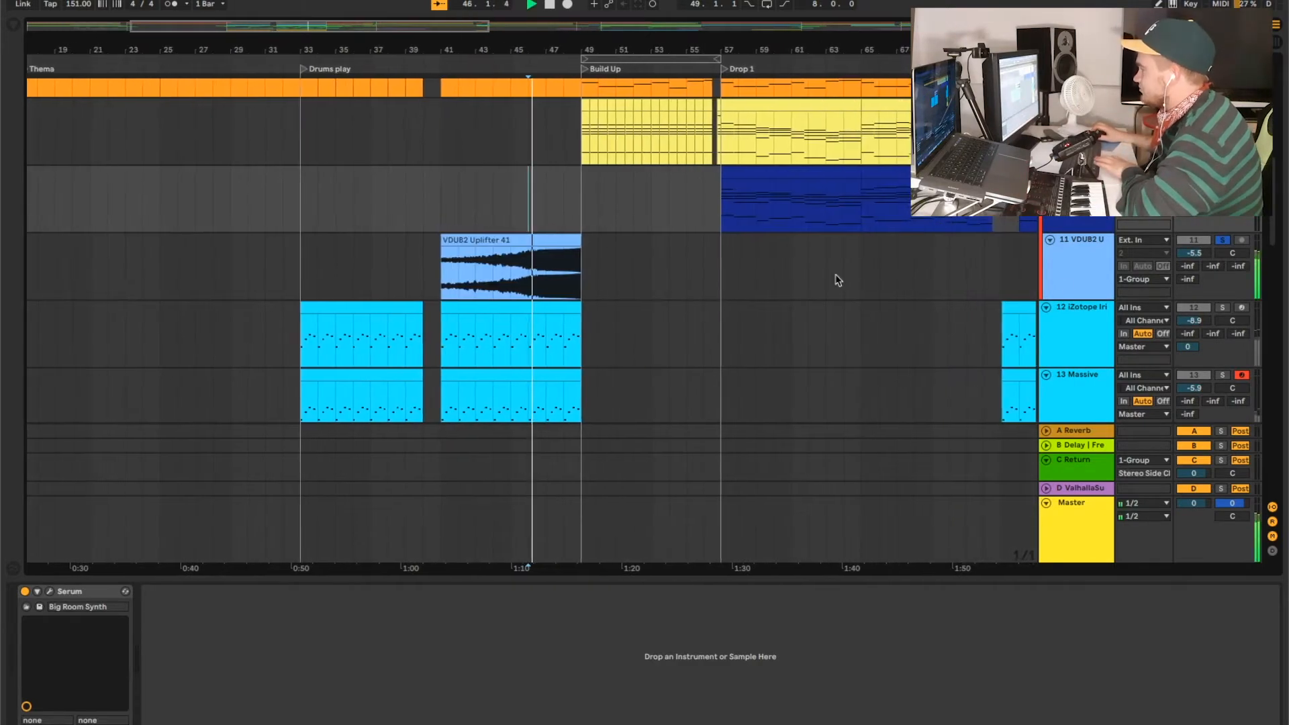
left_click(835, 279)
left_click(546, 207)
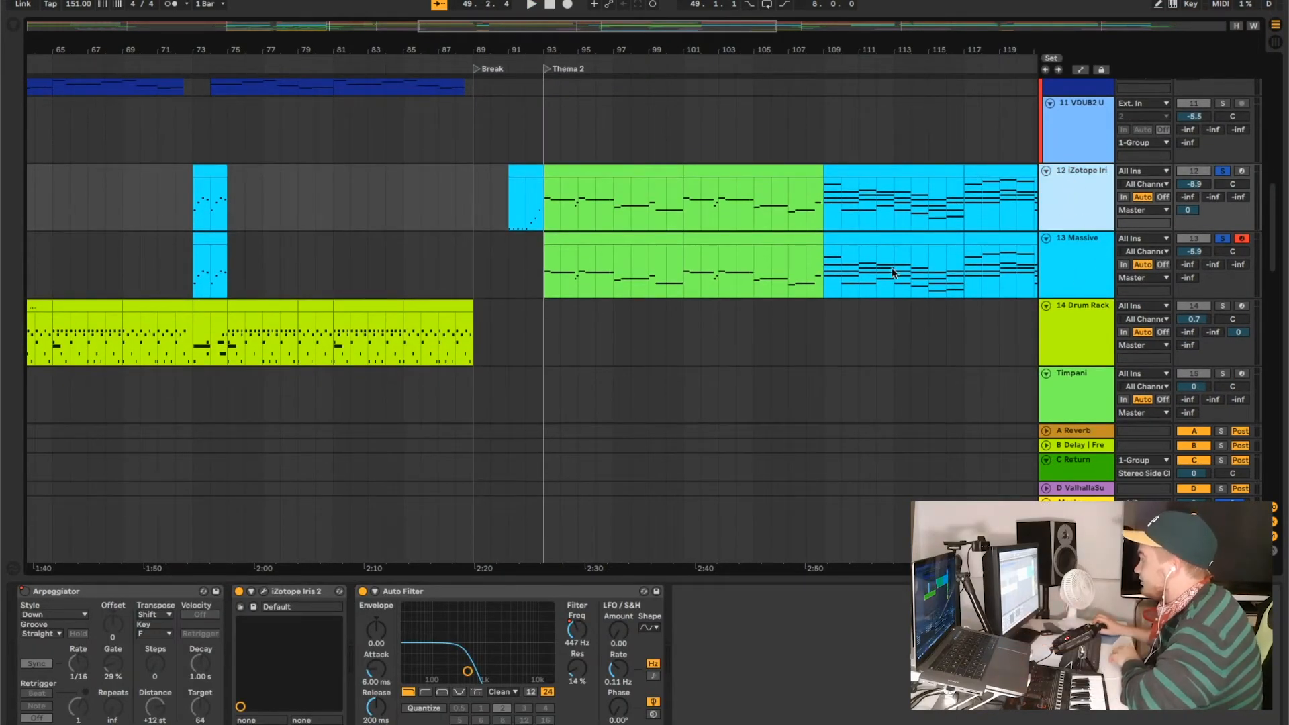
- Play the soloed iZotope Iris and Massive tracks together from bar 91, just before Thema 2
left_click(548, 321)
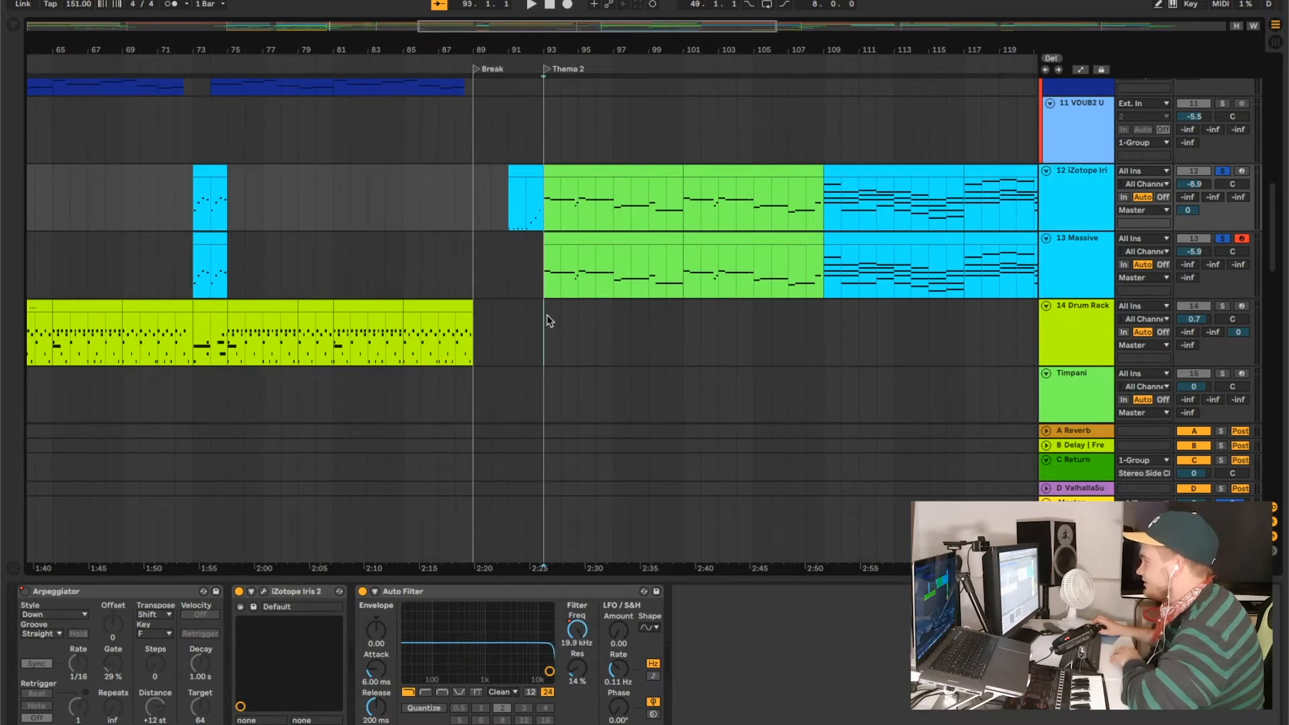
left_click(503, 313)
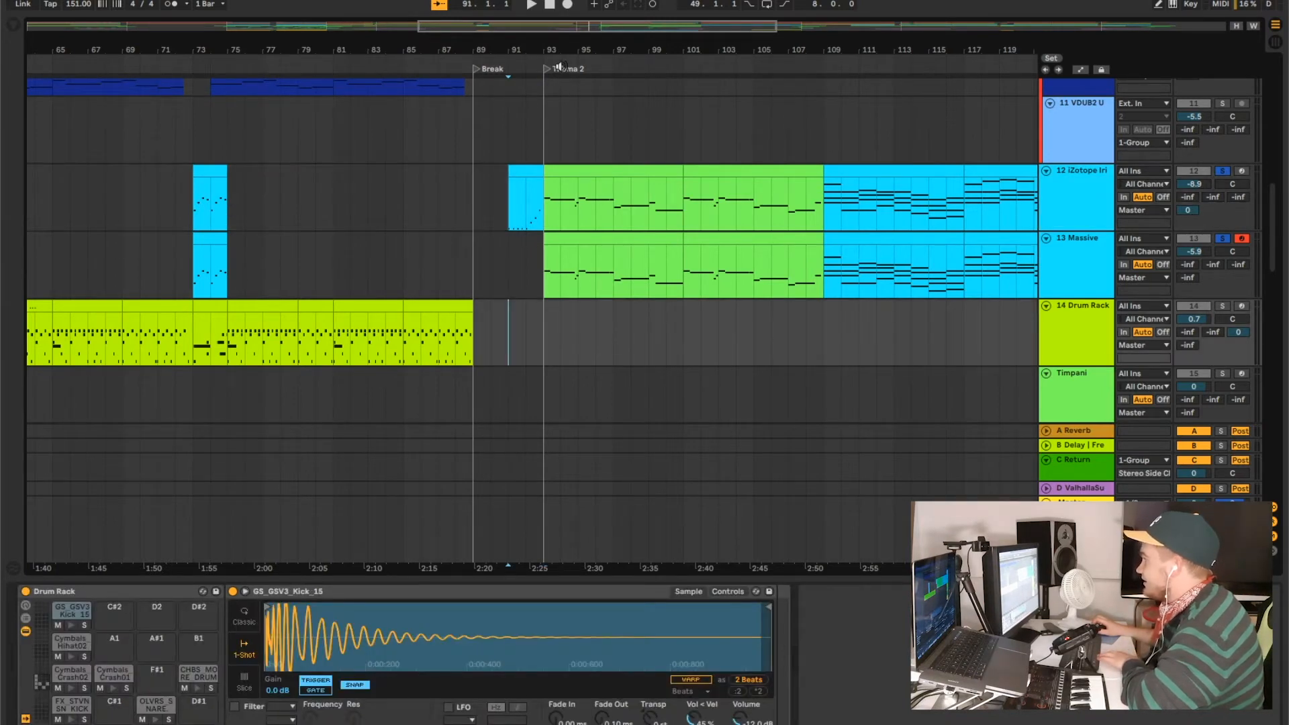
key("space")
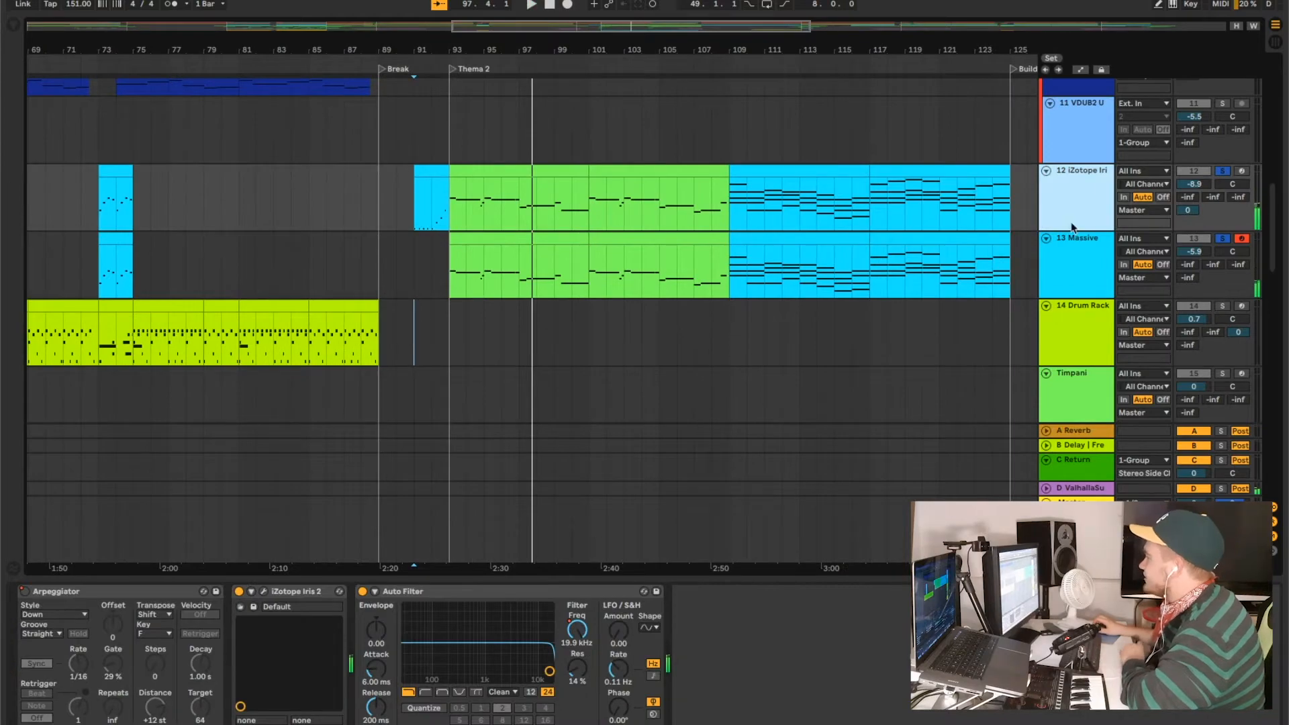
- Review the iZotope Iris track's Iris 2 instrument, close its window and resume playback in Thema 2
left_click_drag(0, 13, 655, 35)
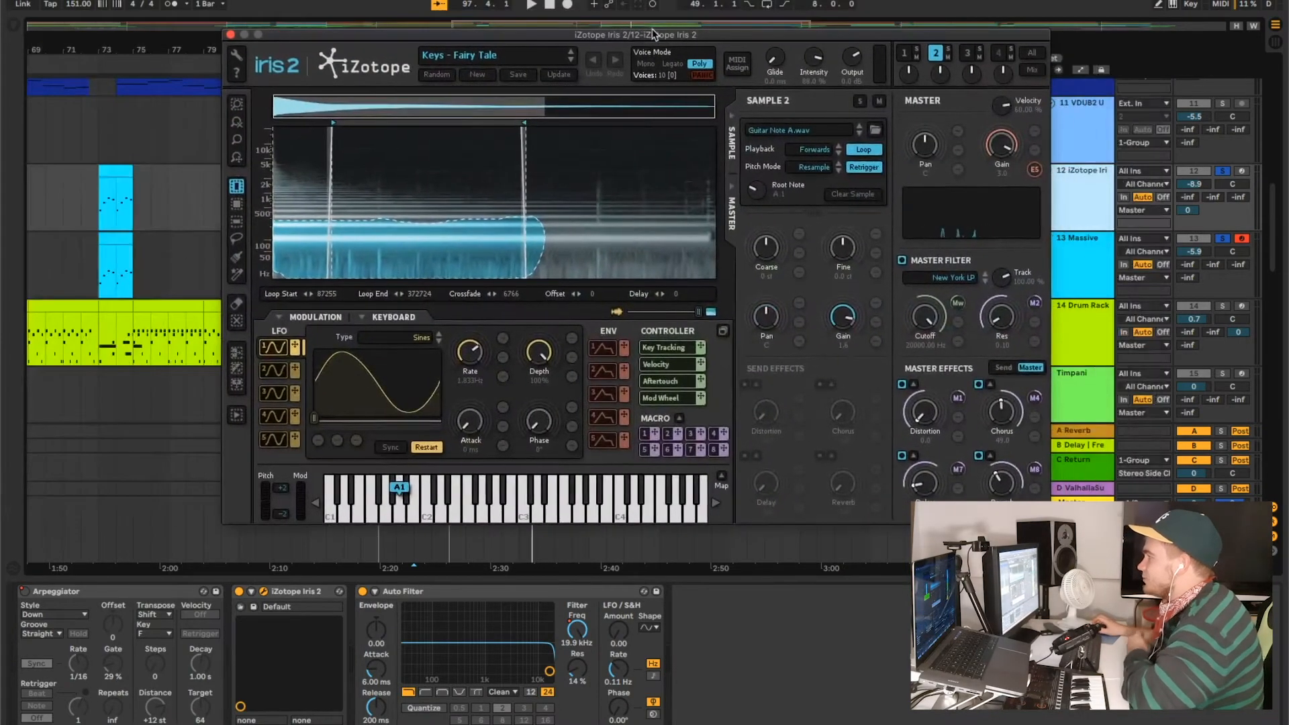
left_click(231, 34)
key("space")
- Select the Massive track, review its Massive instrument and close the instrument window
left_click(1064, 274)
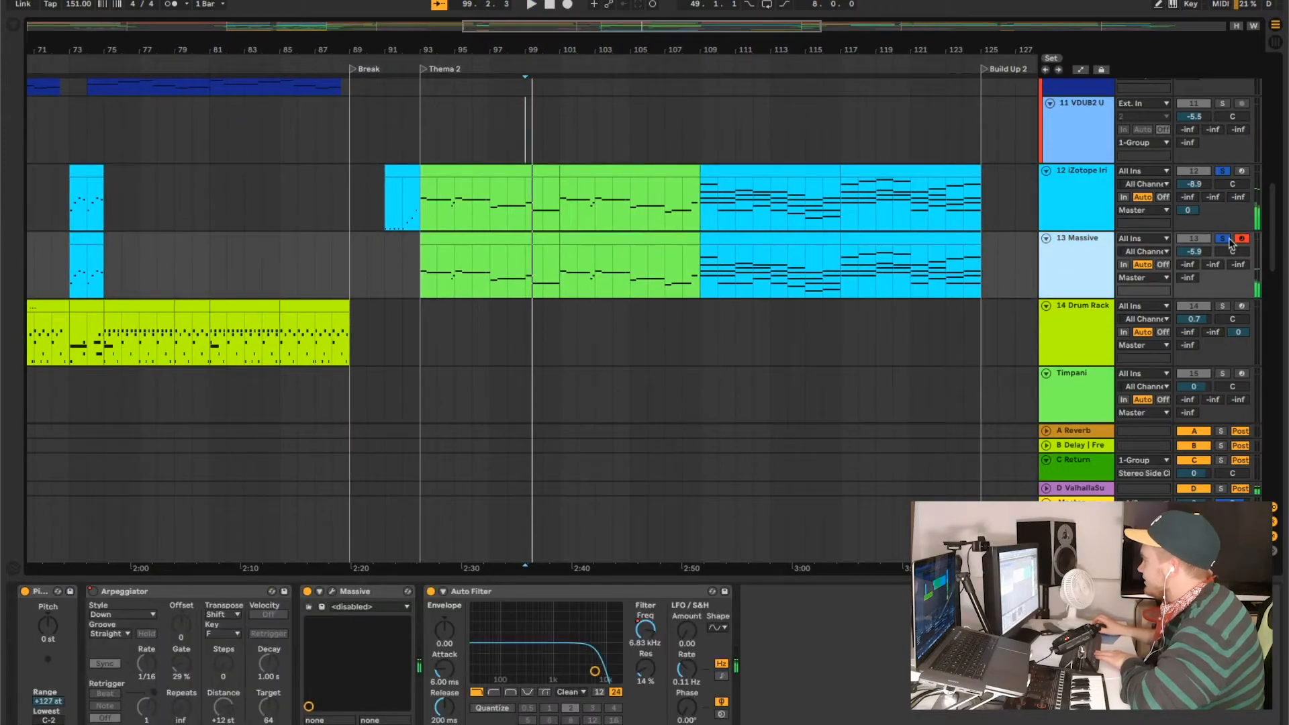
left_click(332, 593)
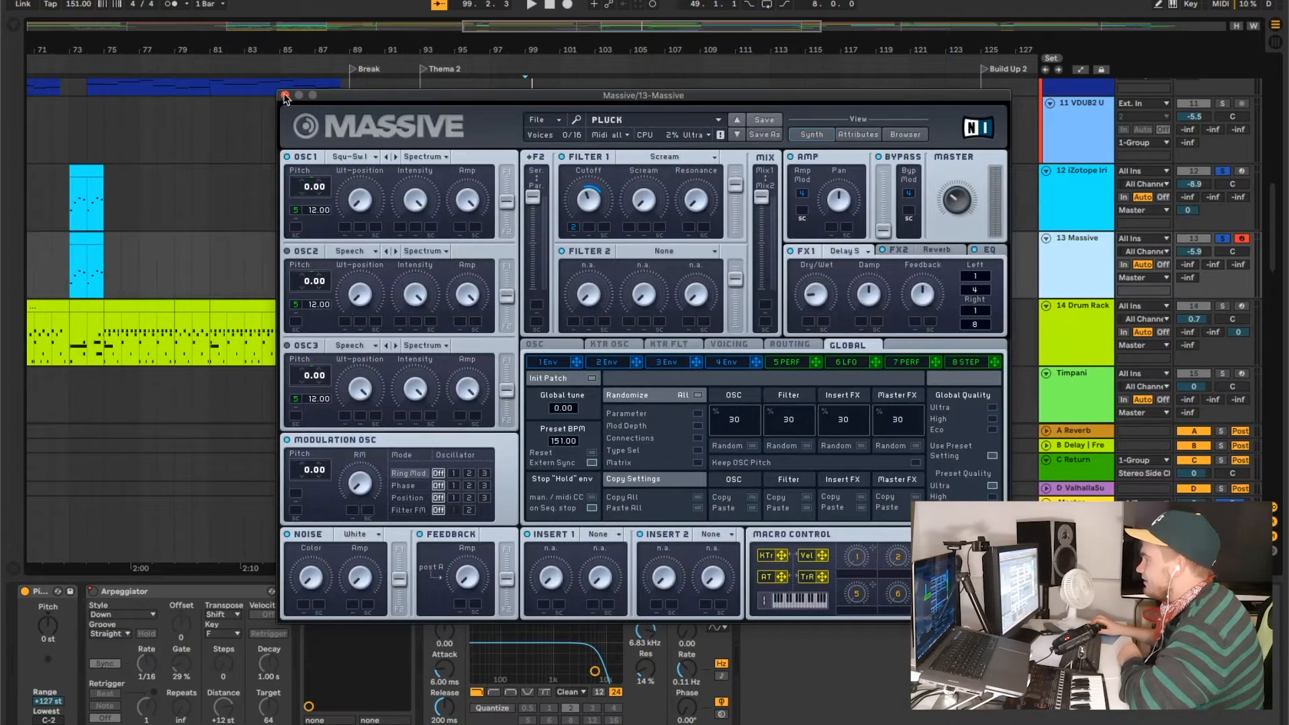
left_click(285, 95)
- Play both soloed tracks from the chord clips at bar 109 and check the Massive and iZotope Iris device chains
left_click(645, 149)
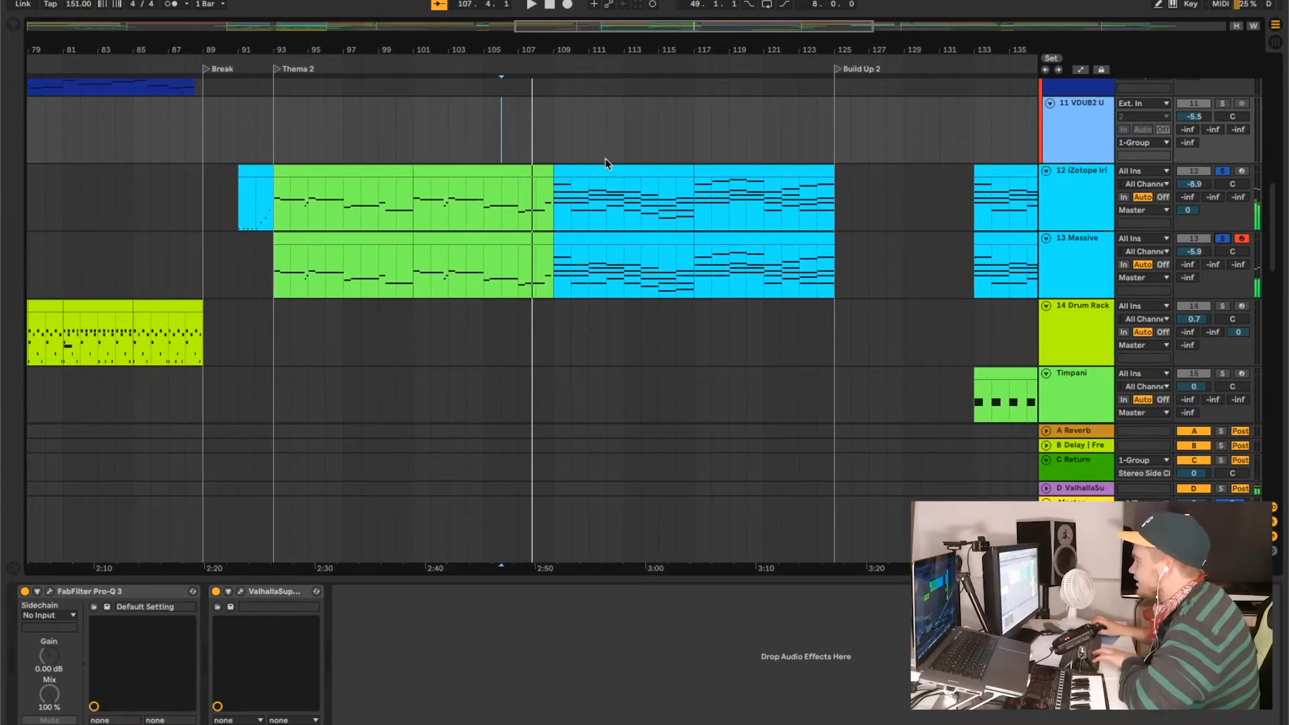
key("space")
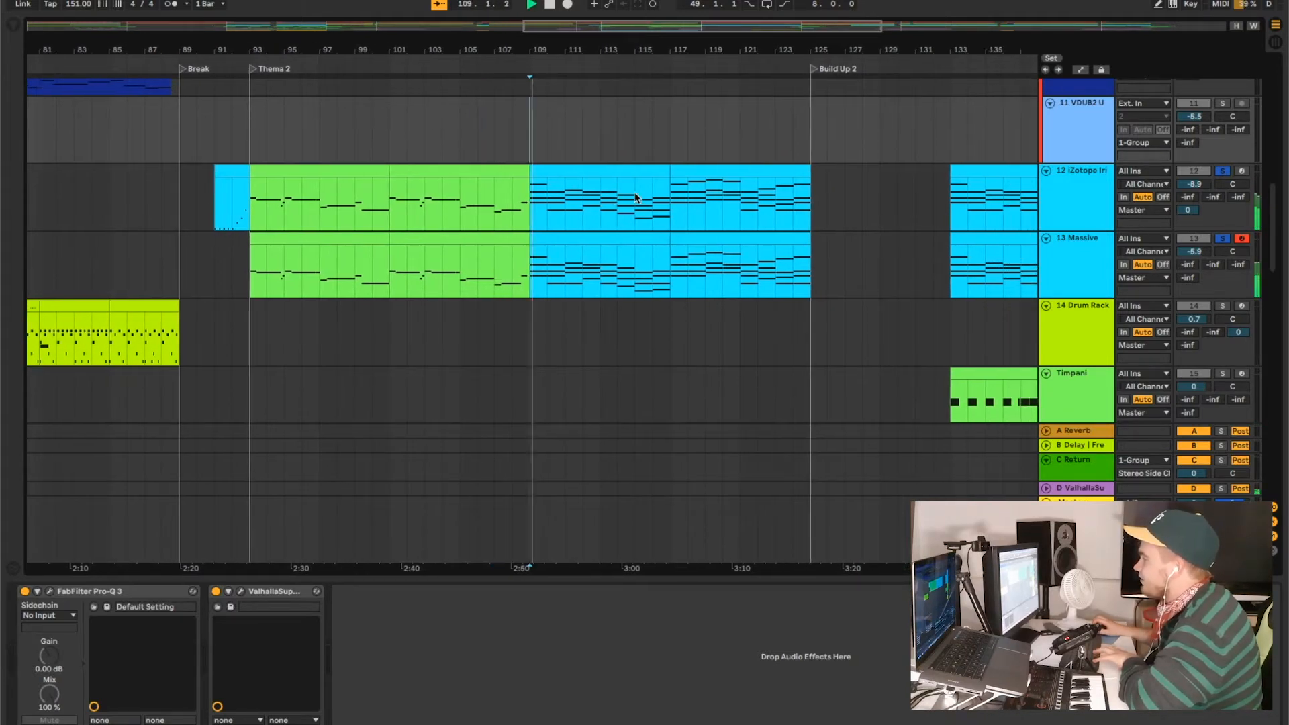
left_click(1072, 278)
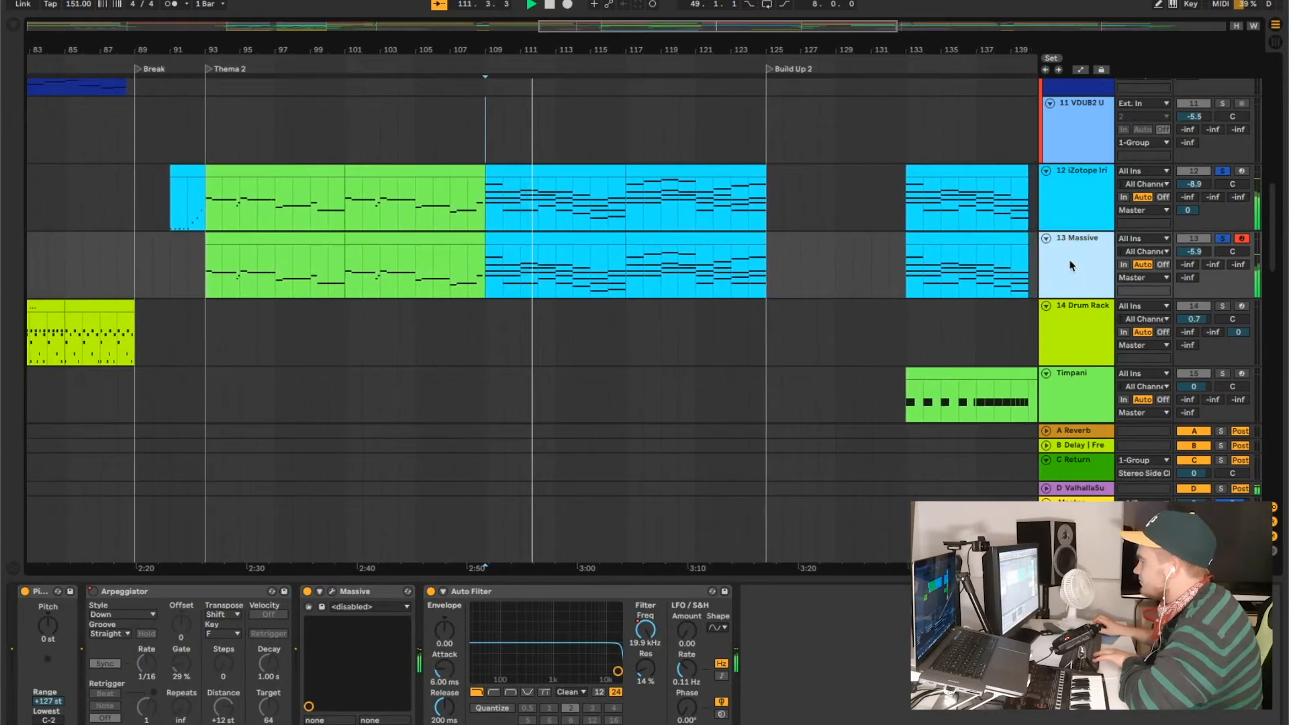
left_click(1066, 201)
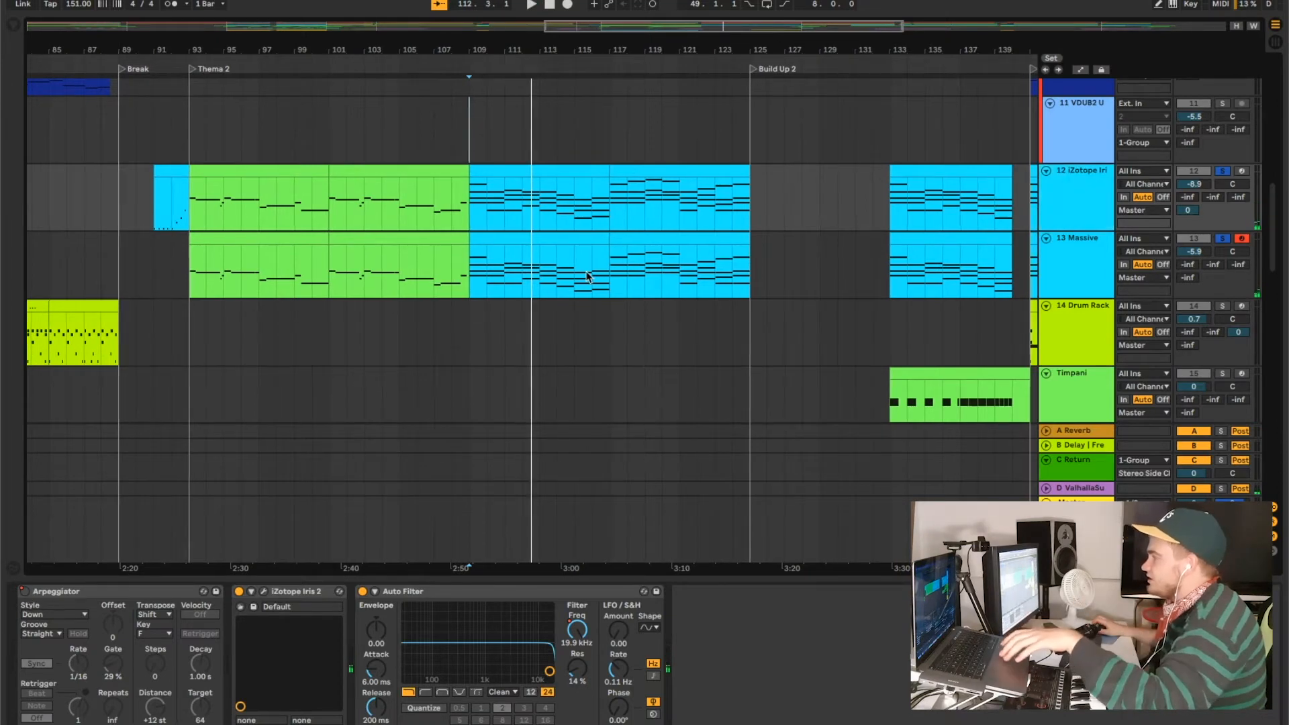
- Compare the iZotope Iris track's Arpeggiator state at Drop 2 with the earlier Thema 2 and Build Up 2 sections
scroll(578, 281, "right", 10)
scroll(514, 155, "right", 8)
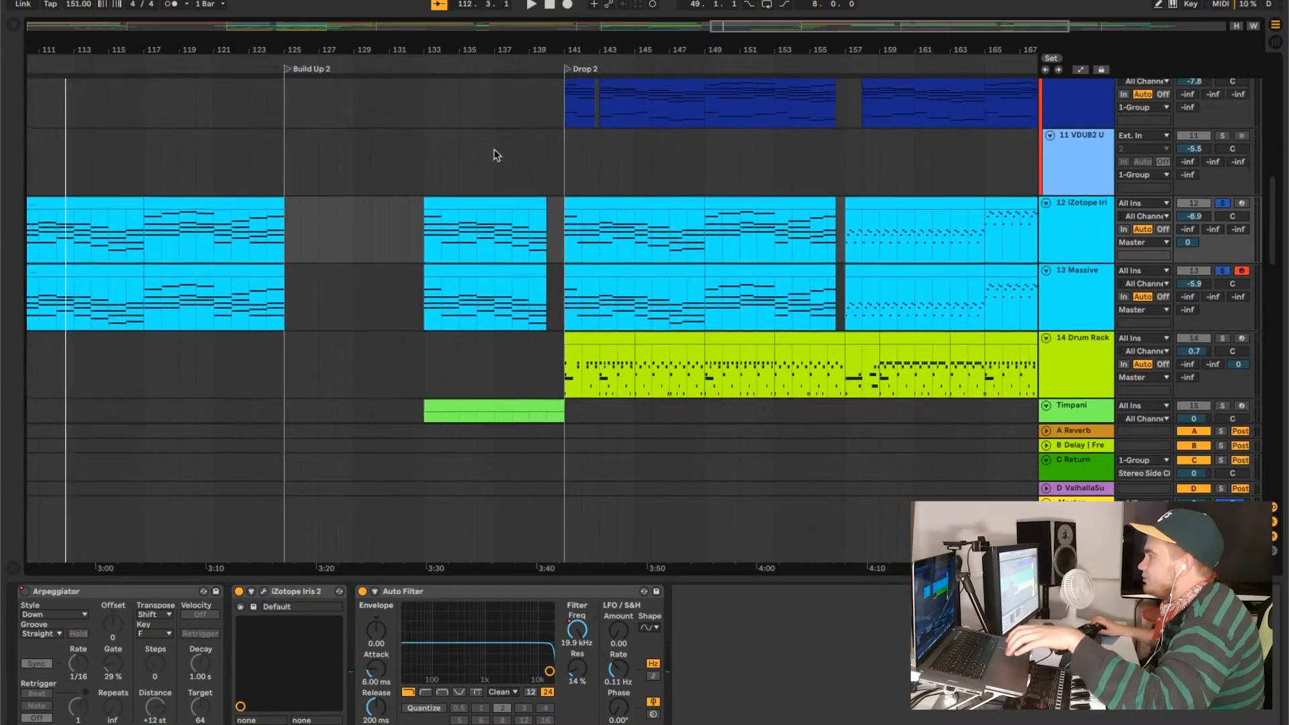
left_click(400, 163)
left_click(410, 197)
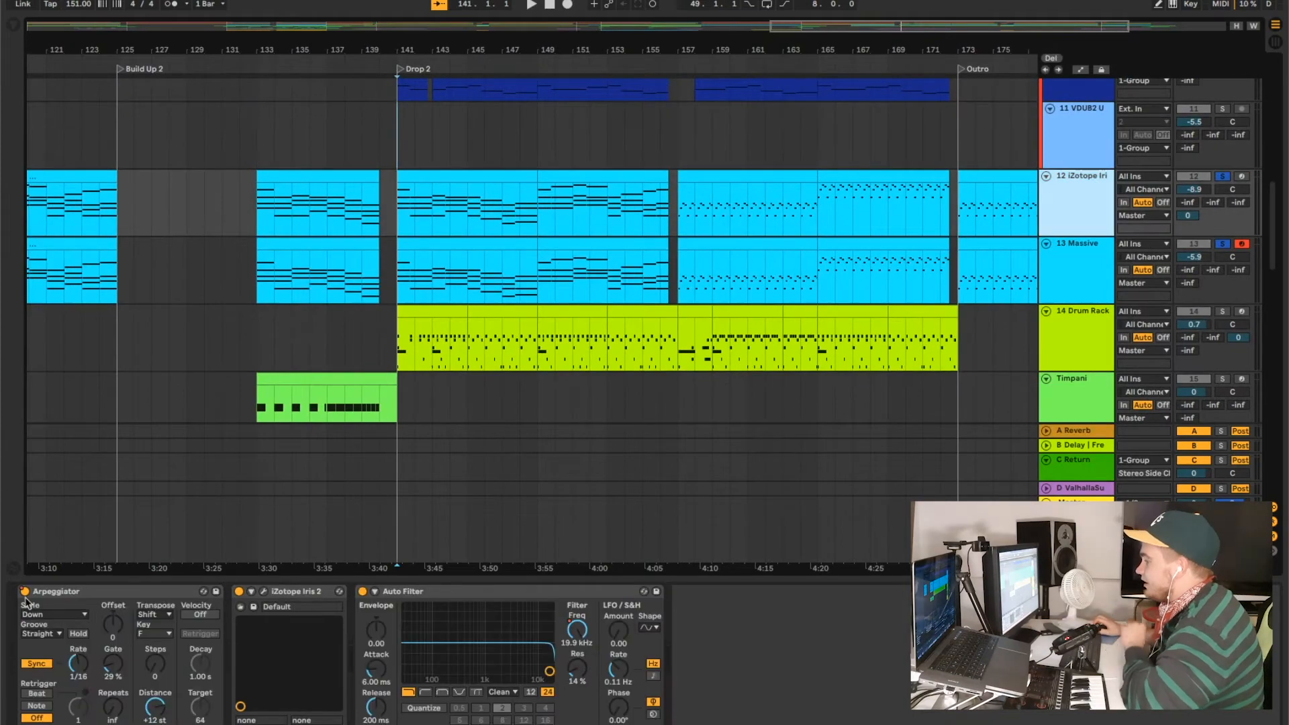
scroll(442, 285, "left", 15)
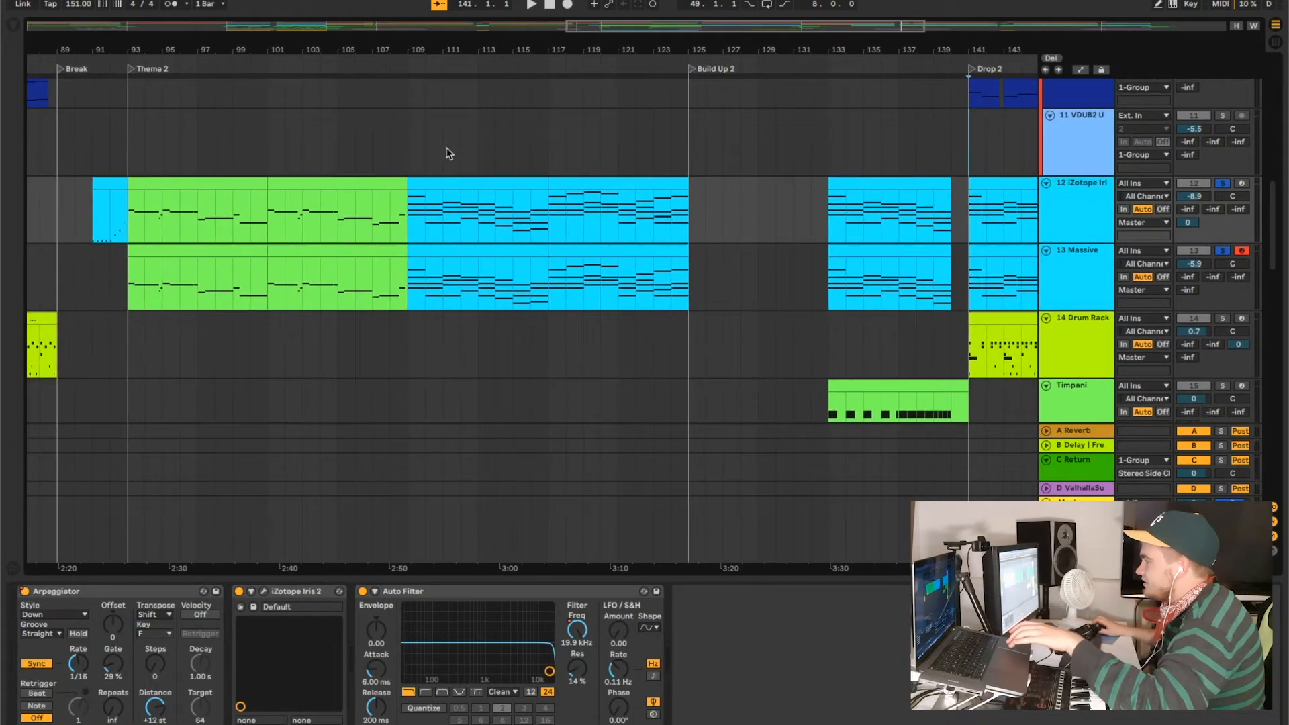
left_click(442, 147)
left_click(1035, 232)
scroll(645, 328, "right", 12)
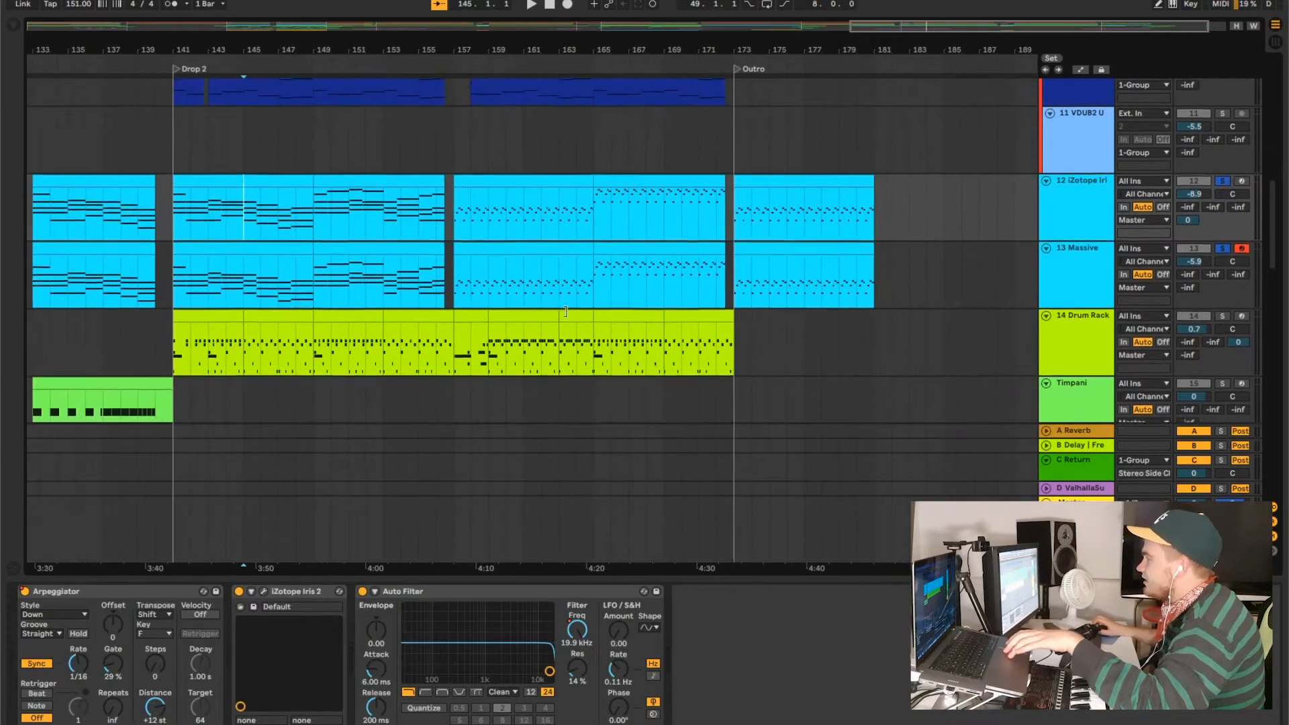
- Play the soloed iZotope Iris and Massive tracks from Drop 2 at bar 141
scroll(181, 148, "left", 1)
left_click(164, 152)
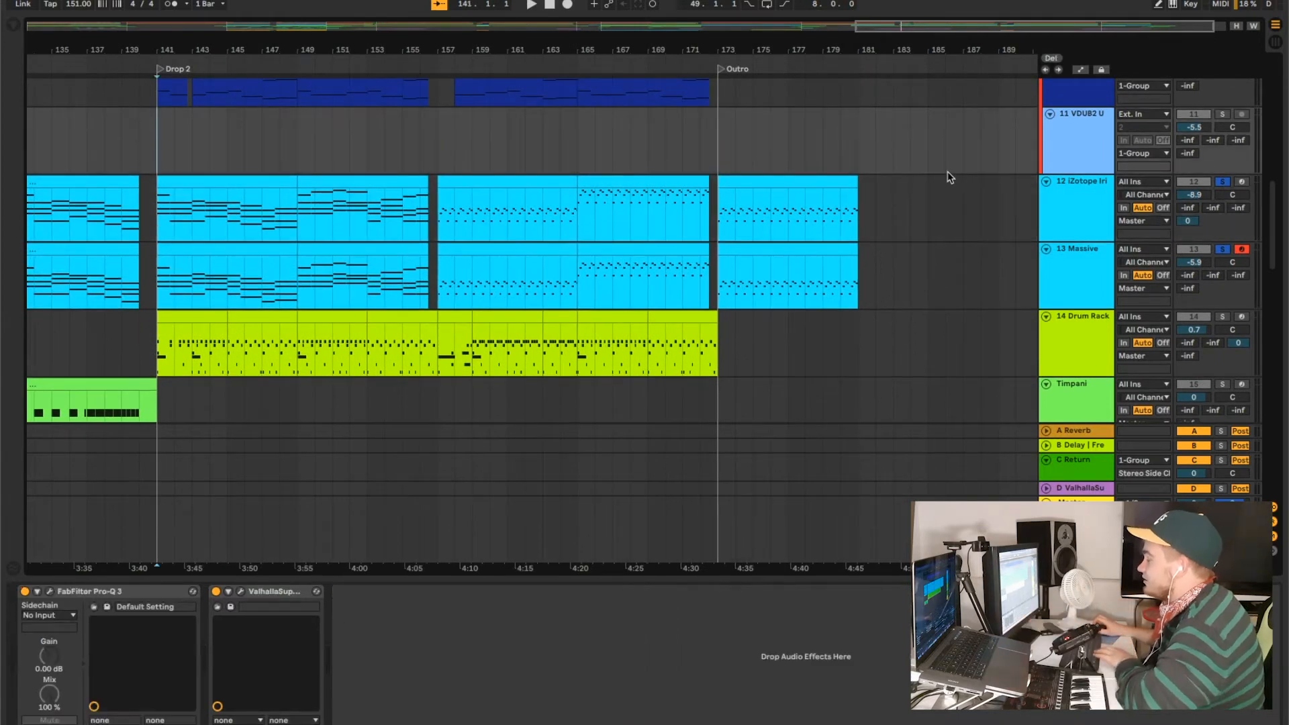
key("space")
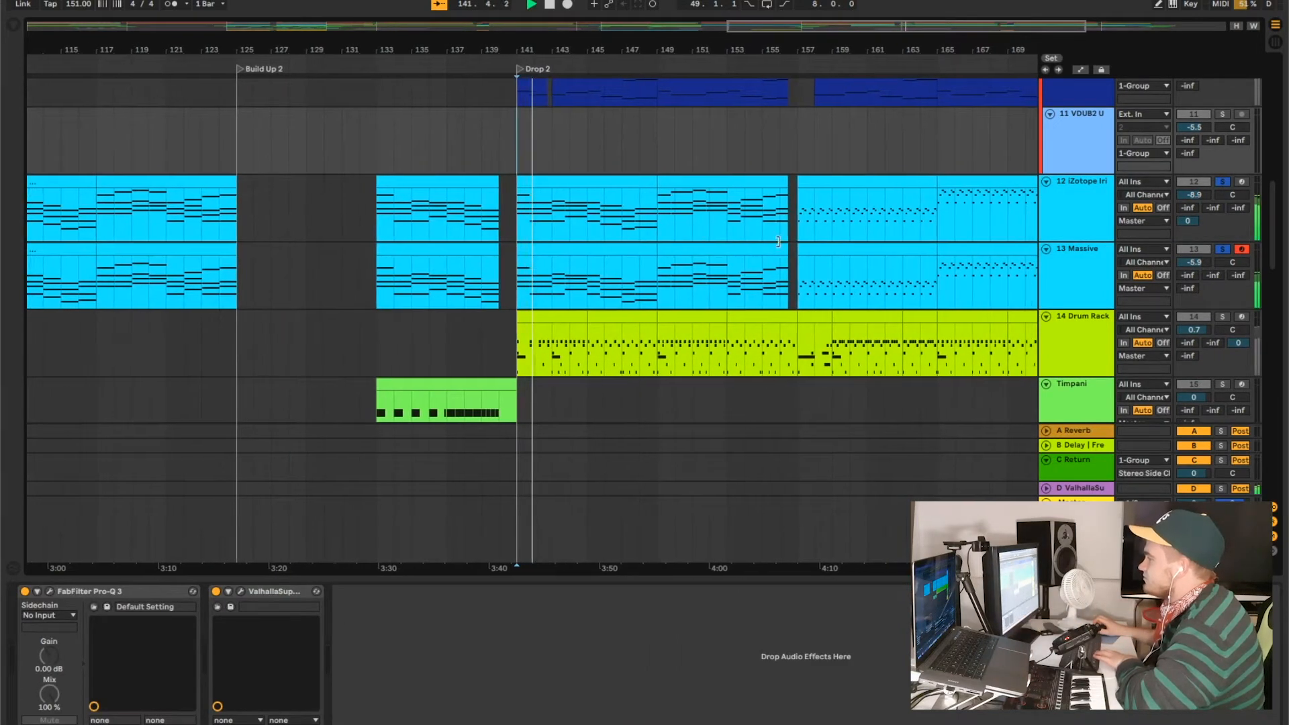
scroll(651, 251, "down", 1)
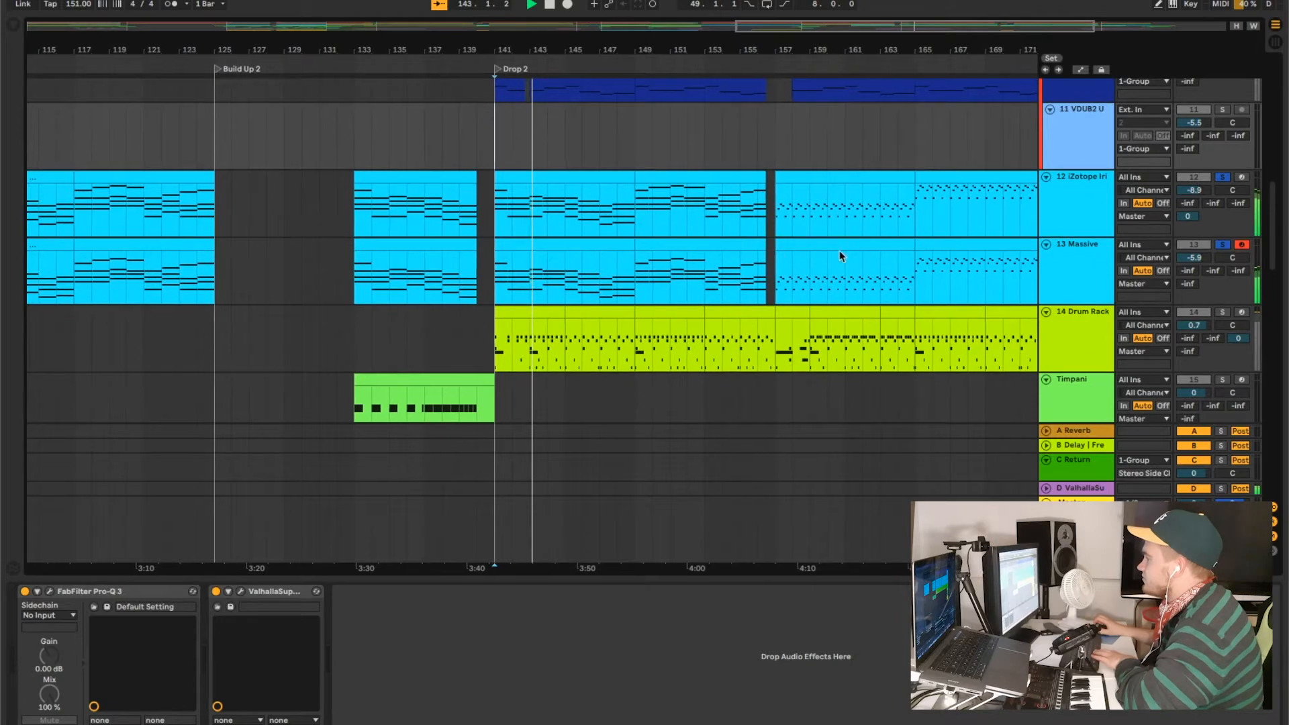
- Jump playback ahead through the Drop 2 clips from bar 157 to bar 165, and stop it there
left_click(775, 161)
key("space")
key("space")
left_click(574, 151)
key("space")
key("space")
left_click(610, 159)
key("space")
key("space")
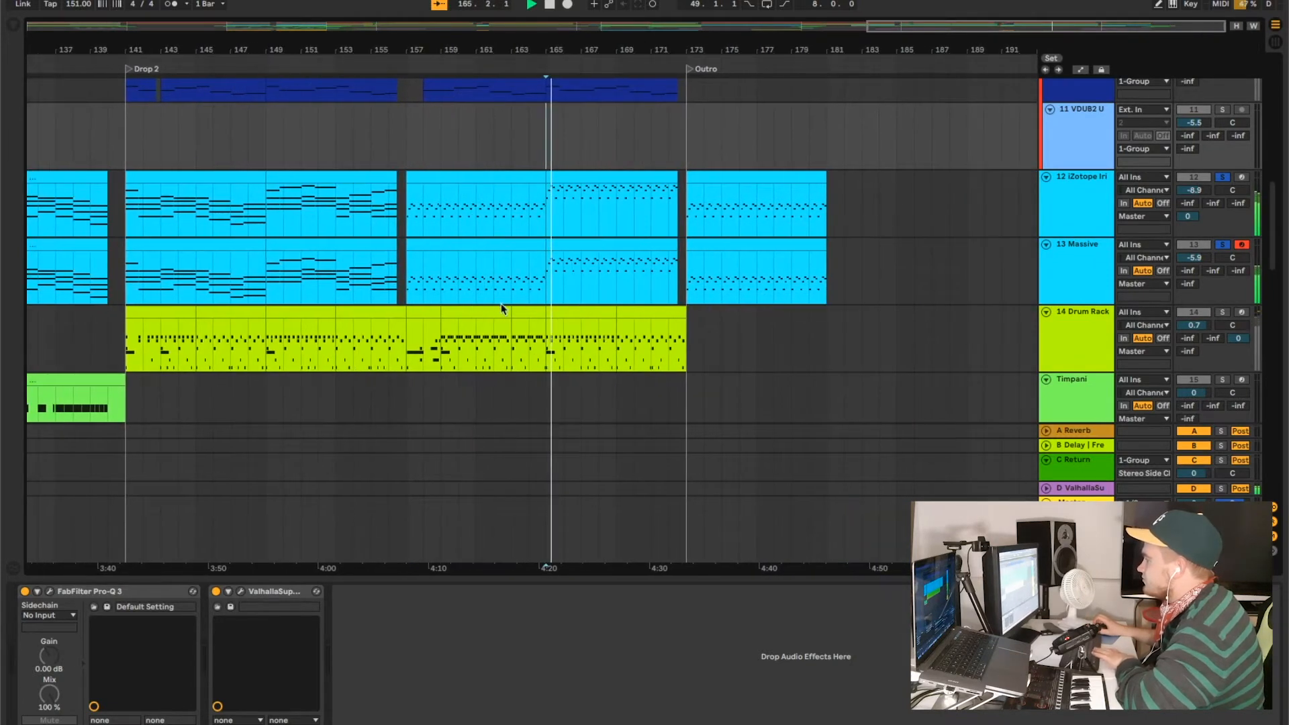
key("space")
- Solo the Drum Rack track, play it from Drop 1 at bar 57 and show its devices
left_click(1222, 312)
scroll(1061, 296, "left", 4)
scroll(1061, 296, "down", 3)
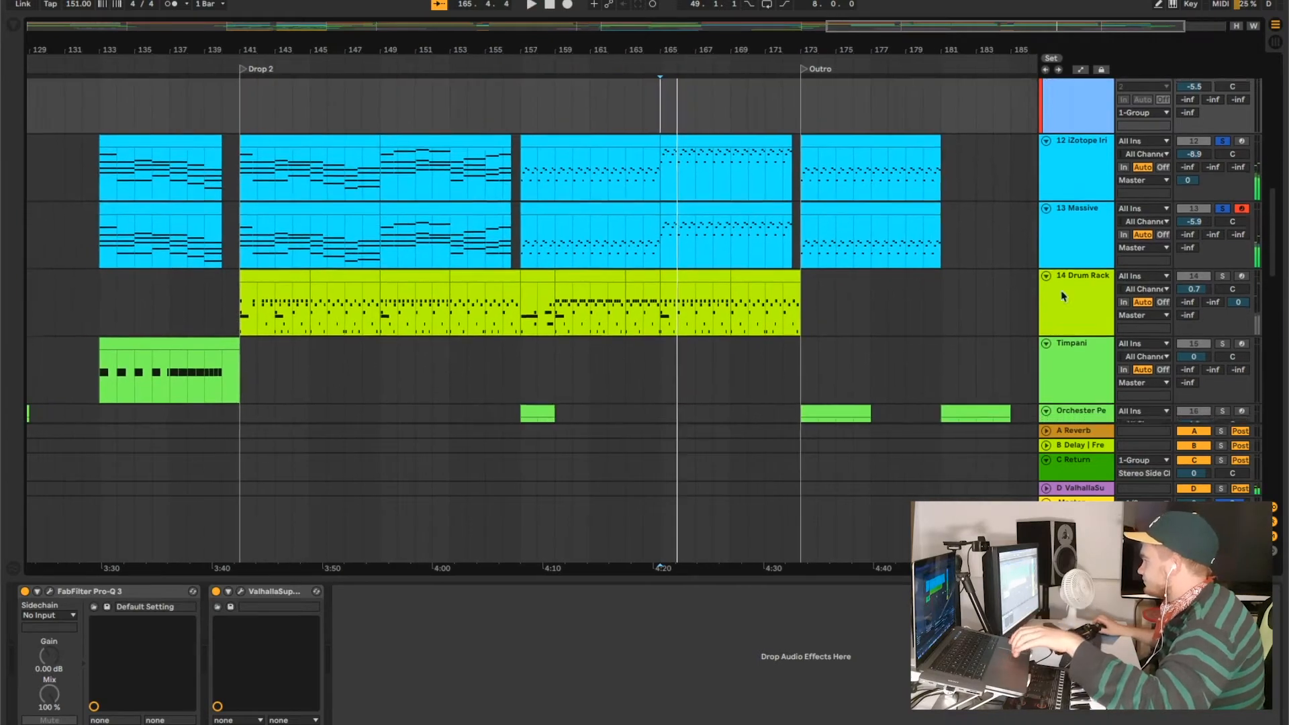
scroll(356, 335, "left", 15)
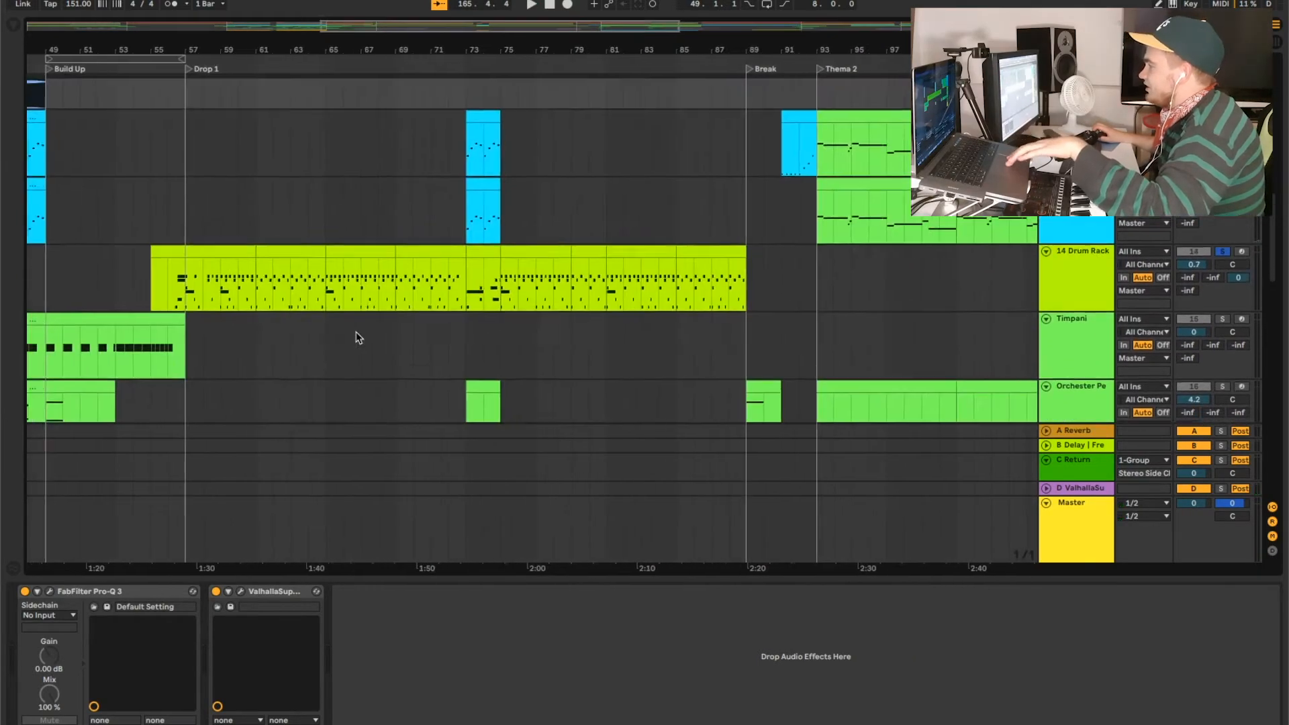
scroll(276, 323, "up", 3)
scroll(272, 269, "left", 2)
left_click(247, 208)
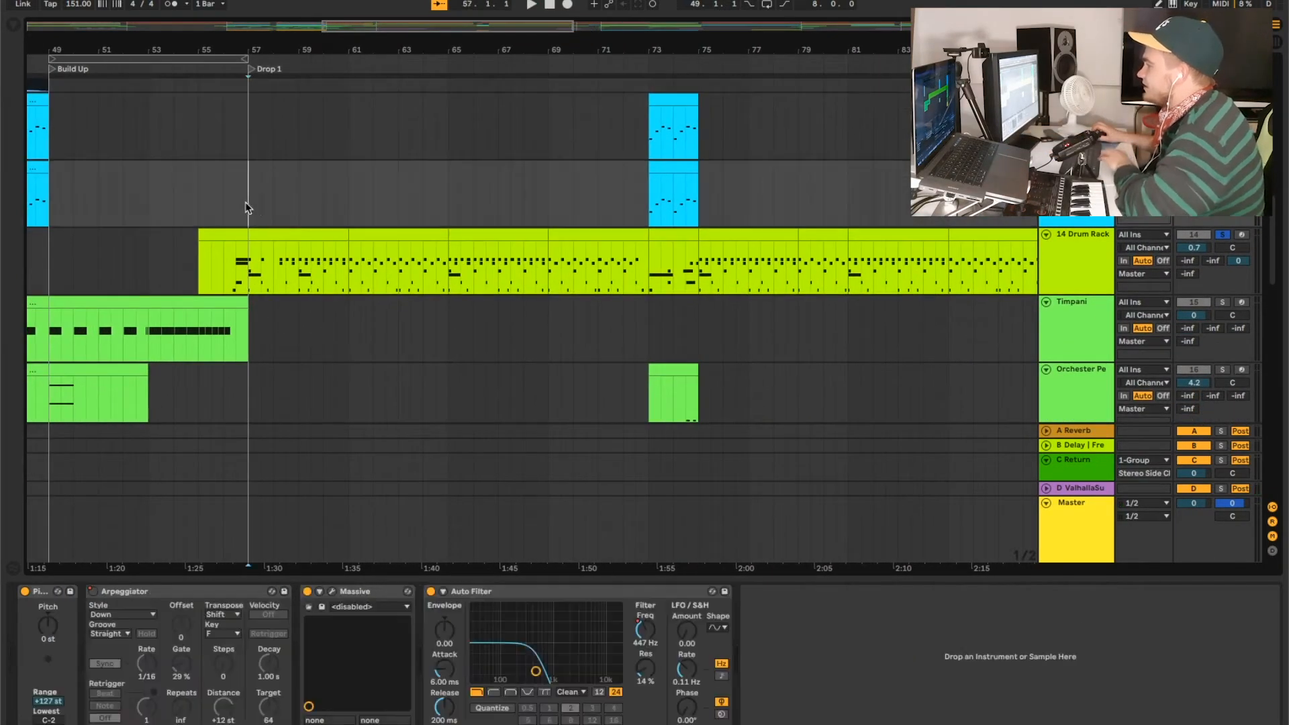
key("space")
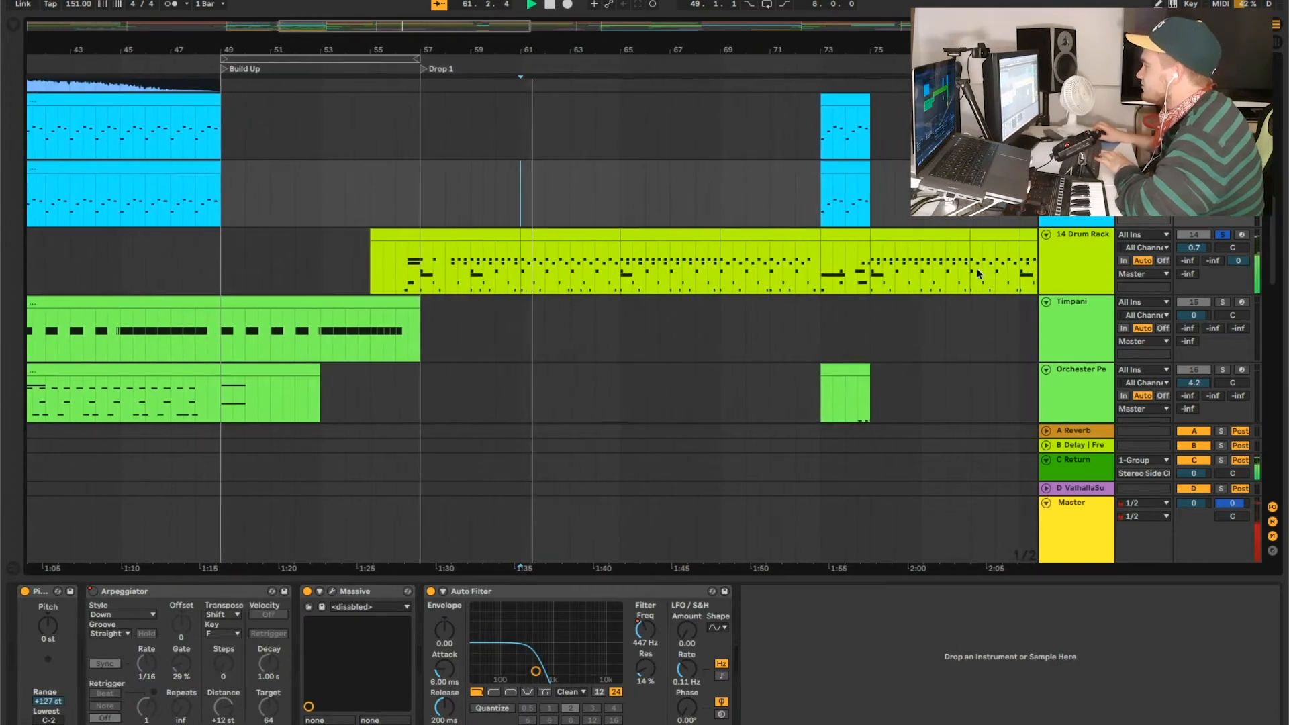
left_click(1088, 273)
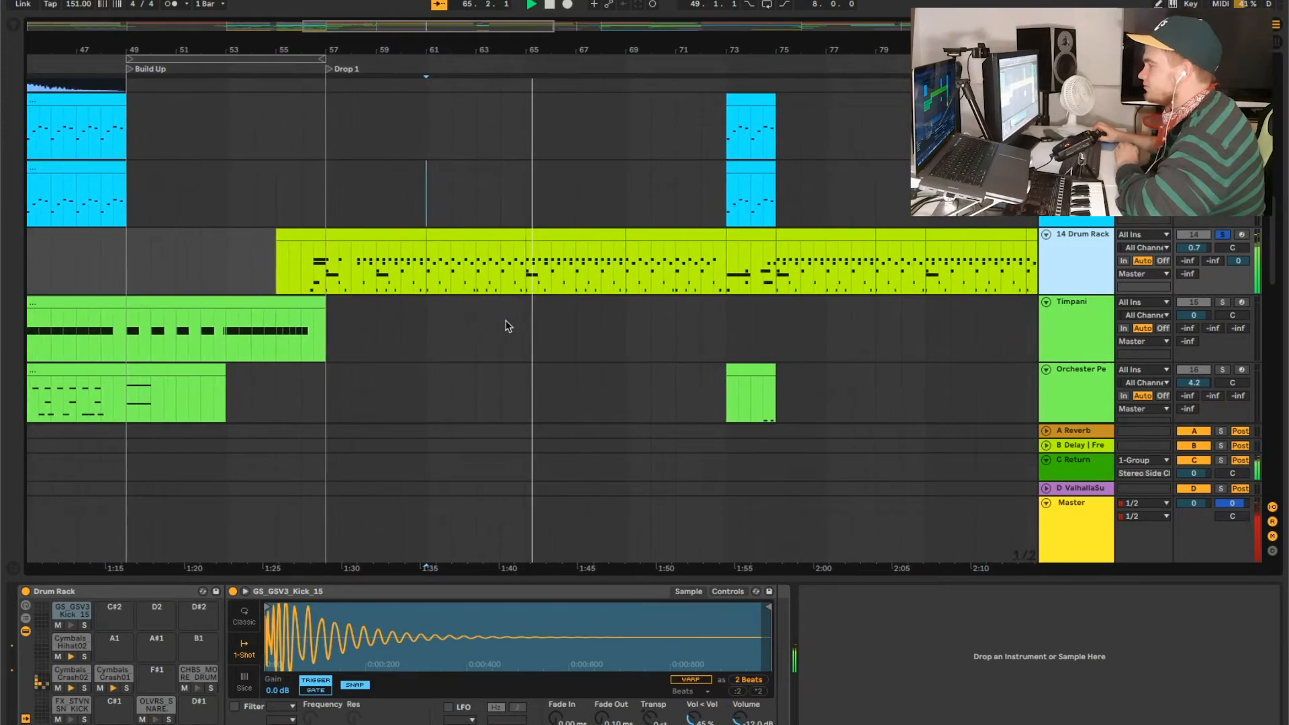
- Inspect the Orchester Pe clip and track, and play the soloed percussion from the Drums play marker at bar 33
scroll(493, 318, "down", 10)
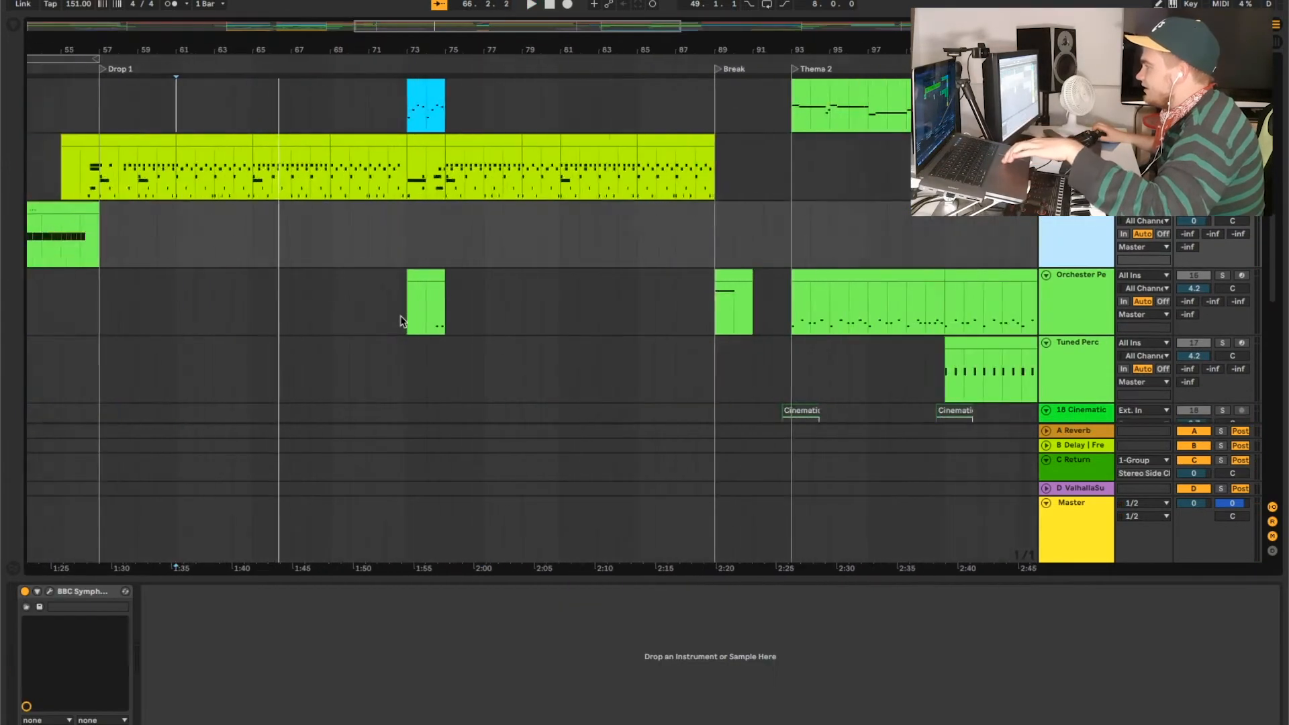
scroll(403, 322, "up", 10)
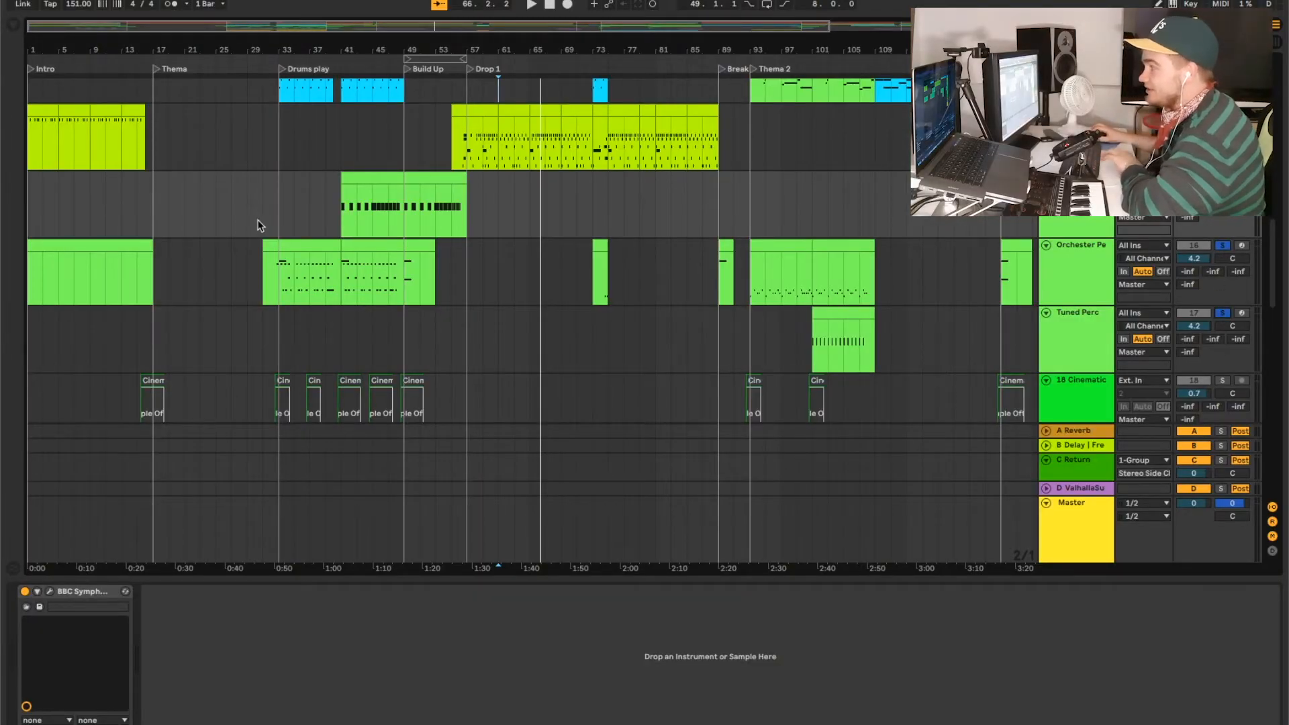
scroll(300, 159, "up", 5)
left_click(233, 218)
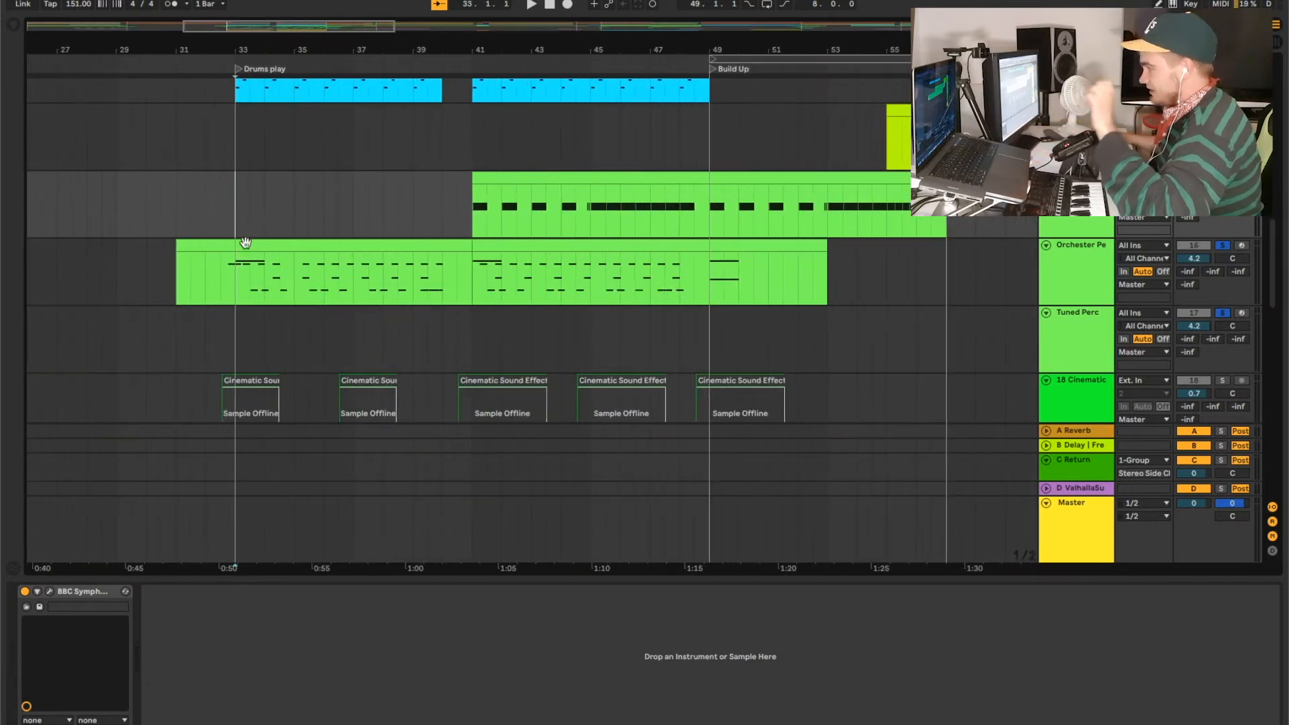
left_click(291, 291)
left_click(1071, 265)
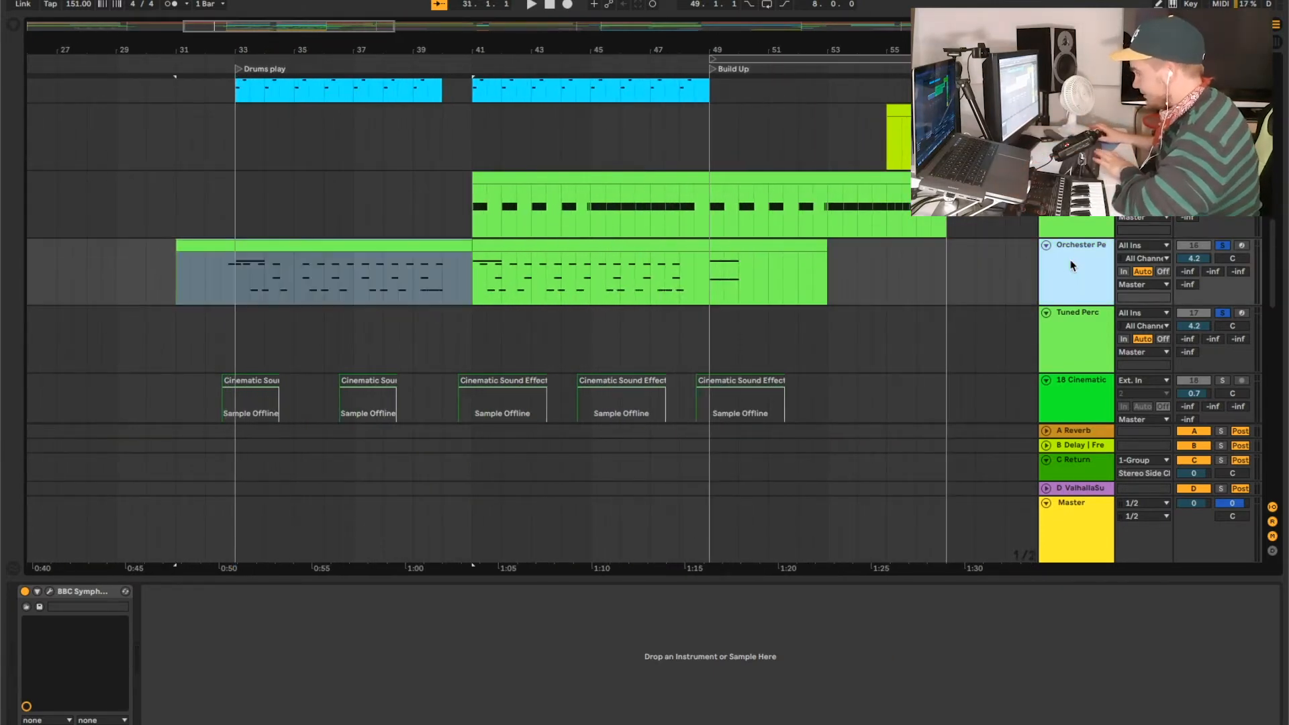
left_click(235, 220)
key("space")
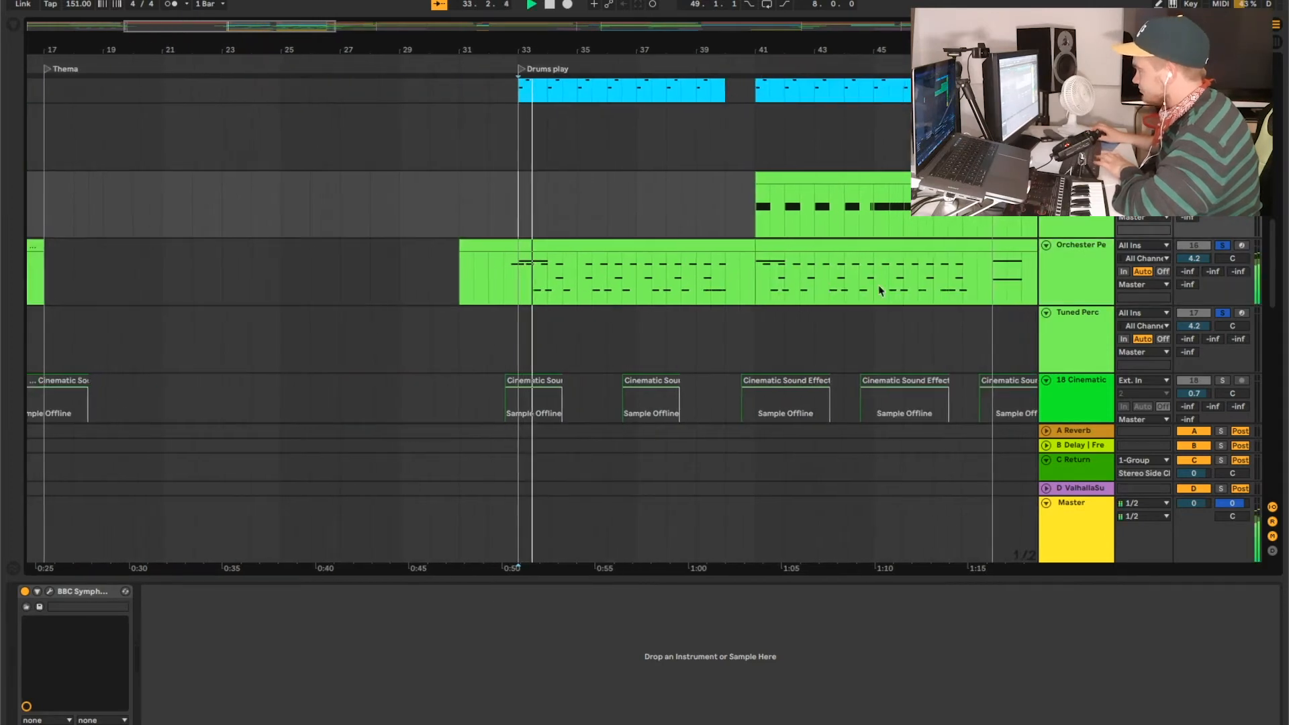
- Review the Orchester Pe track's BBC Symphony instrument and play the Timpani clip from bar 41
double_click(1052, 268)
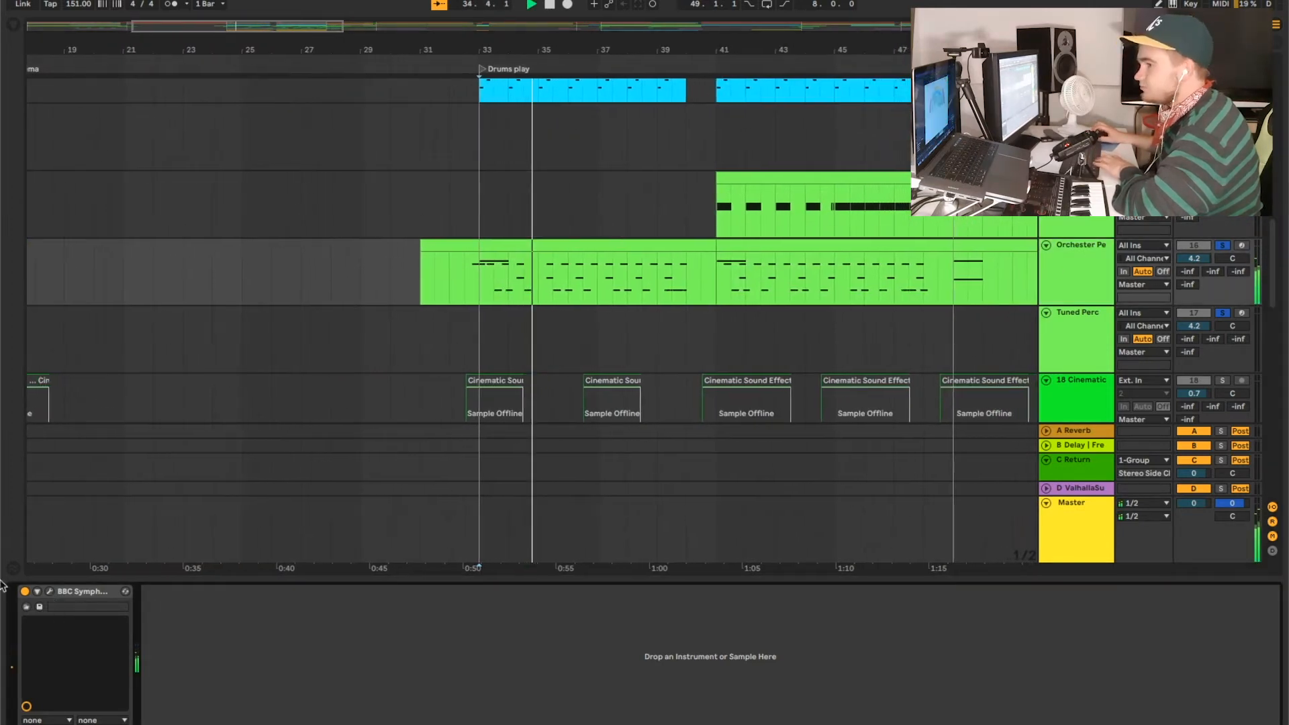
left_click_drag(436, 2, 527, 83)
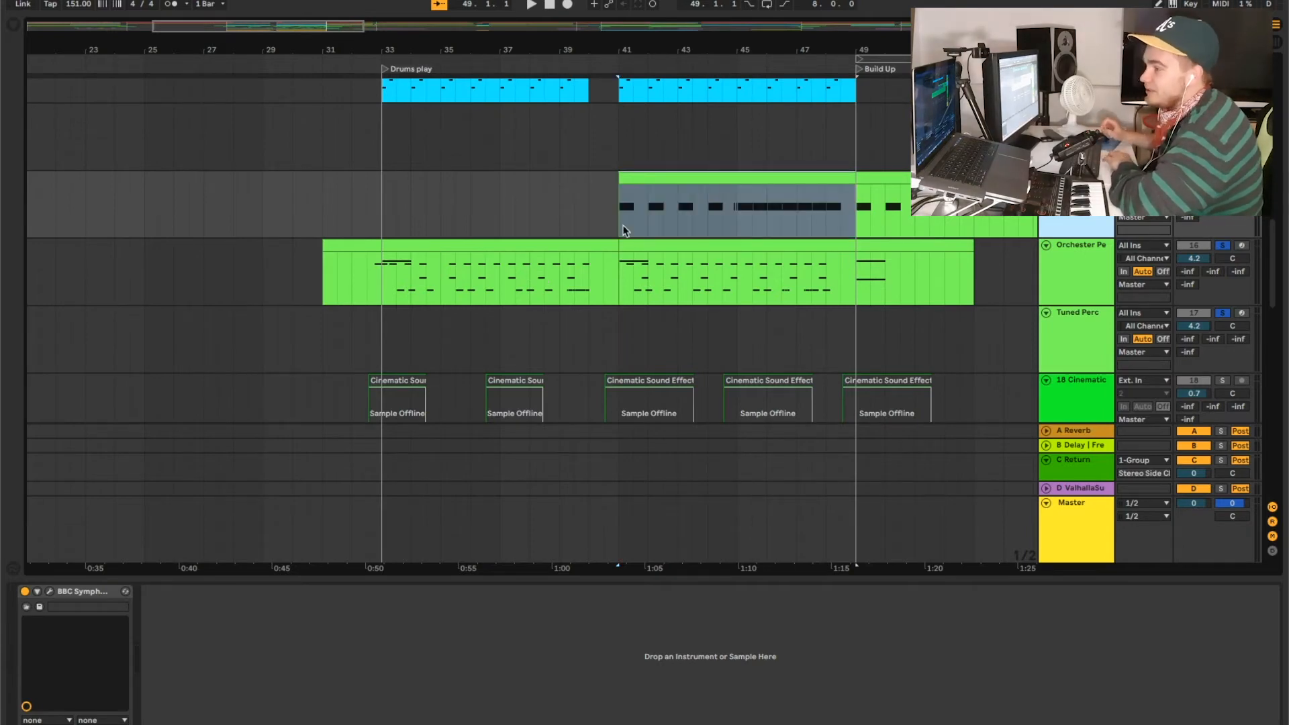
key("space")
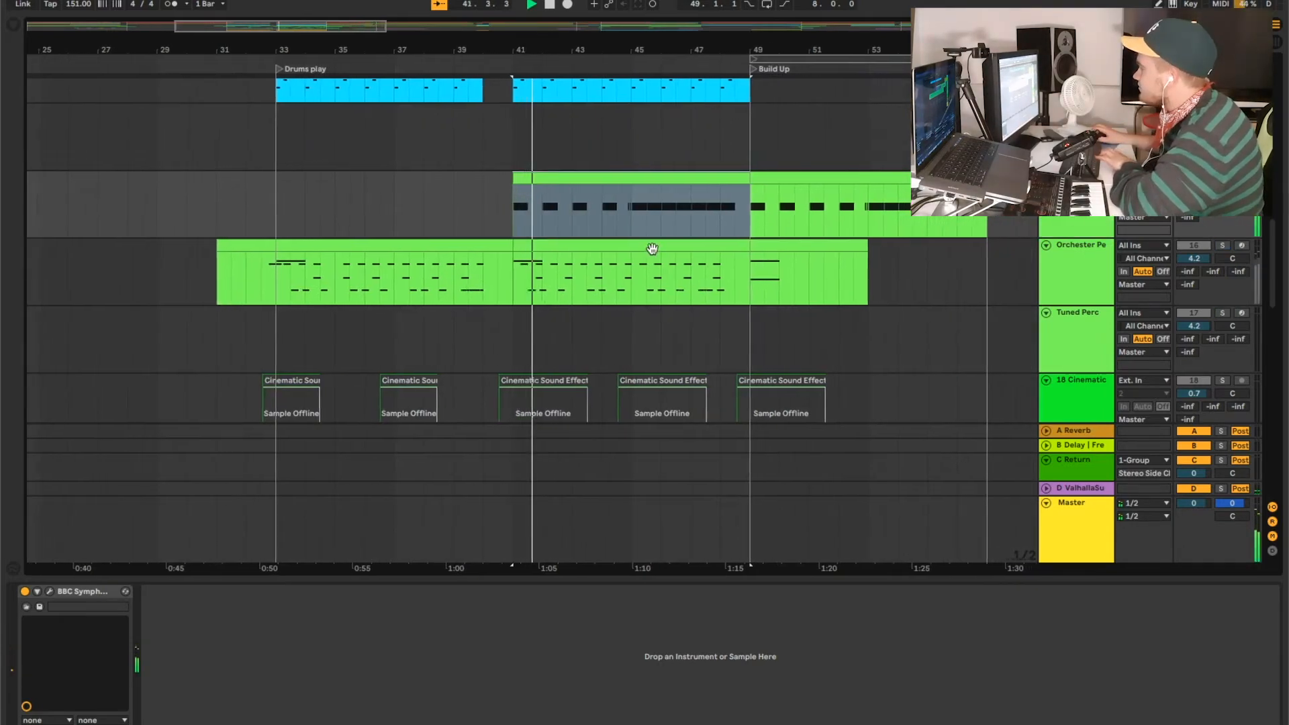
- Inspect the Timpani clip at bar 41, the Tuned Perc track and the offline Cinematic clip near bar 33
left_click(615, 156)
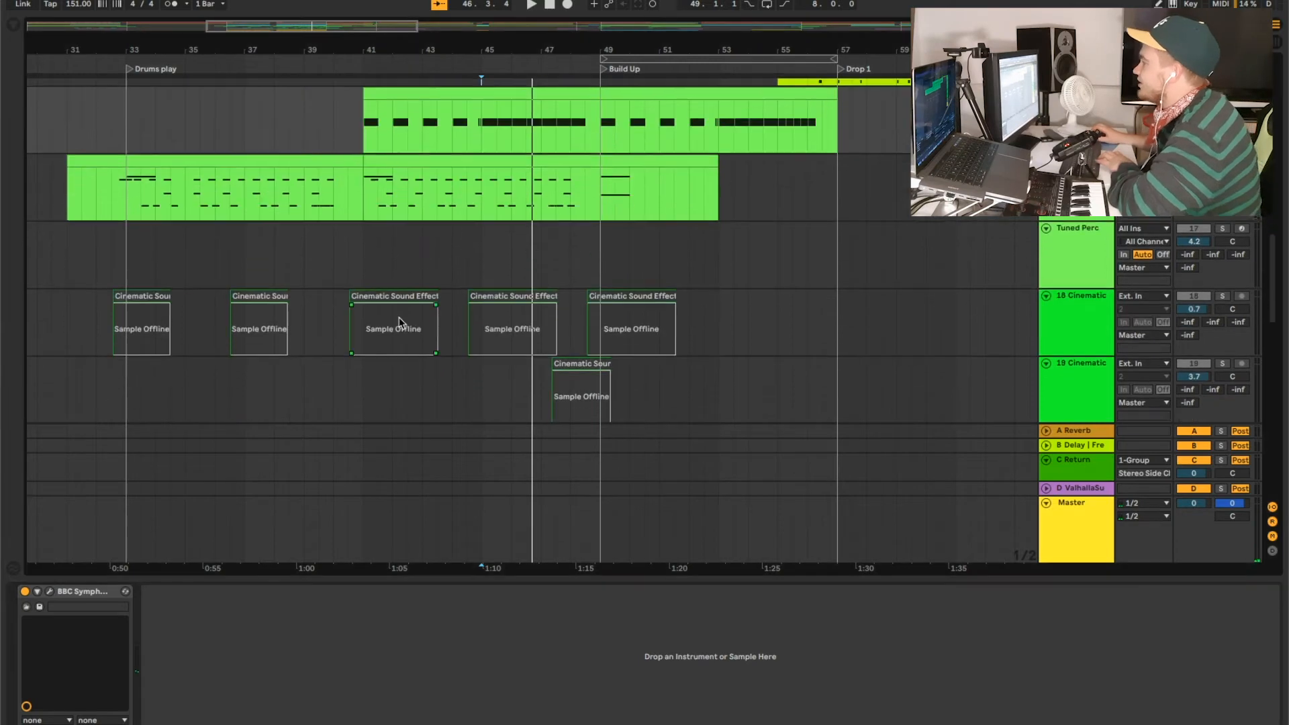
left_click(1060, 264)
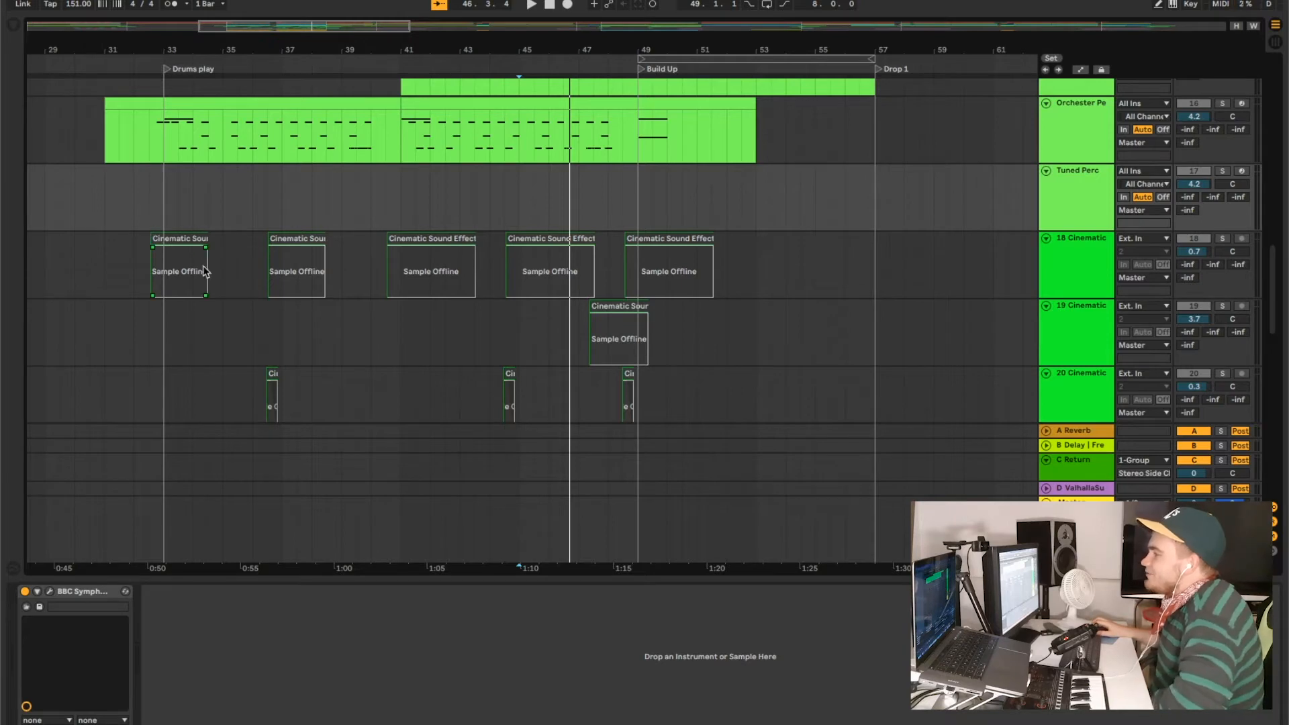
left_click(178, 255)
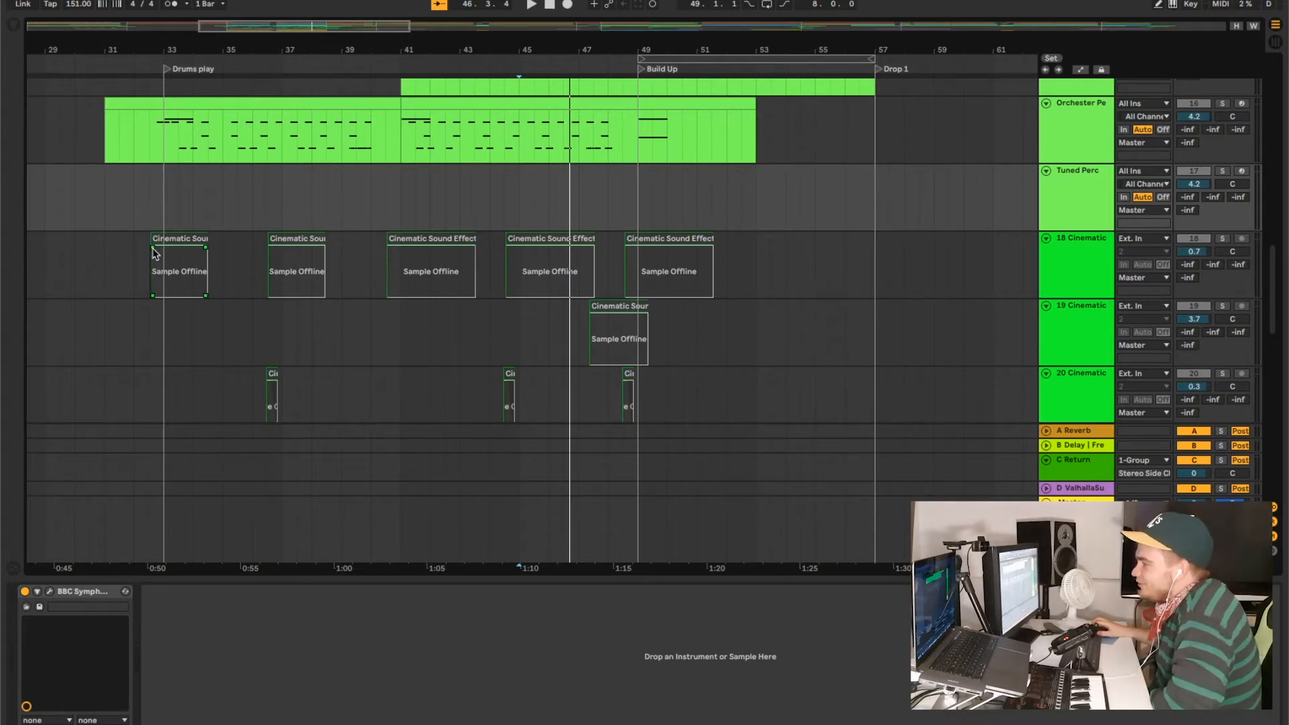
- Run the automatic search for the missing Cinematic sample and accept the replacement so the offline clips are relinked
left_click(149, 333)
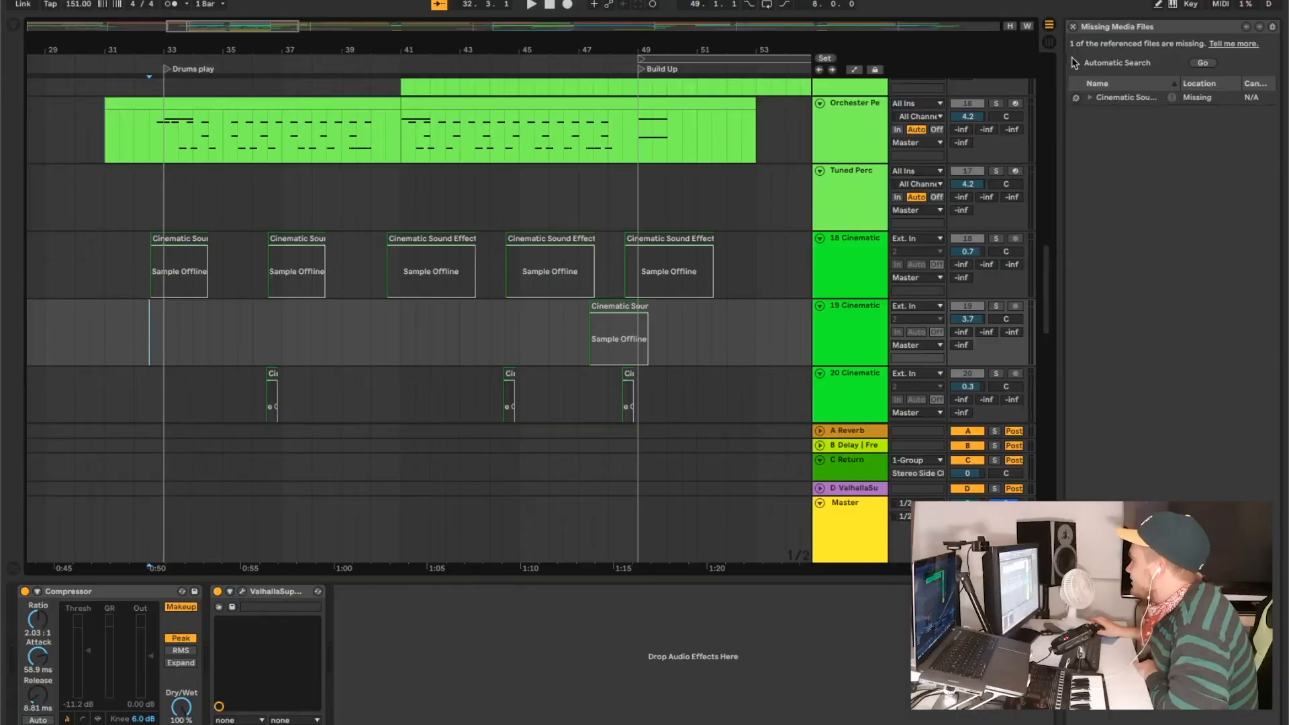
left_click(1203, 63)
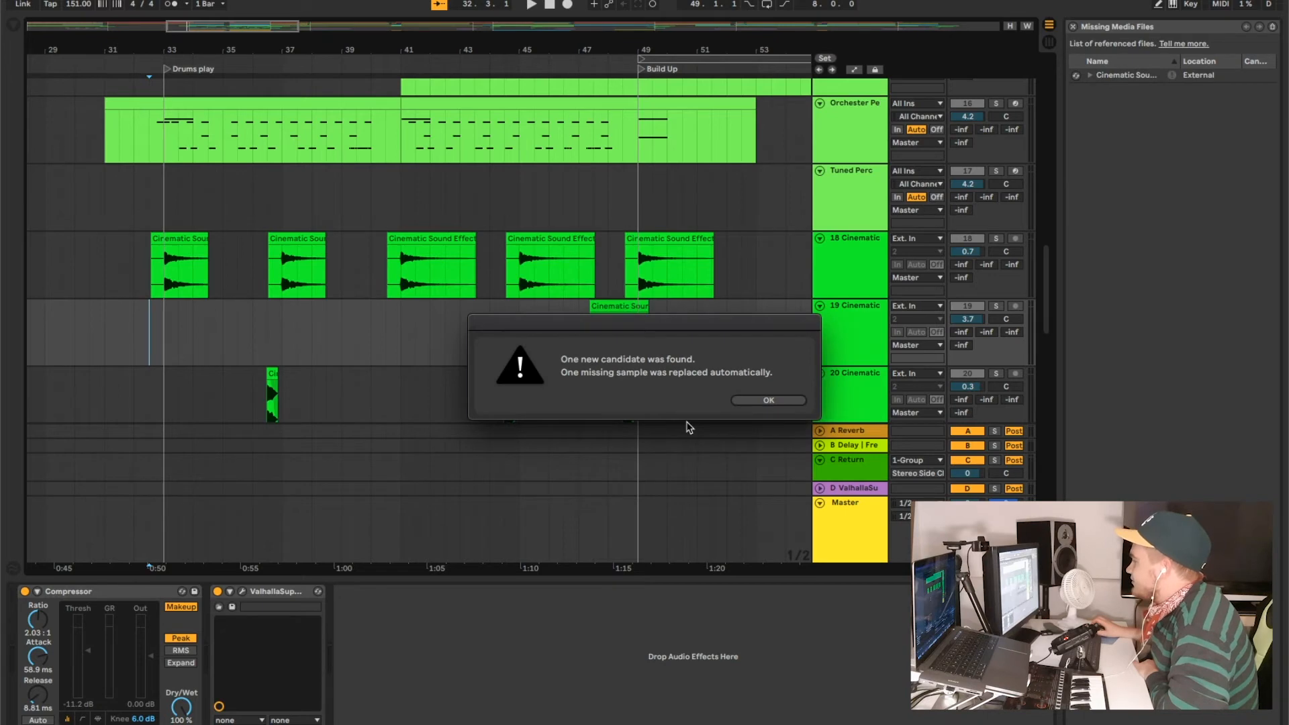
left_click(747, 401)
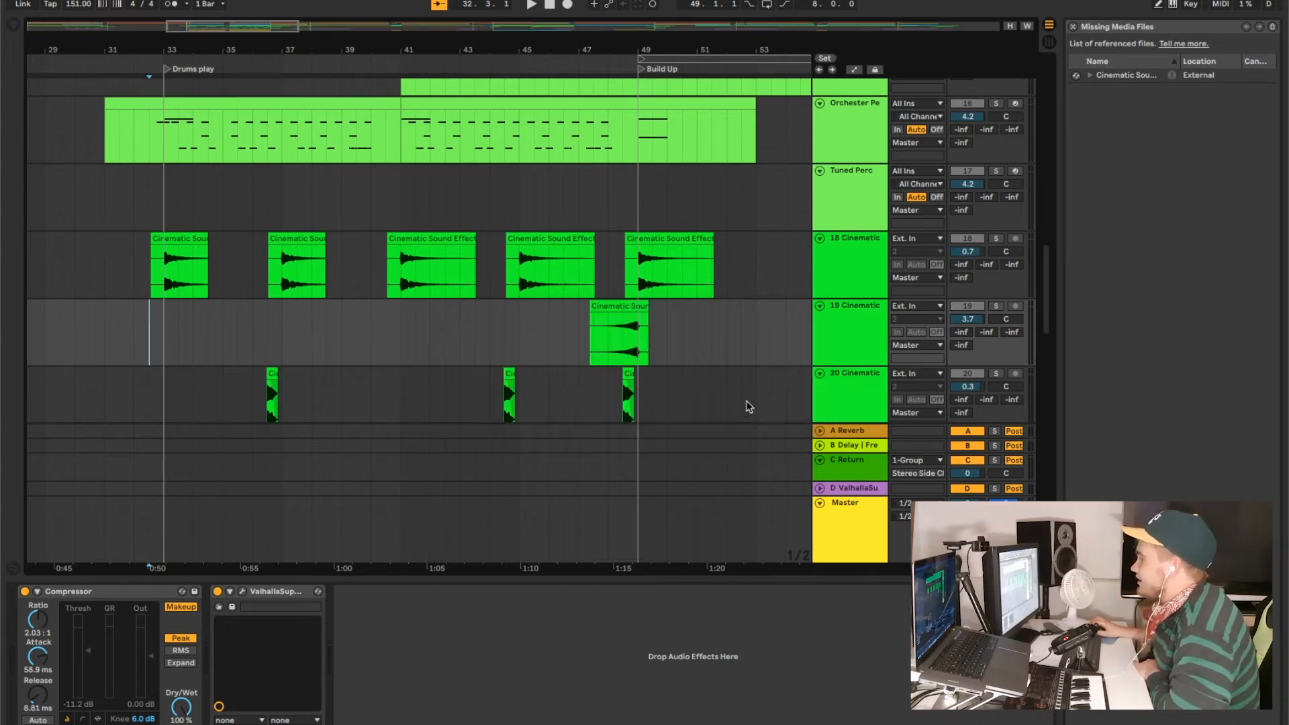
- Solo the 18 Cinematic track, play it from the Drums play marker at bar 33 and select its first clip there
left_click(149, 192)
left_click(996, 239)
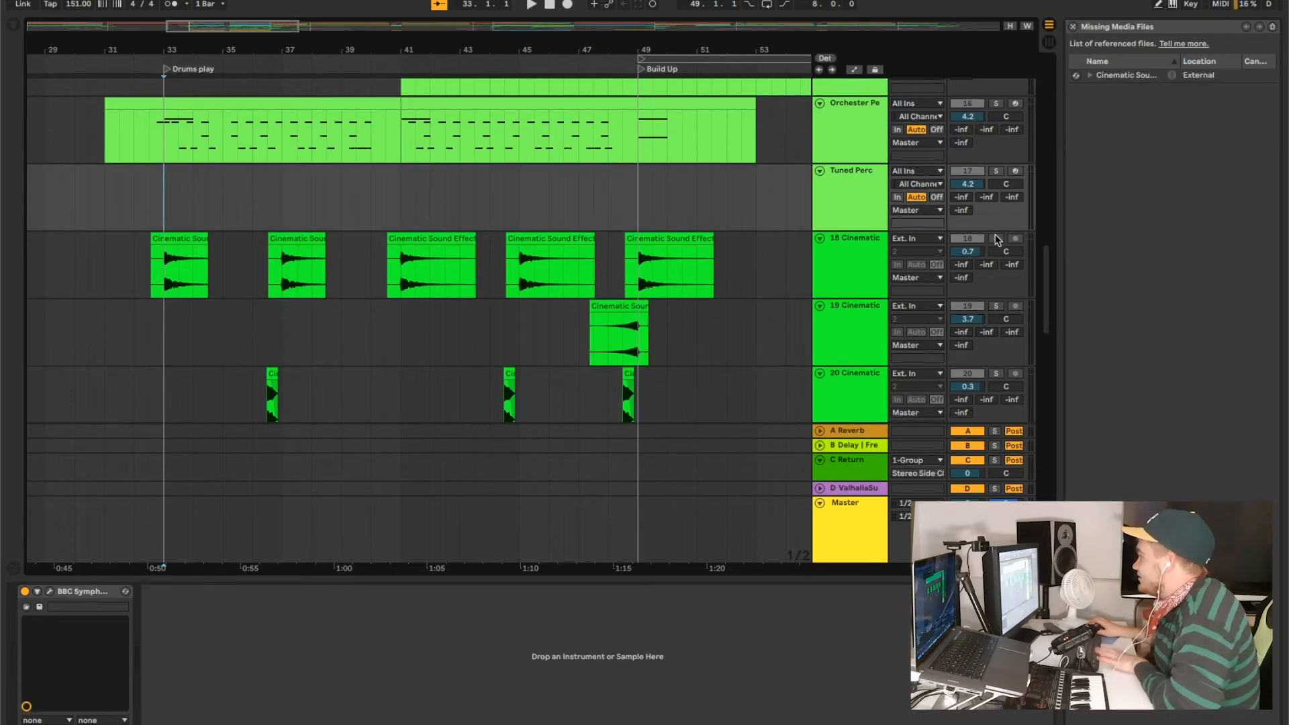
key("space")
key("space")
left_click(401, 272)
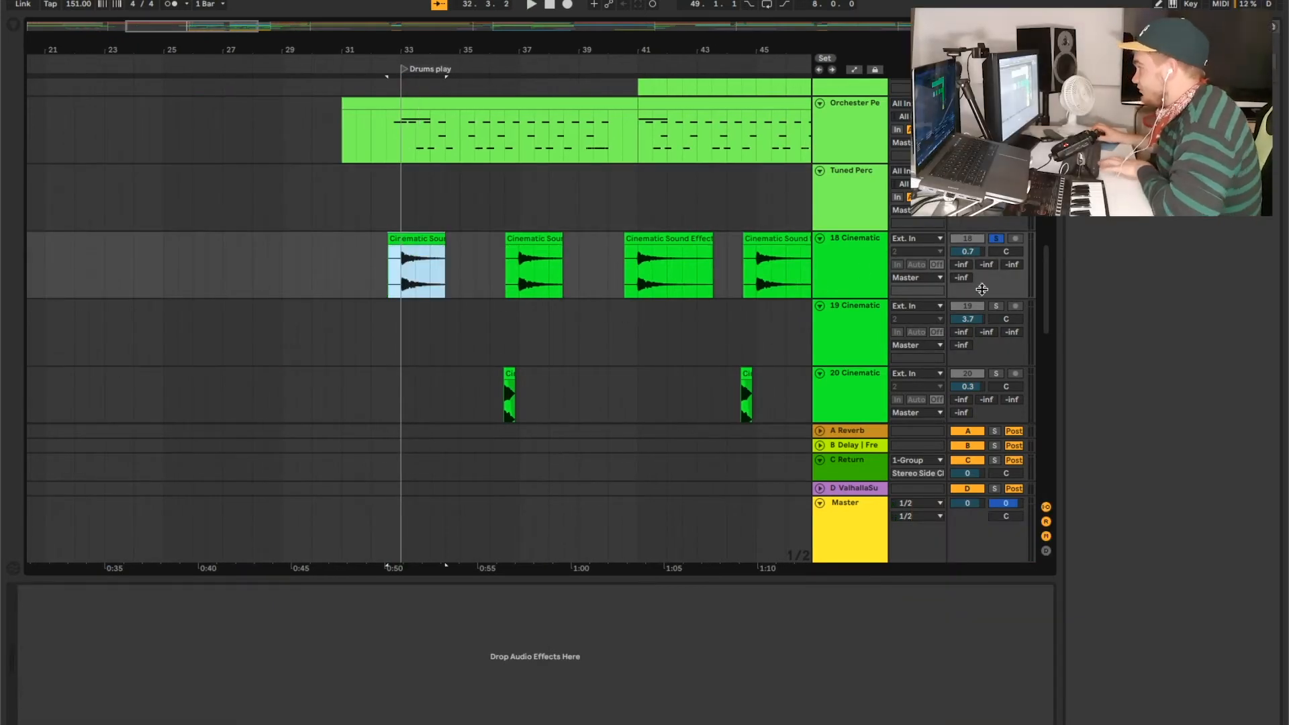
- Add the remaining Cinematic tracks, 19 to 22, to the solo and play the effects from bar 33
left_click(997, 306)
scroll(940, 331, "down", 4)
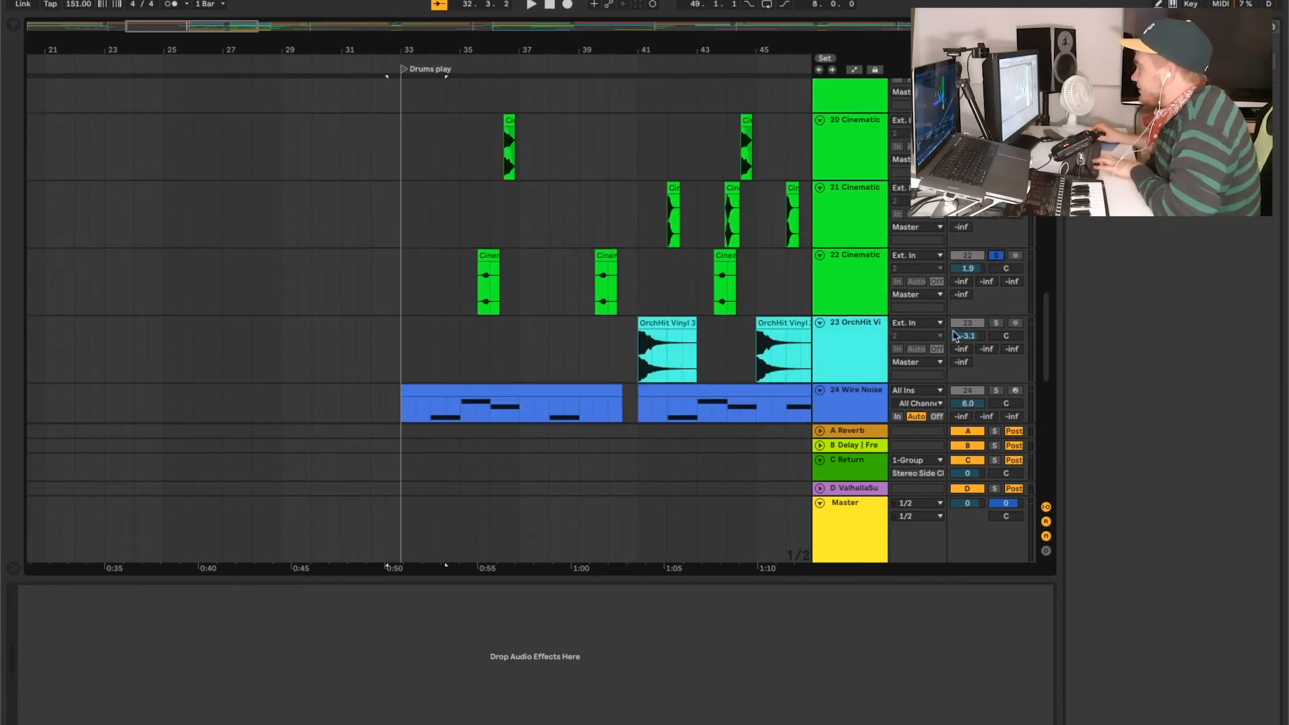
scroll(408, 230, "up", 3)
left_click(408, 230)
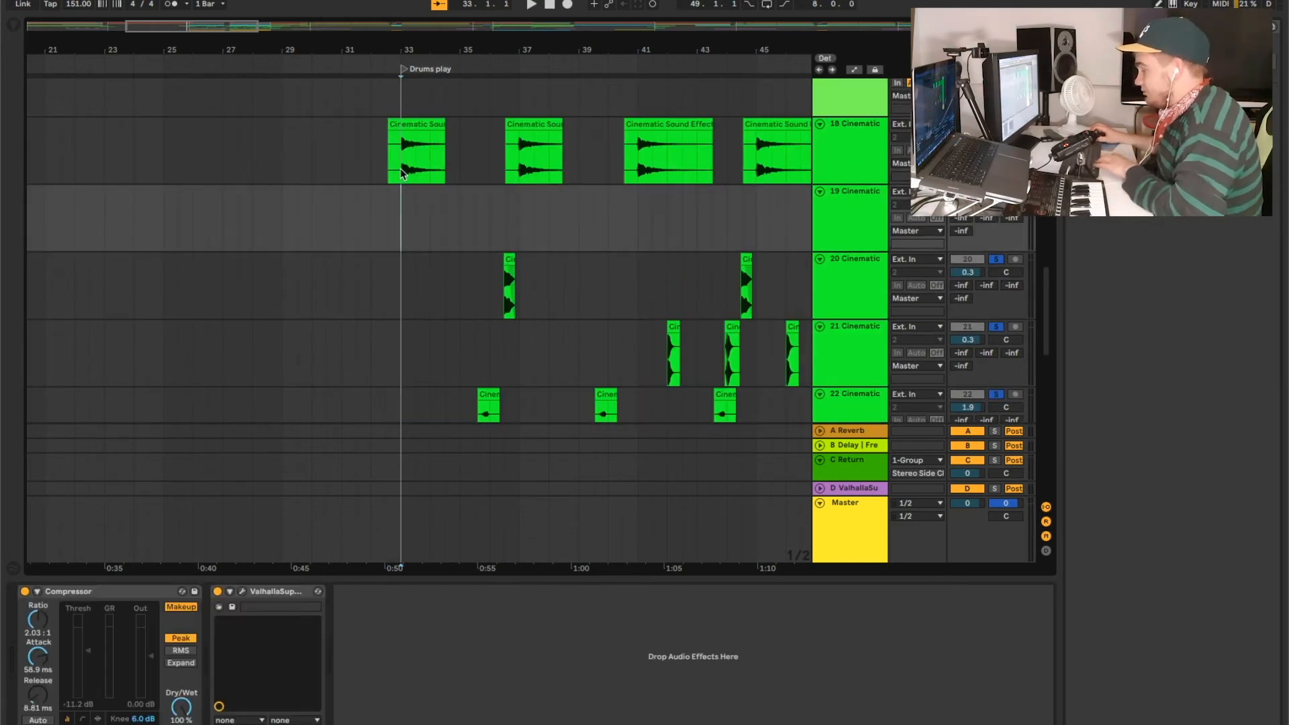
left_click(431, 125)
key("space")
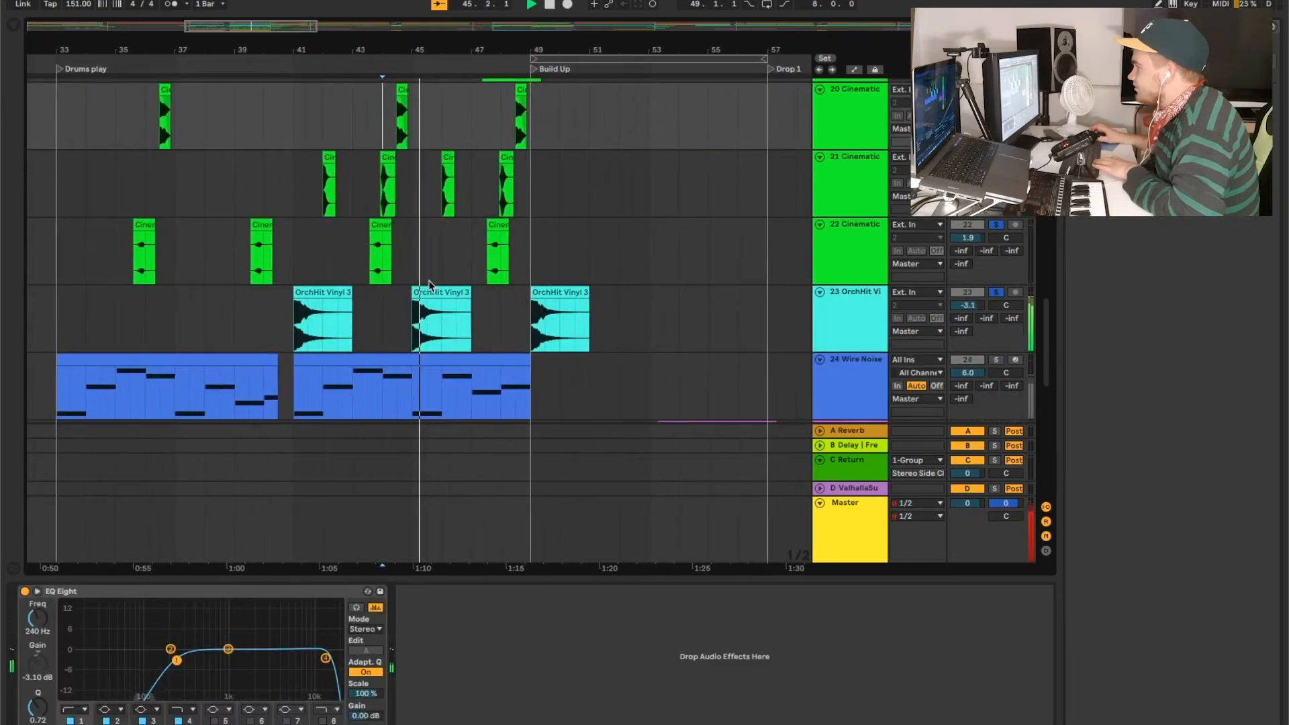
- Play the soloed 24 Wire Noise track from bar 33, closing the Missing Media Files list during playback
scroll(430, 282, "down", 2)
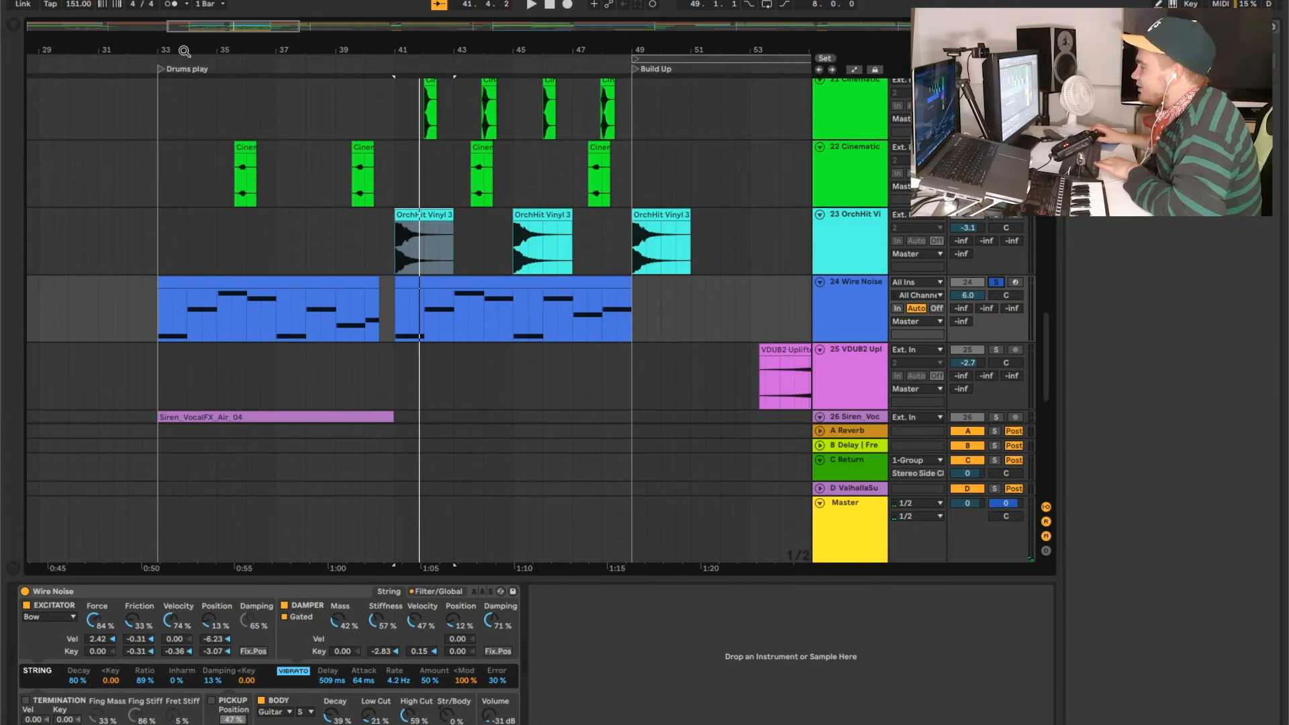
left_click(166, 255)
key("space")
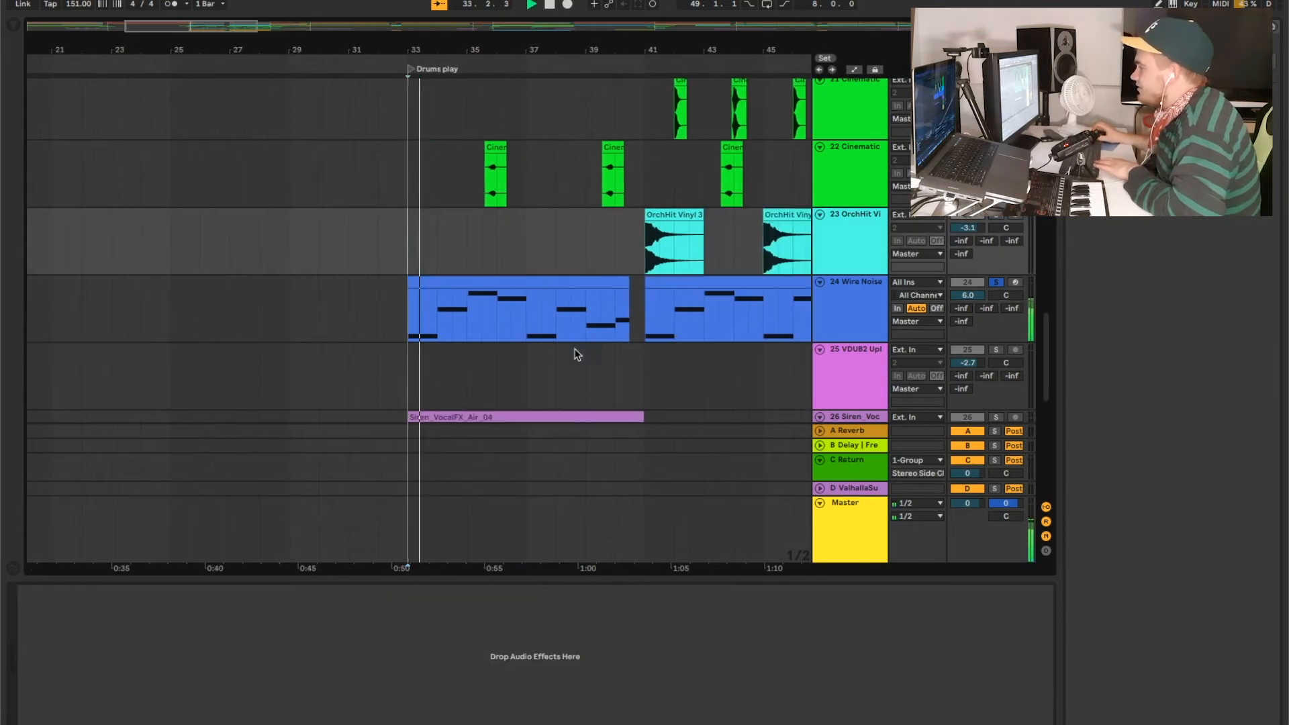
left_click(1273, 27)
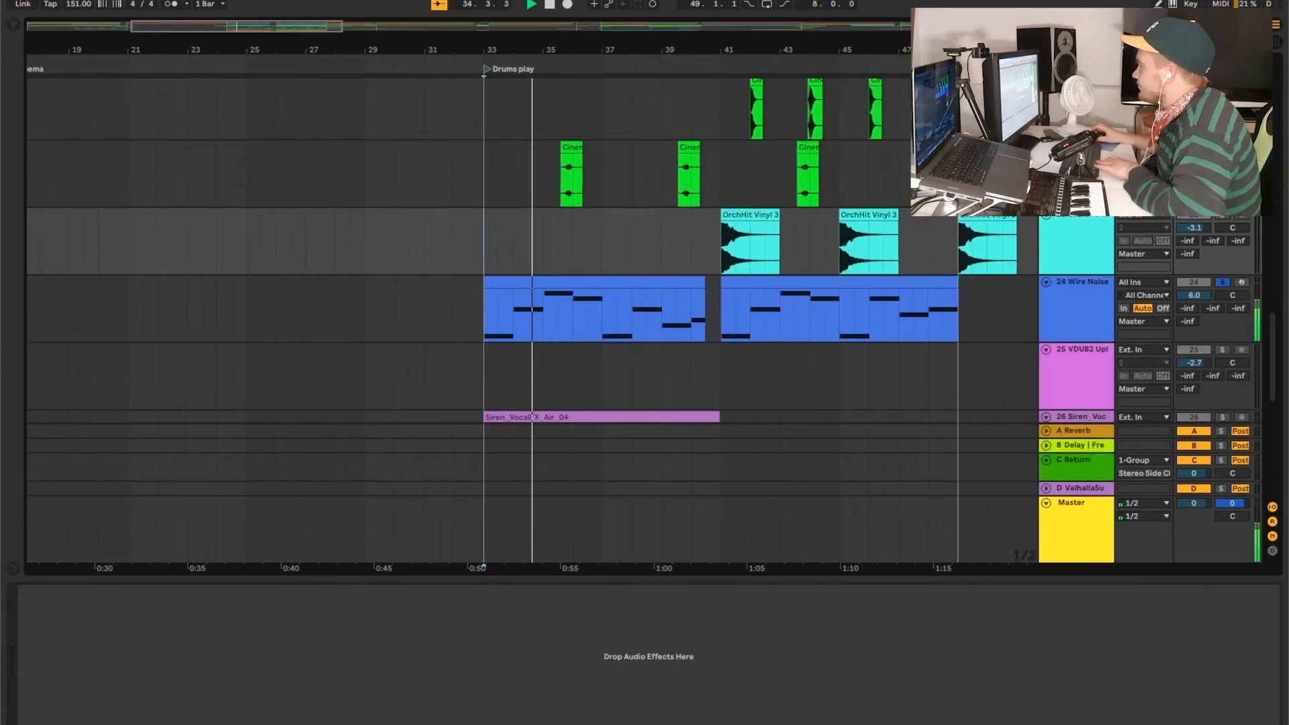
scroll(604, 332, "down", 3)
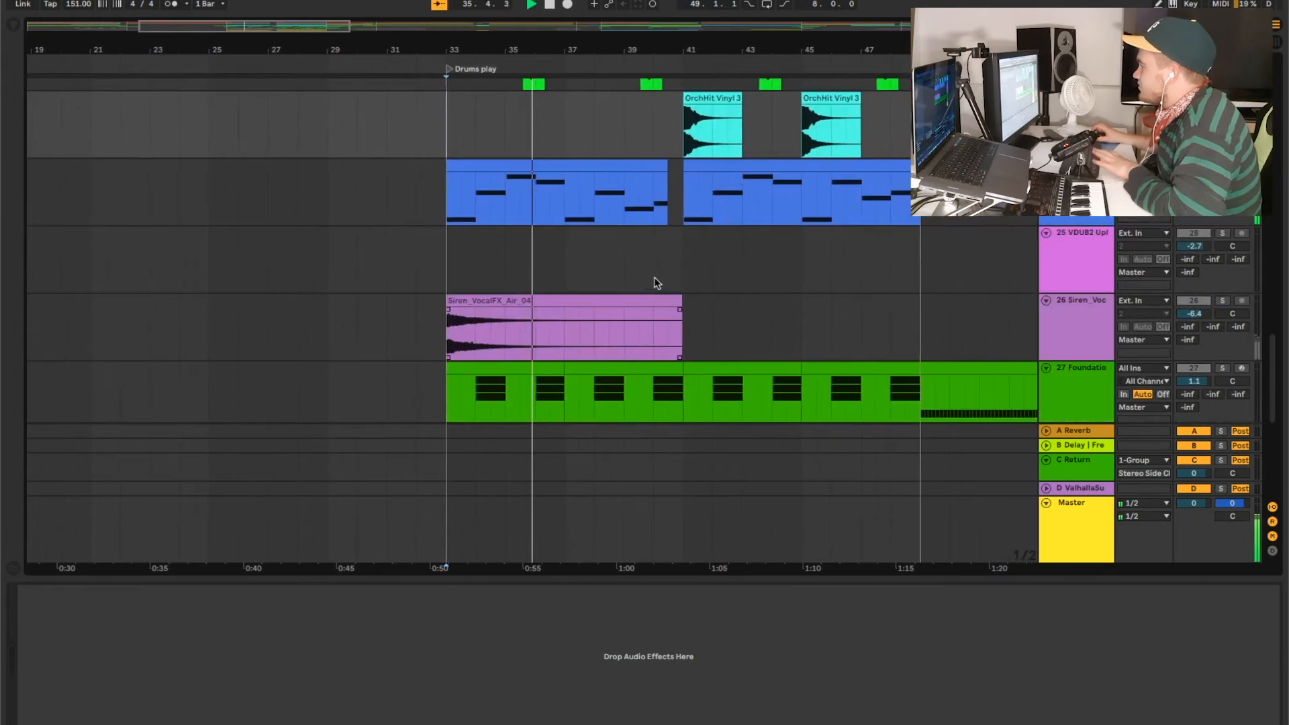
key("space")
- Review the VDUB2 Uplifter, Siren_VocalFX and Foundation clips across the arrangement and play briefly from bar 33
left_click(1093, 271)
scroll(737, 299, "down", 5)
scroll(486, 302, "down", 2)
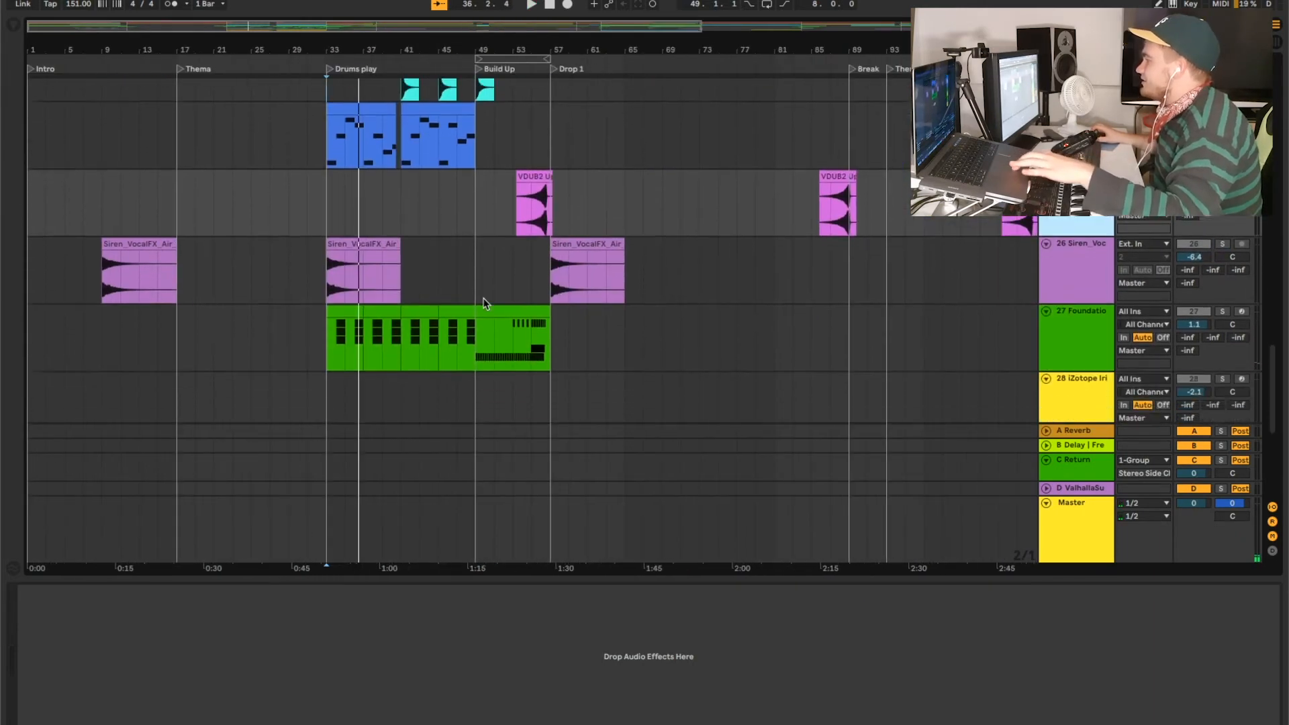
scroll(424, 258, "up", 3)
scroll(502, 268, "up", 5)
scroll(502, 268, "down", 4)
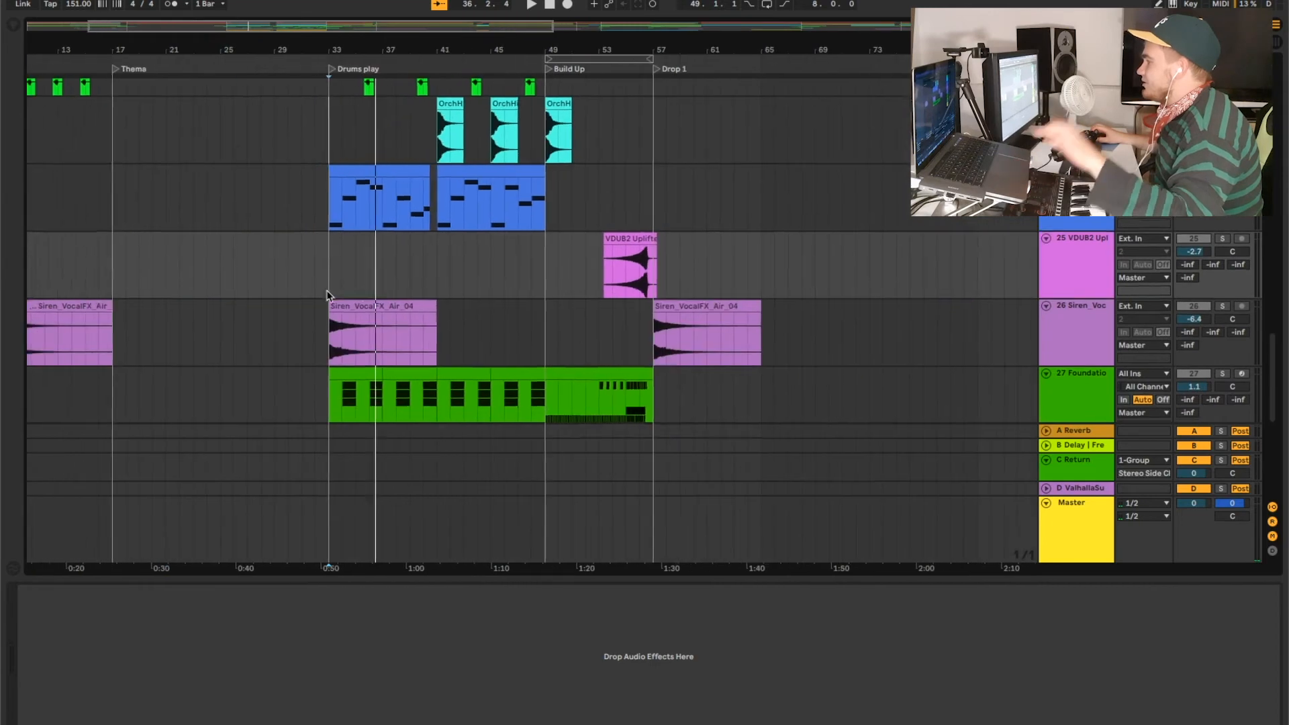
key("space")
key("space")
- Play the soloed 27 Foundation track from bar 53 in the Build Up section
scroll(785, 335, "down", 2)
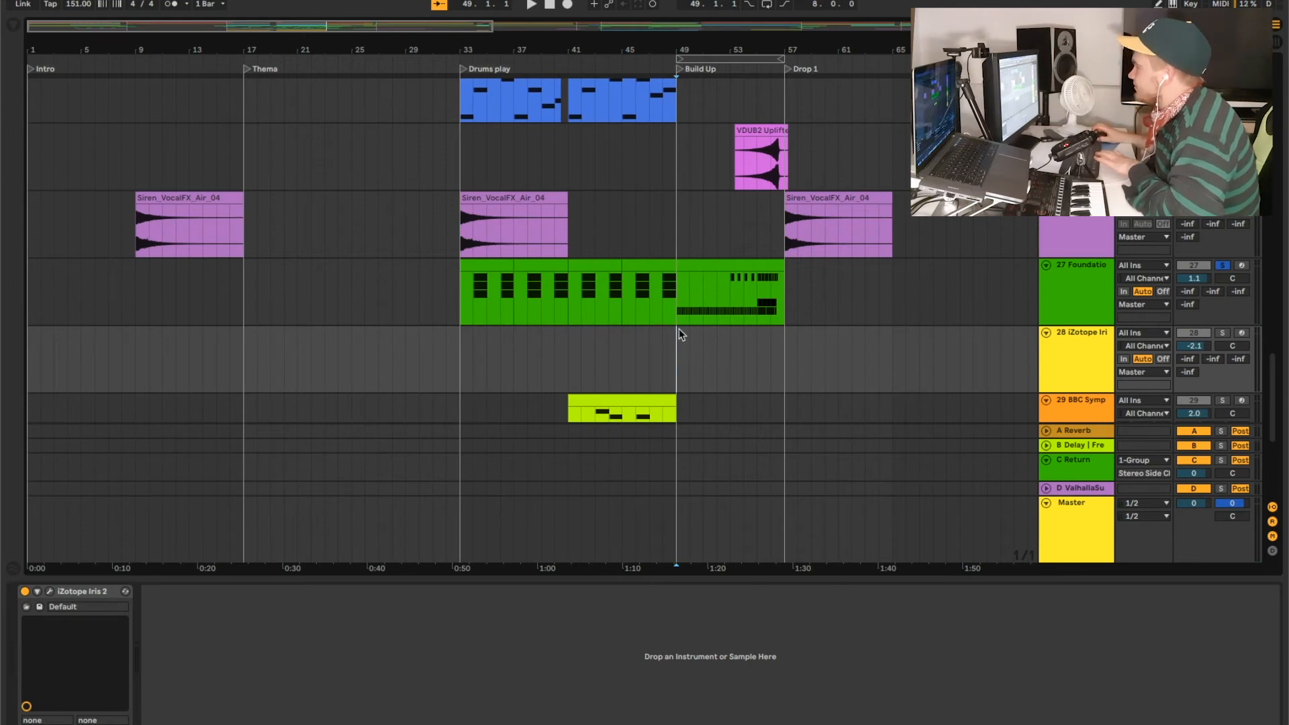
left_click(730, 351)
key("space")
- Delete the empty 28 iZotope Iris track and solo the three BBC Symphony tracks
left_click(1072, 292)
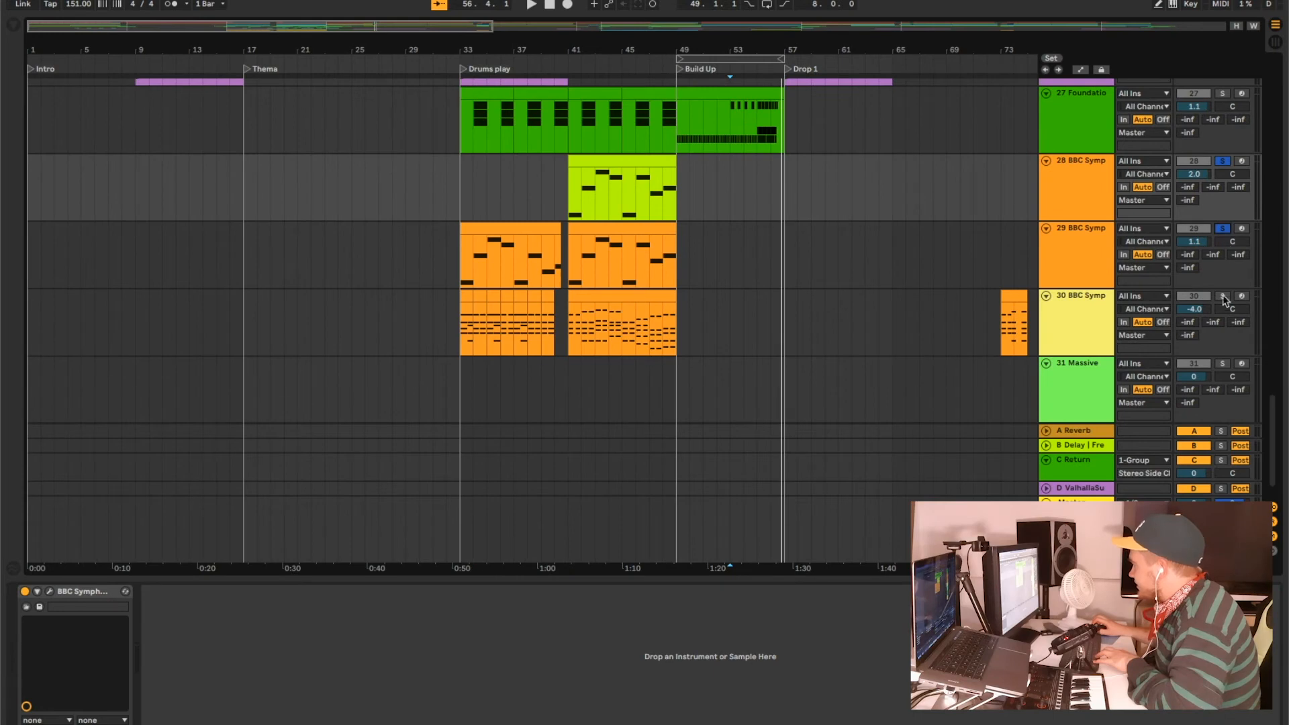
left_click(1223, 297)
scroll(671, 345, "down", 1)
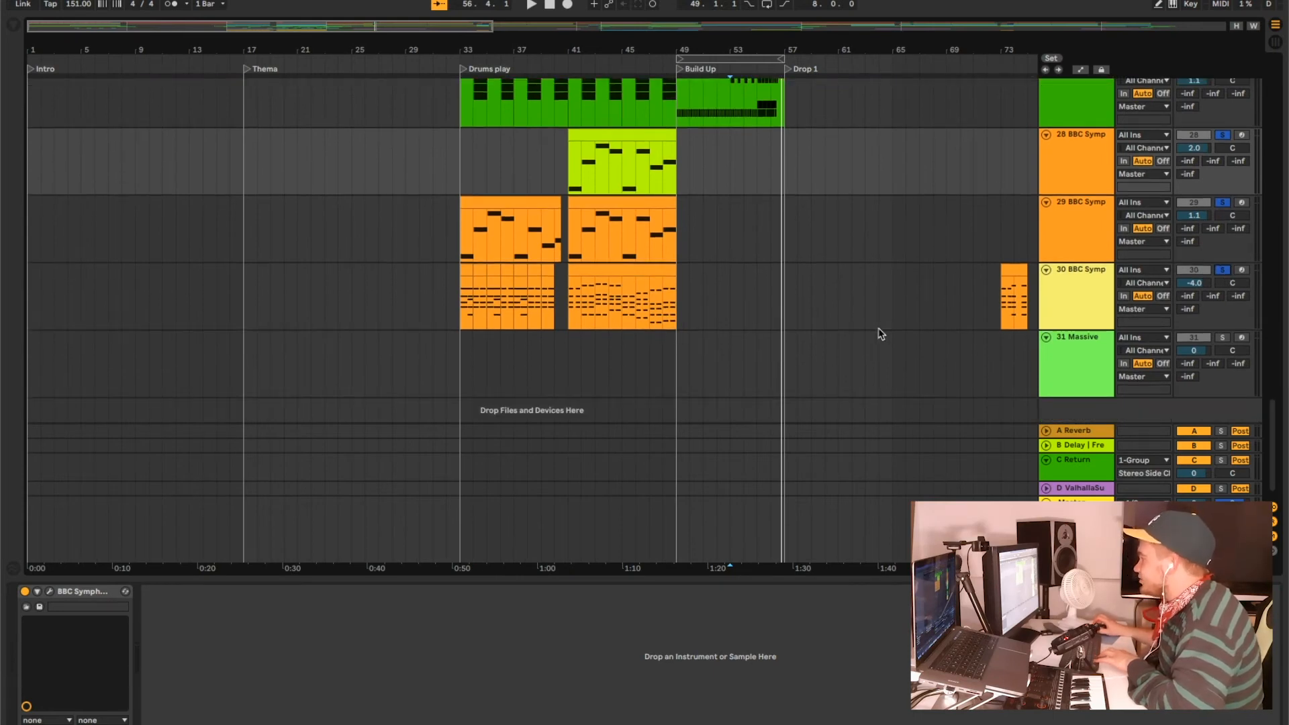
scroll(871, 335, "up", 1)
- Play the BBC Symphony parts from bar 41, with tracks 29 and 30 soloed in turn
left_click(1070, 206)
left_click(562, 205)
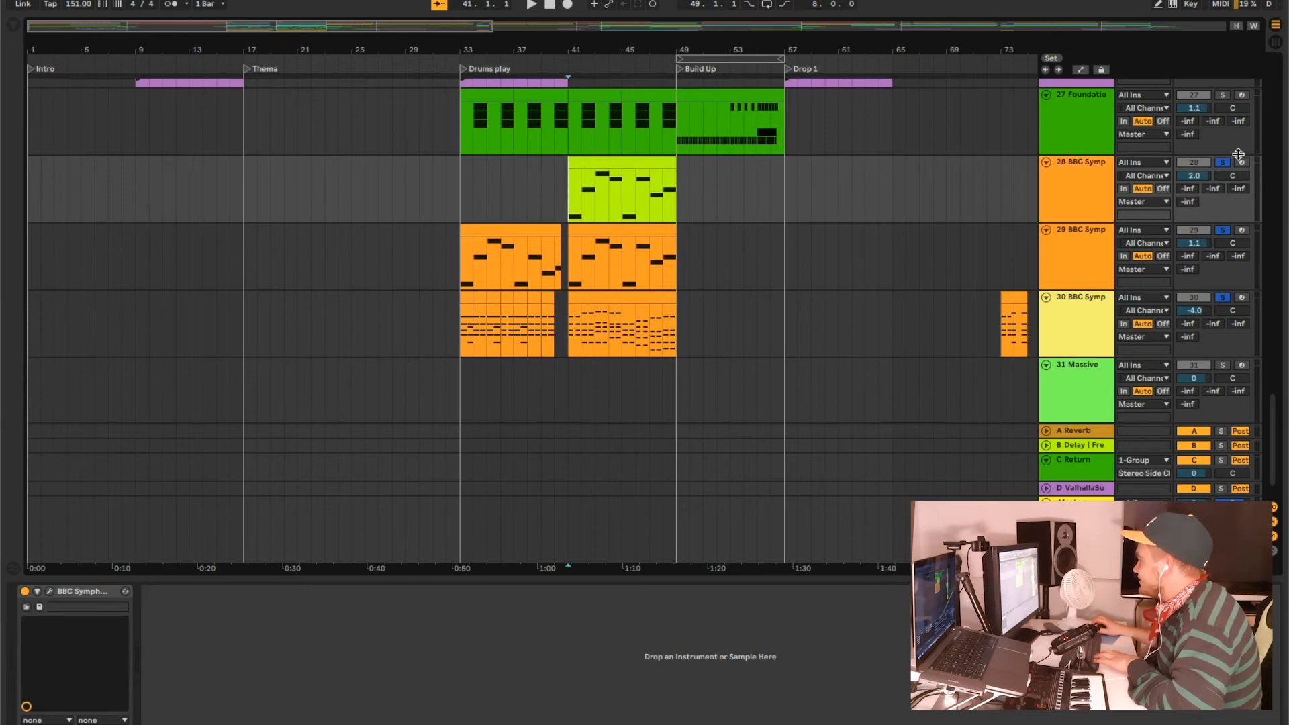
key("space")
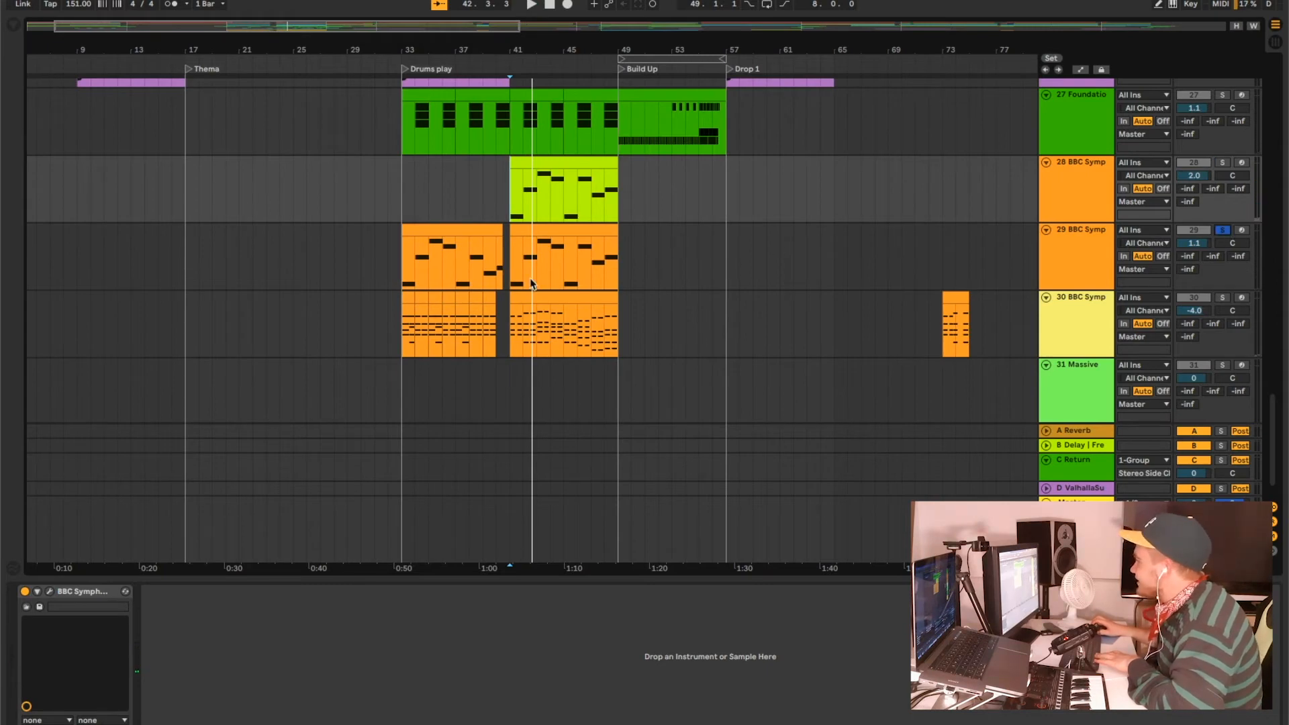
key("space")
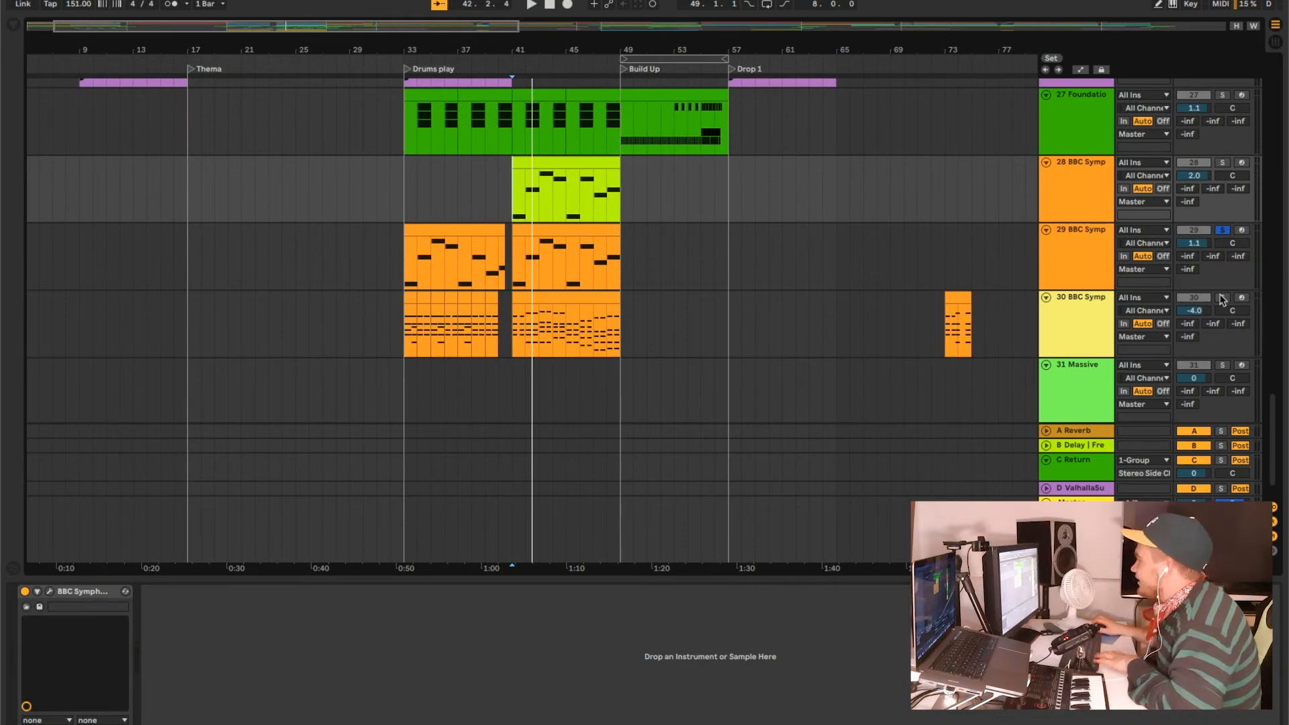
left_click(513, 377)
key("space")
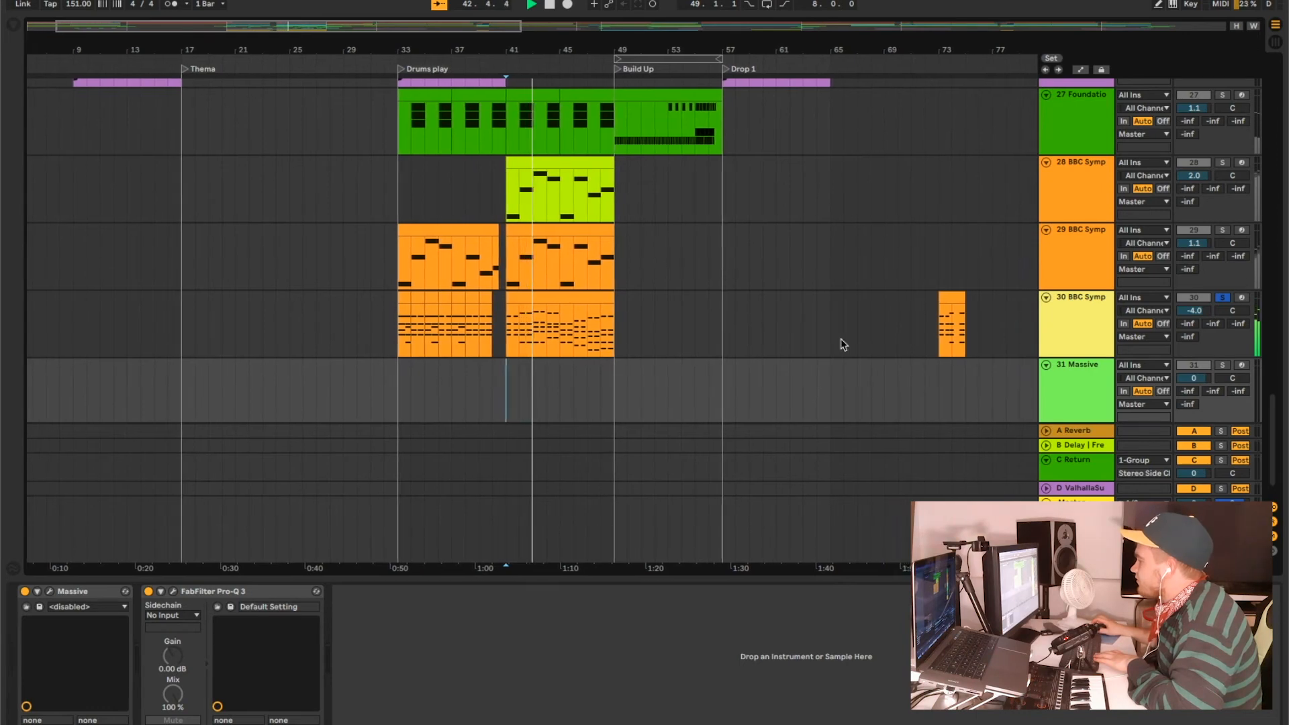
- Solo the 31 Massive track, play its clip from the Thema 2 marker at bar 93 and show its devices
left_click(1098, 322)
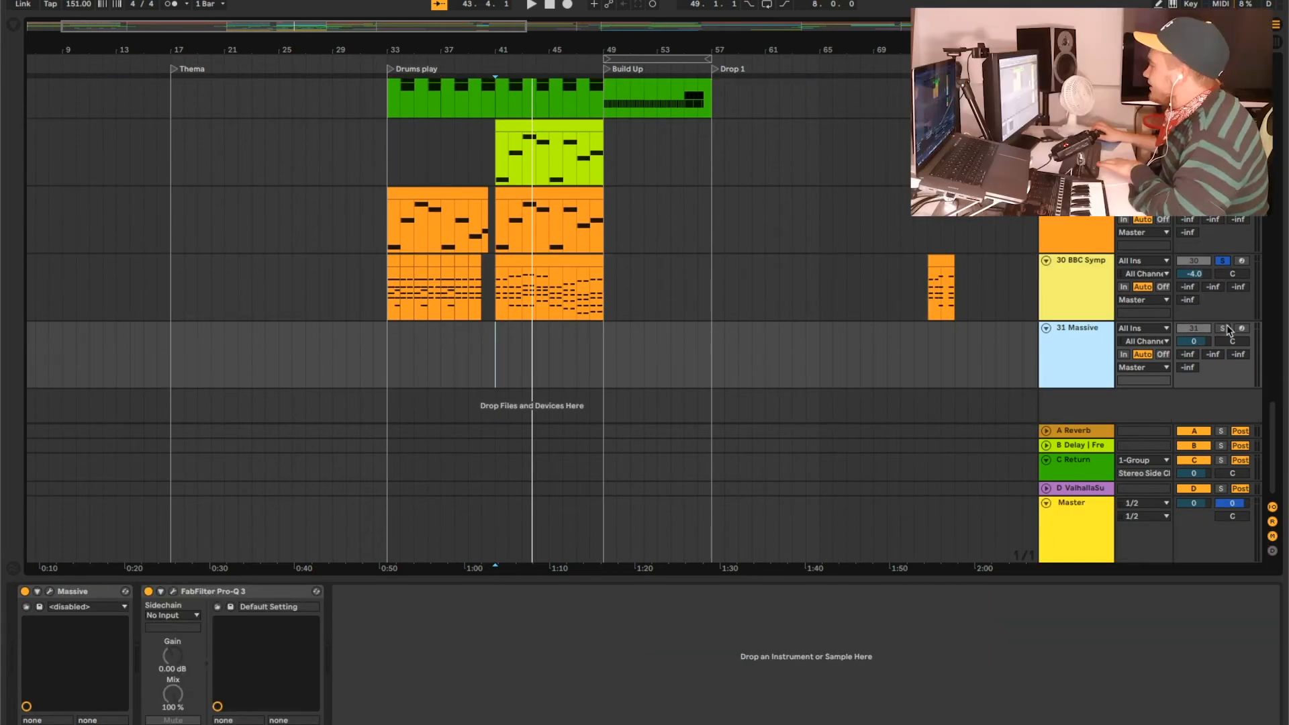
left_click(1227, 330)
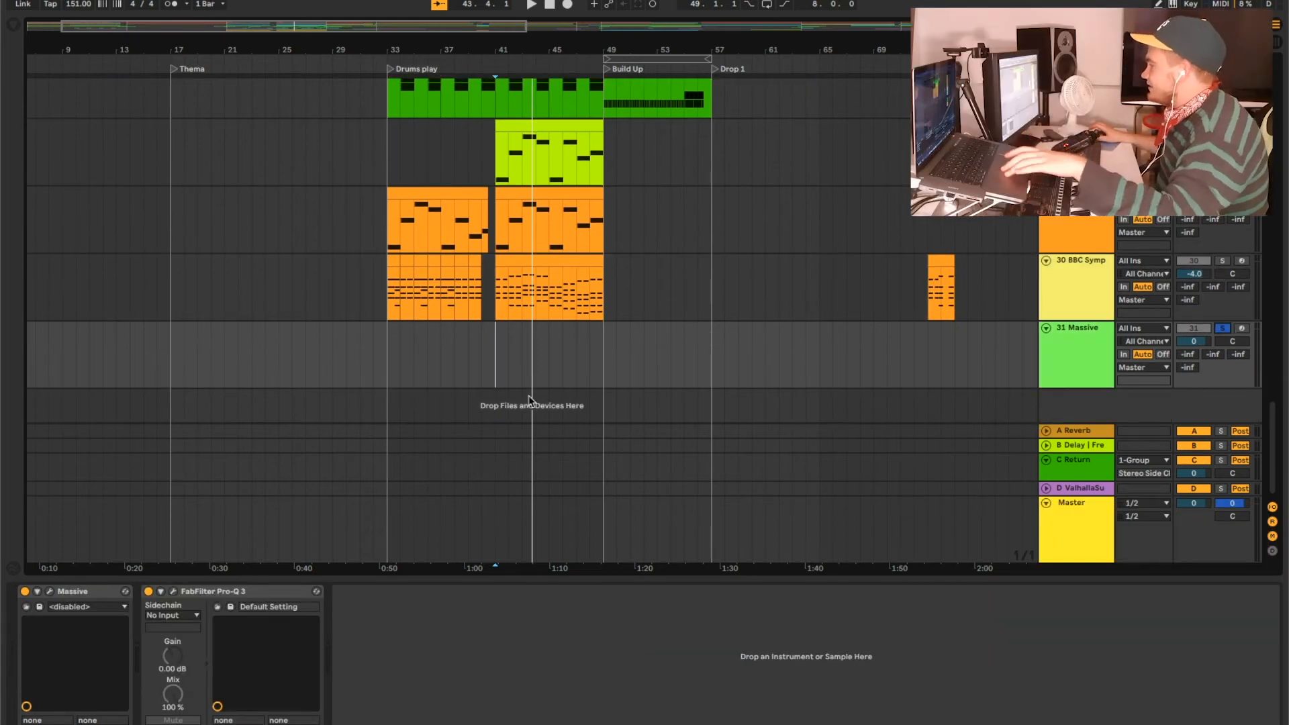
scroll(530, 401, "right", 10)
scroll(531, 401, "up", 5)
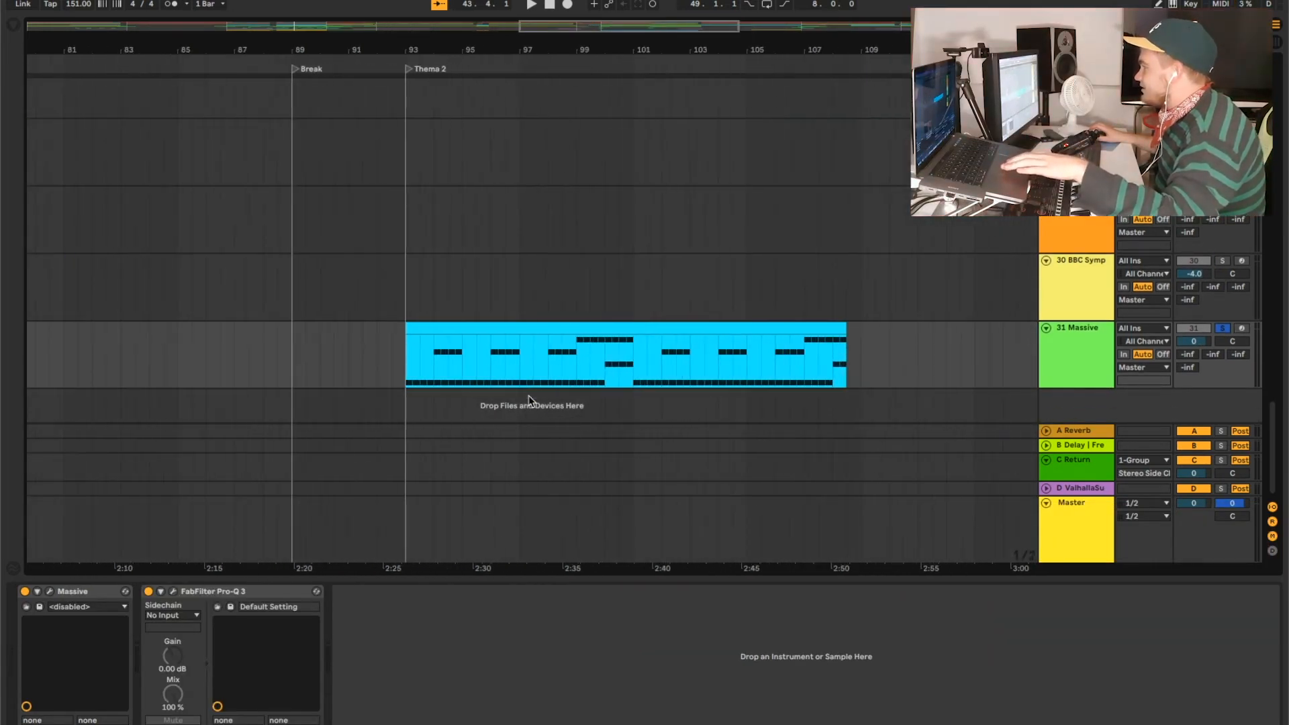
left_click(410, 296)
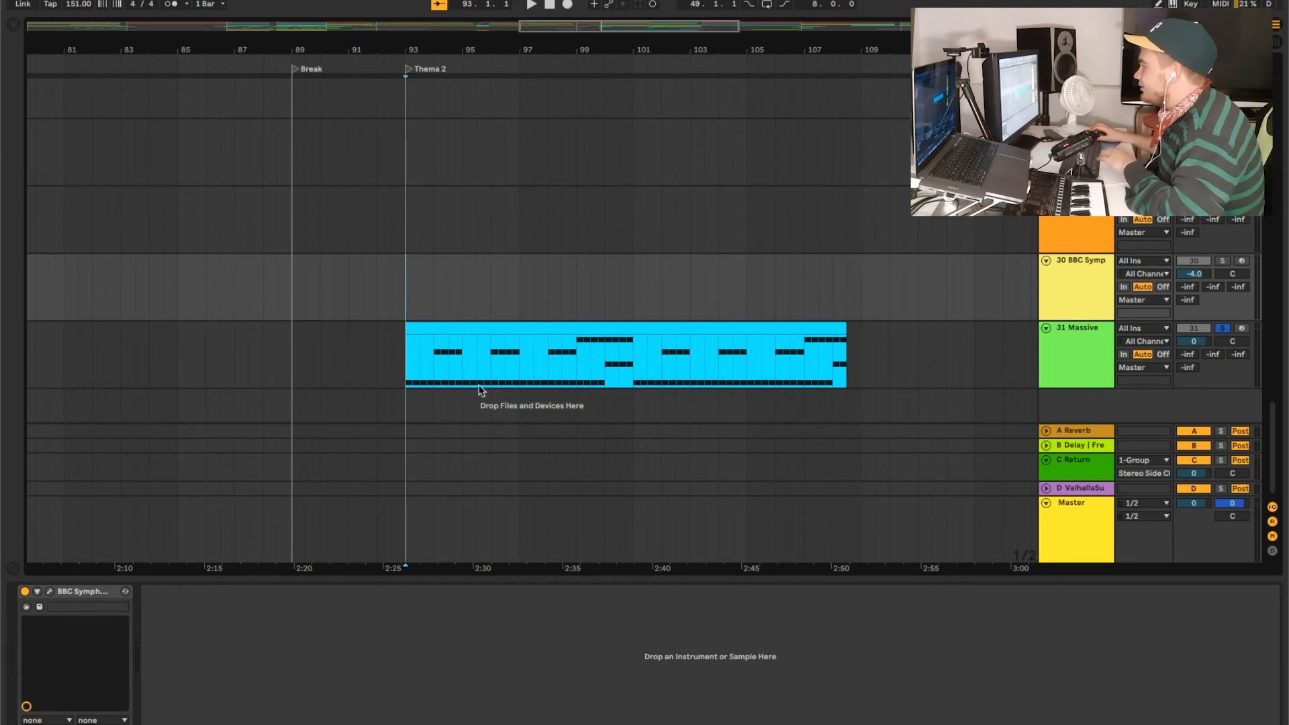
left_click(1069, 348)
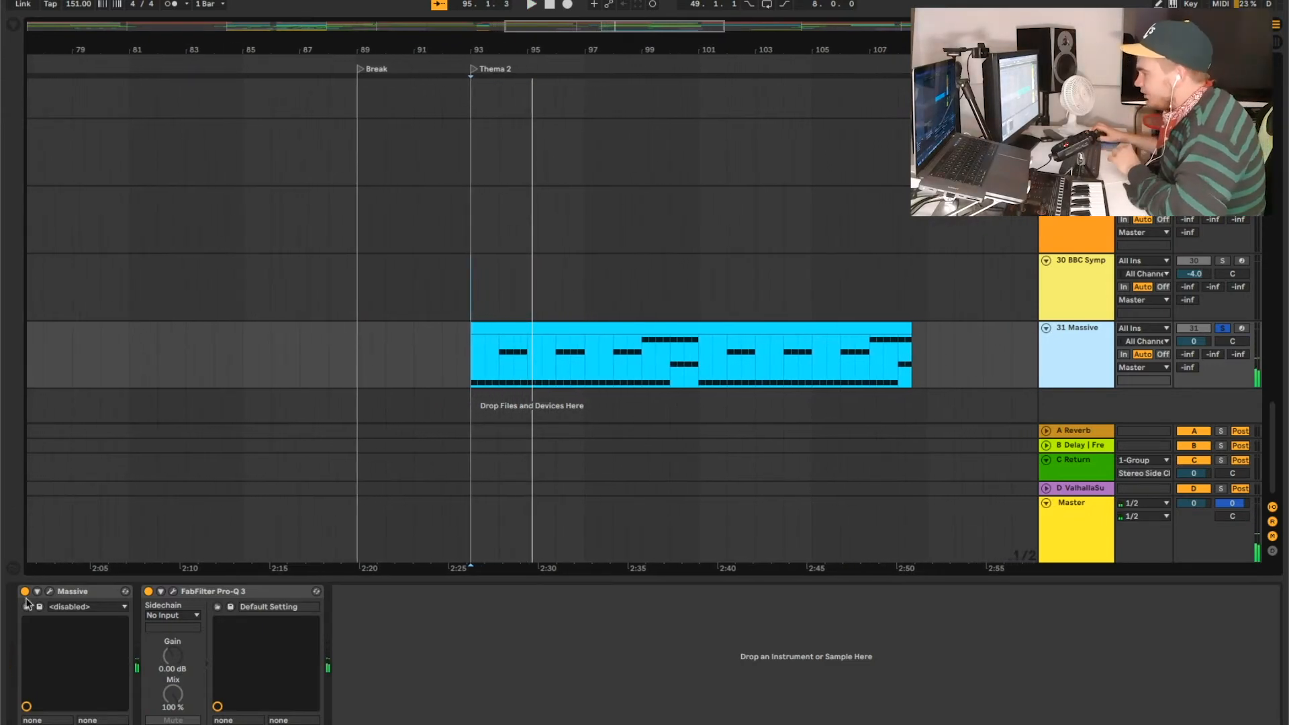
- Open the Massive synth window, move it into full view to examine the BELLCLARINET preset, and close it
left_click(49, 592)
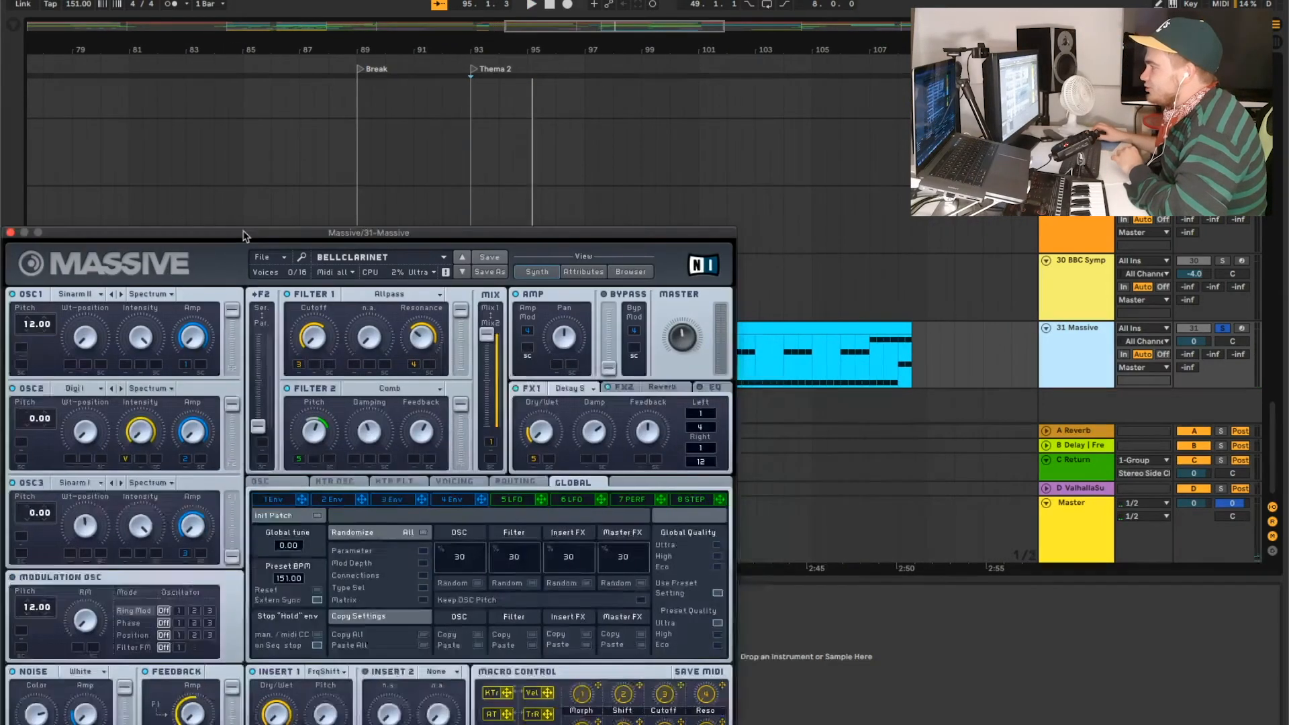
left_click_drag(244, 227, 422, 44)
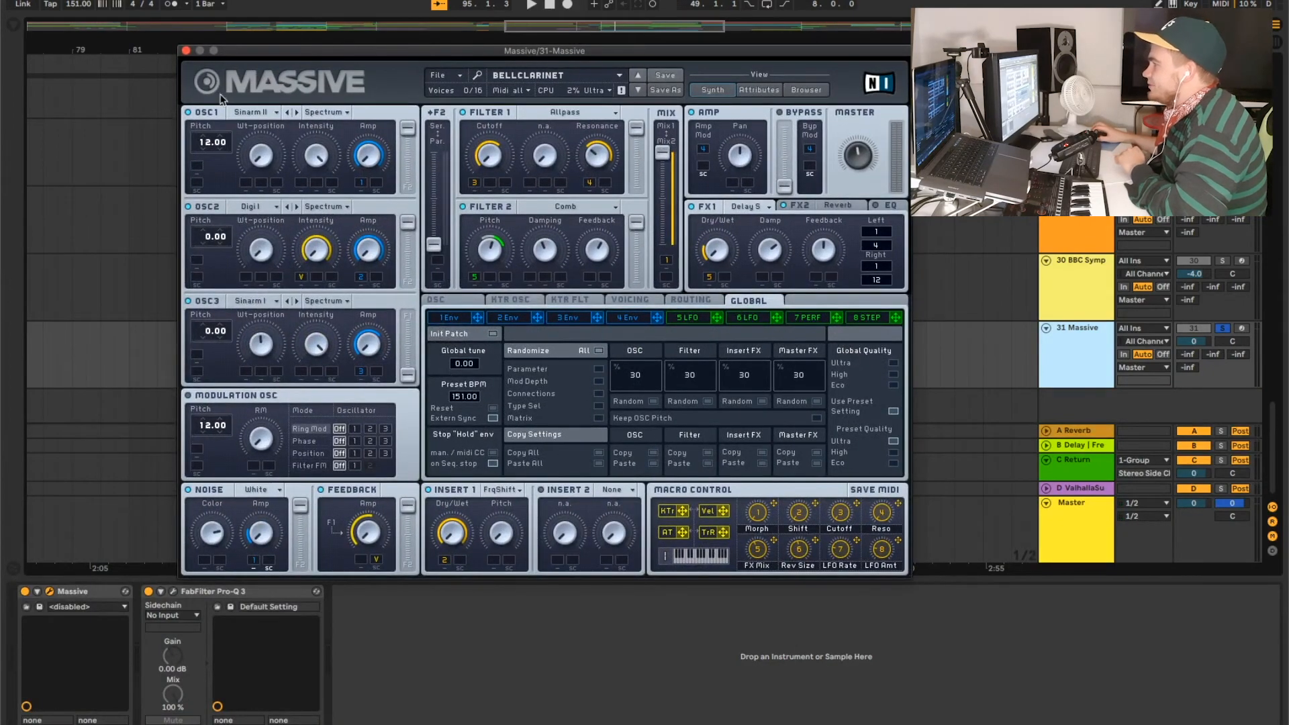
left_click(187, 51)
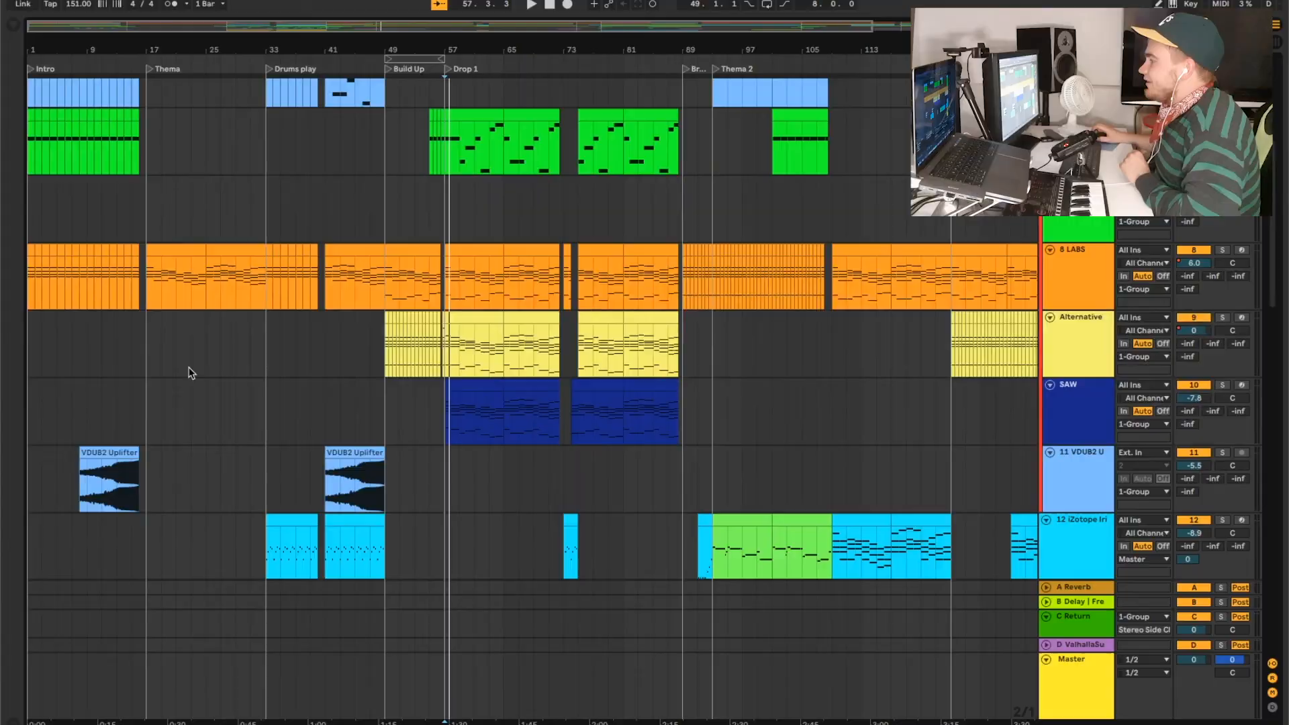
- Look over the whole arrangement, checking the LABS track's devices and the orchestral percussion and Cinematic tracks
scroll(209, 344, "down", 3)
double_click(1077, 175)
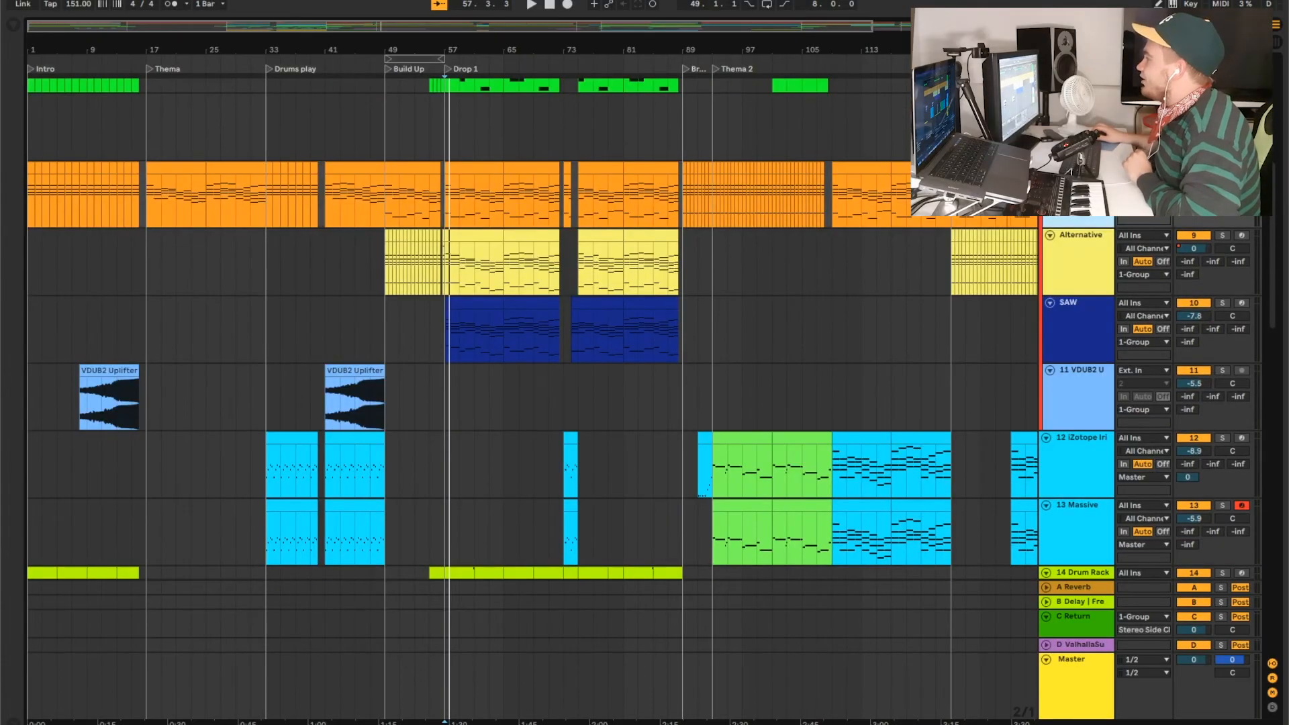
scroll(469, 308, "down", 12)
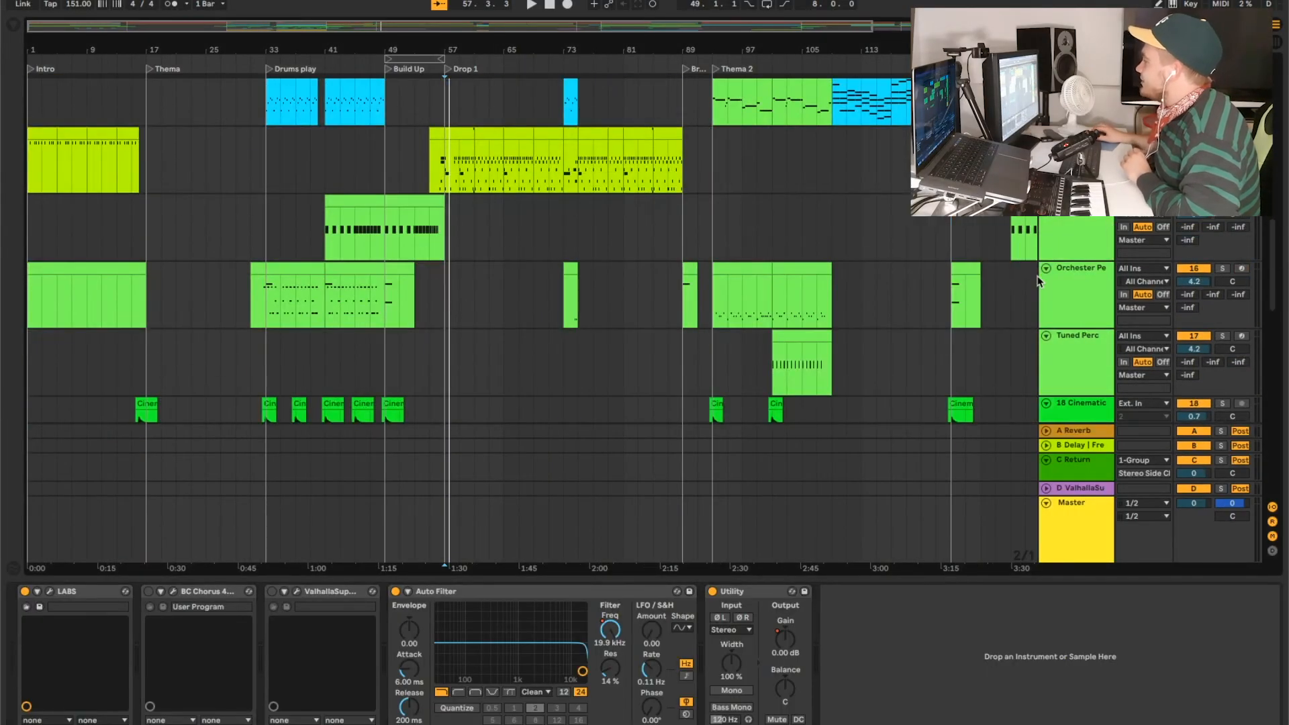
scroll(1037, 280, "down", 5)
left_click(977, 225)
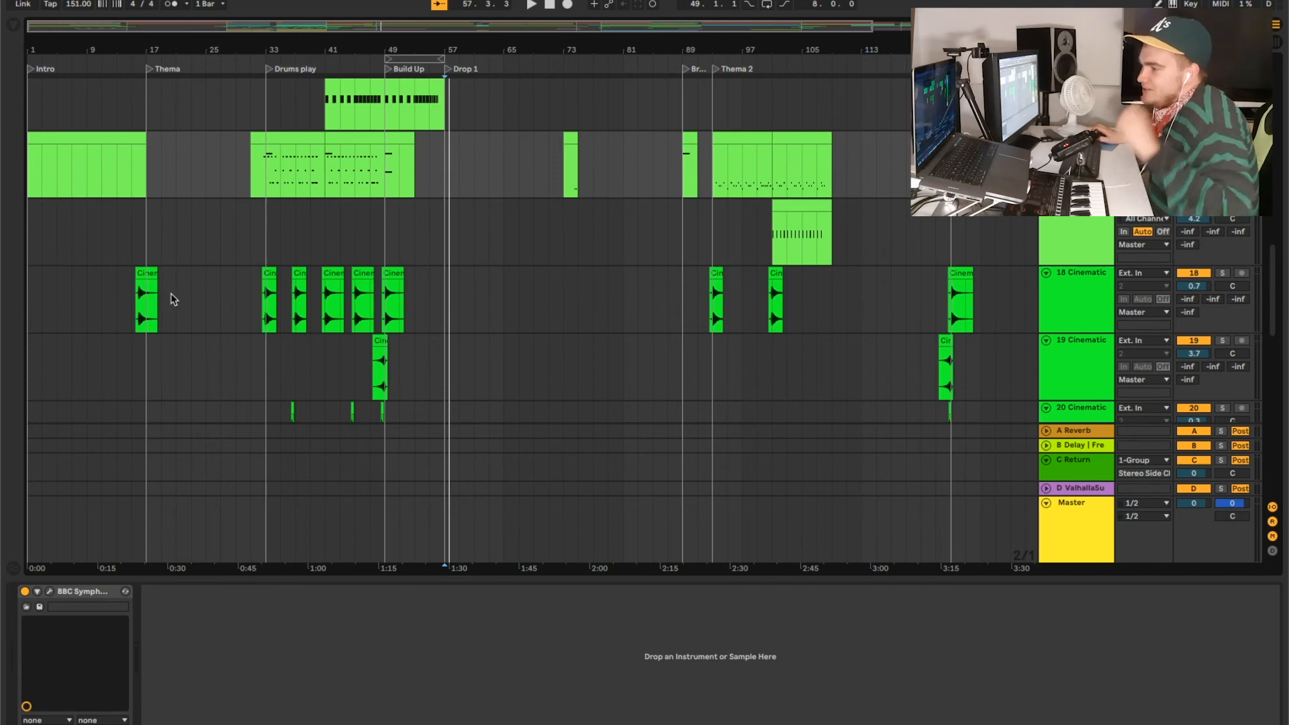
scroll(173, 299, "up", 15)
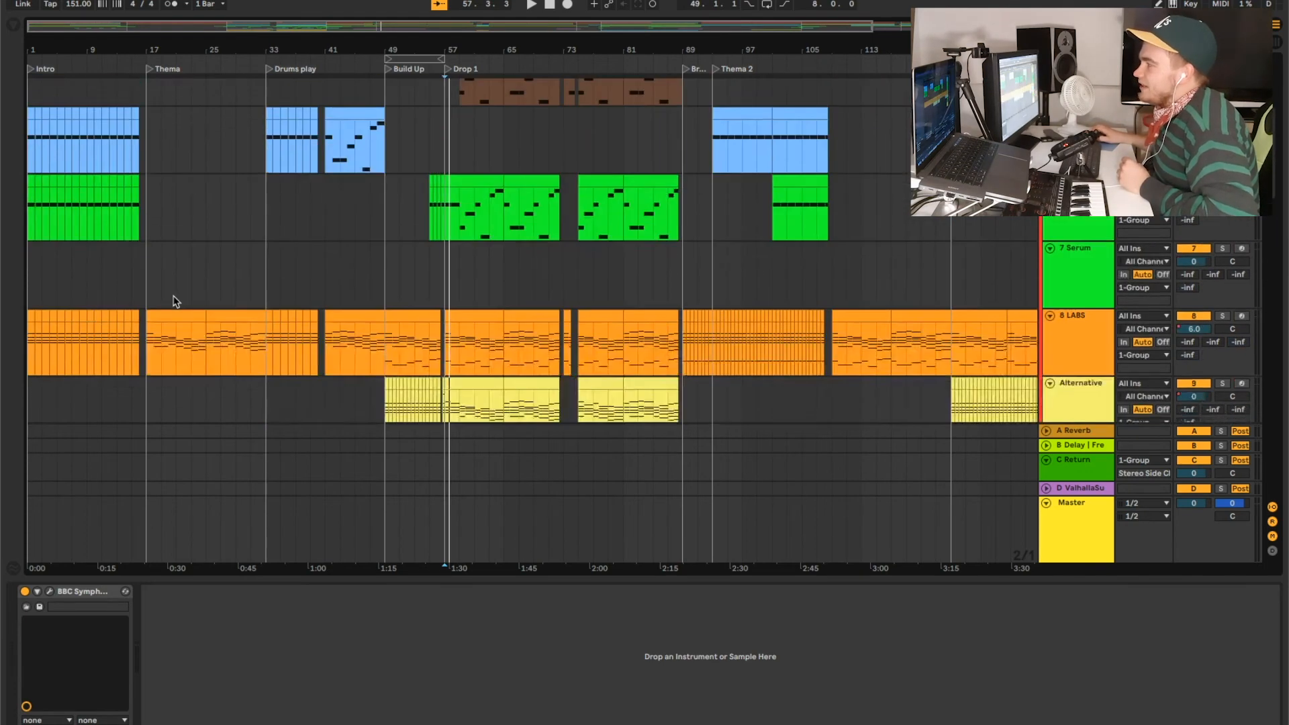